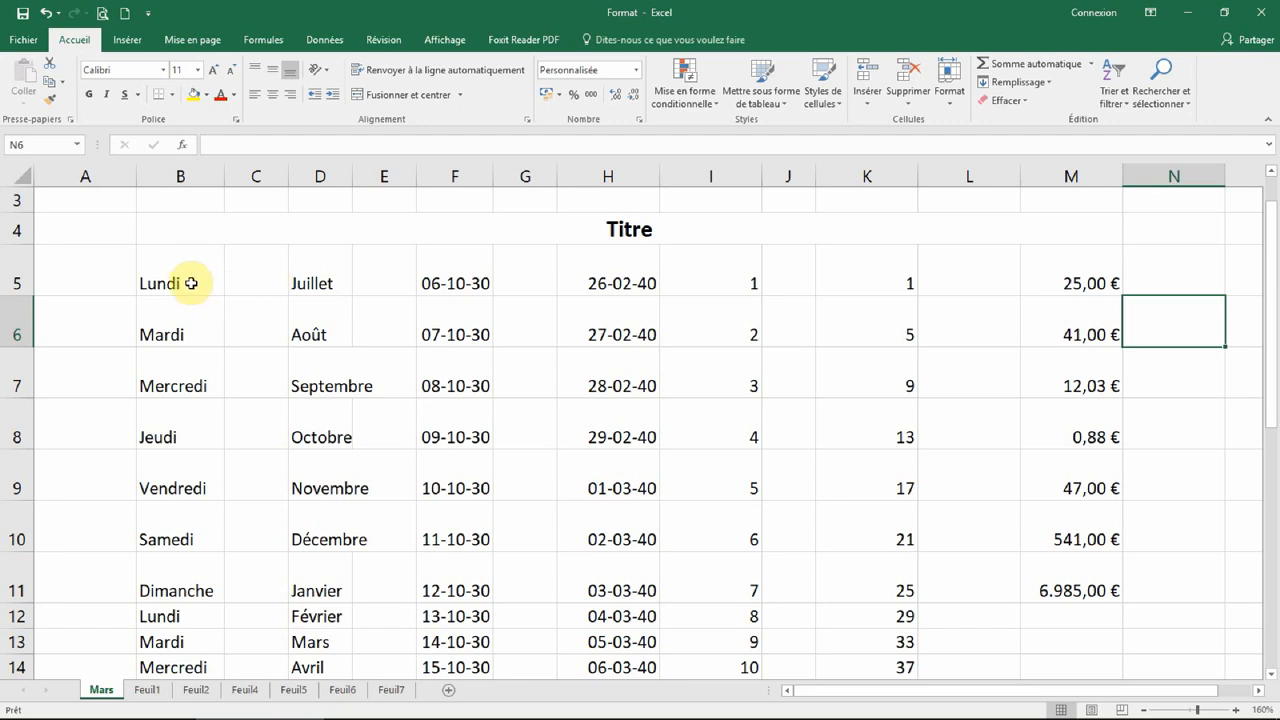
Step: Zoom the sheet to 205%, bring the view back to column A and select cell B5
{"action": "scroll", "coordinate": [192, 282], "scroll_direction": "up", "scroll_amount": 3, "text": "ctrl"}
{"action": "left_click_drag", "start_coordinate": [978, 692], "coordinate": [812, 697]}
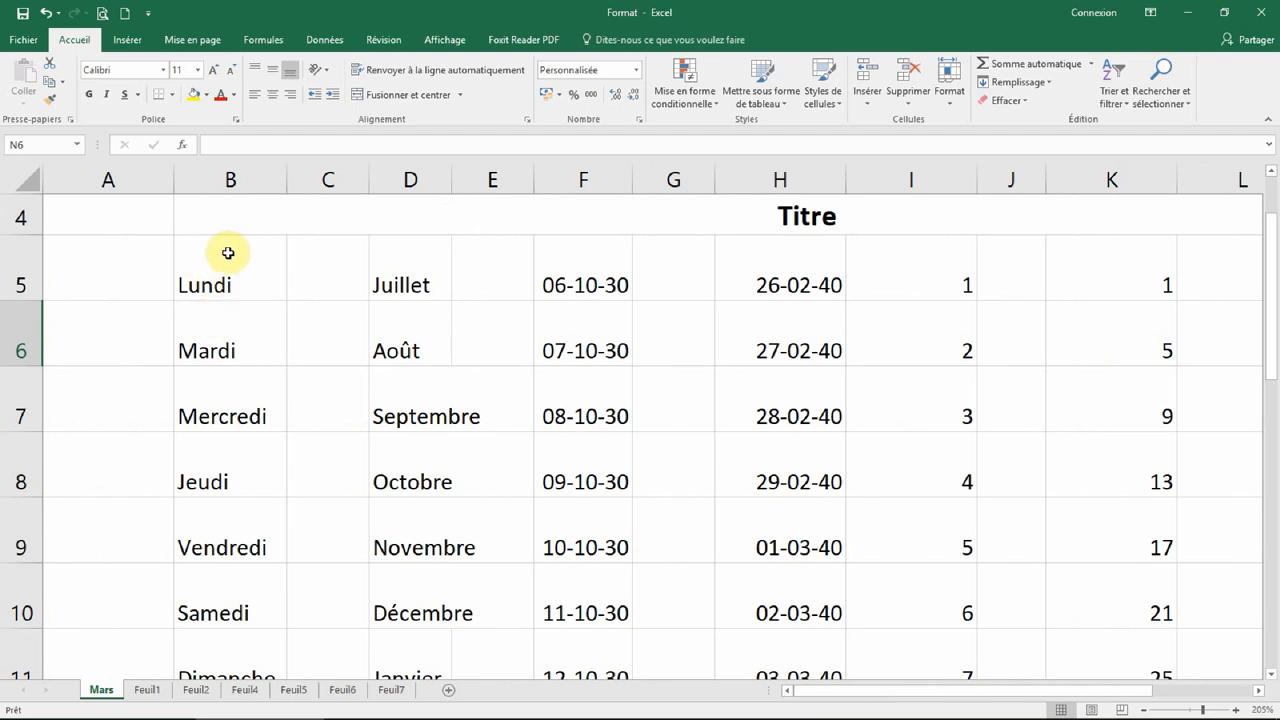
{"action": "left_click", "coordinate": [228, 253]}
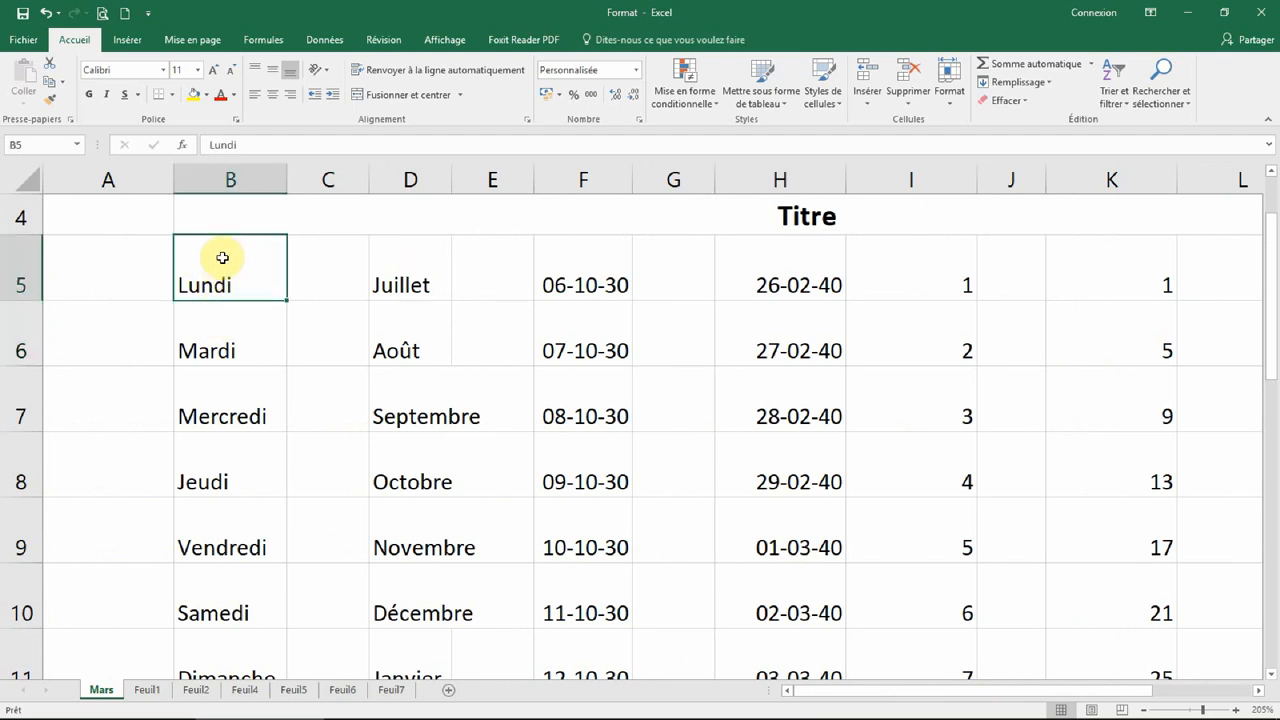
Step: Give block B5:F8 the Arial Rounded MT Bold font with Double souligné underlining
{"action": "left_click_drag", "start_coordinate": [223, 271], "coordinate": [589, 466]}
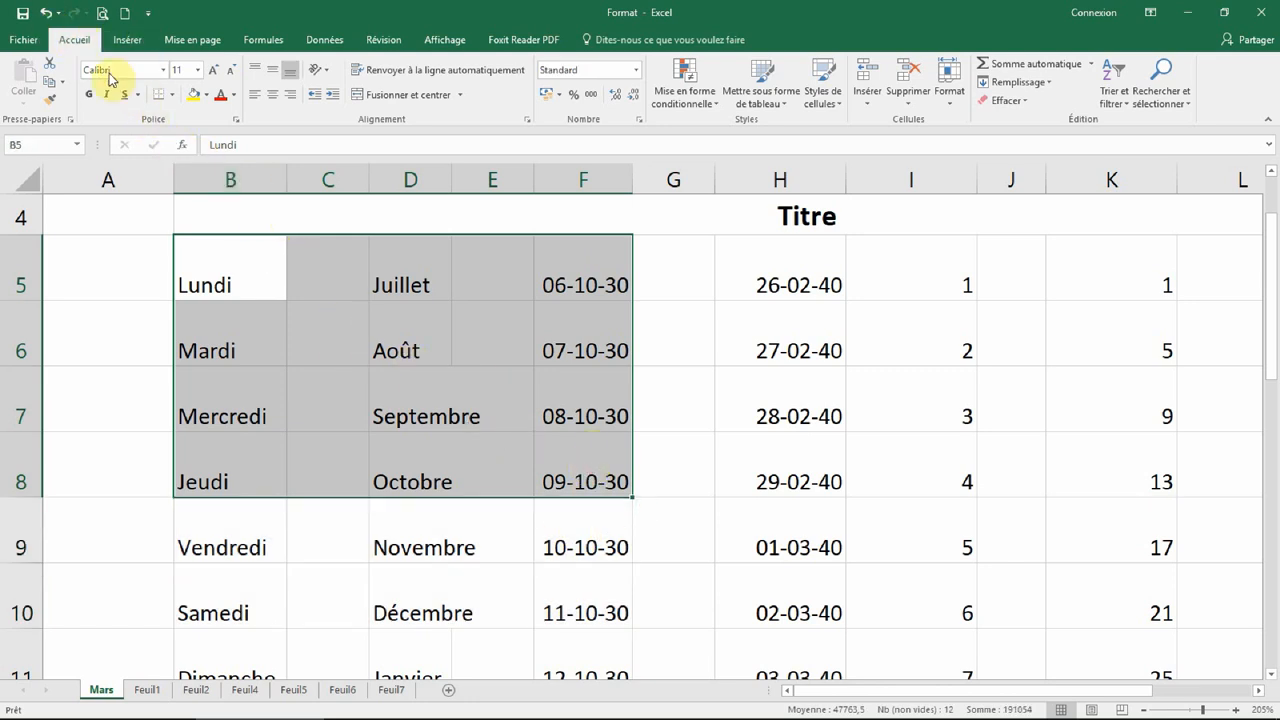
{"action": "left_click", "coordinate": [163, 70]}
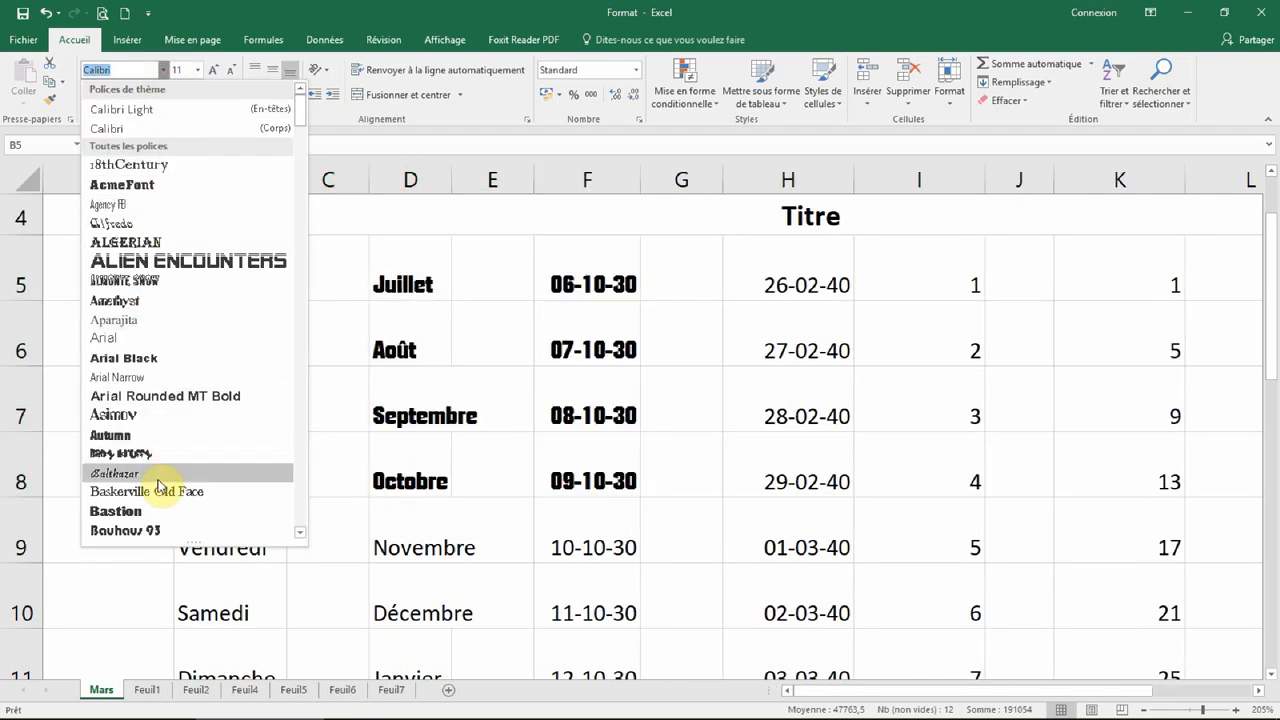
{"action": "left_click", "coordinate": [142, 396]}
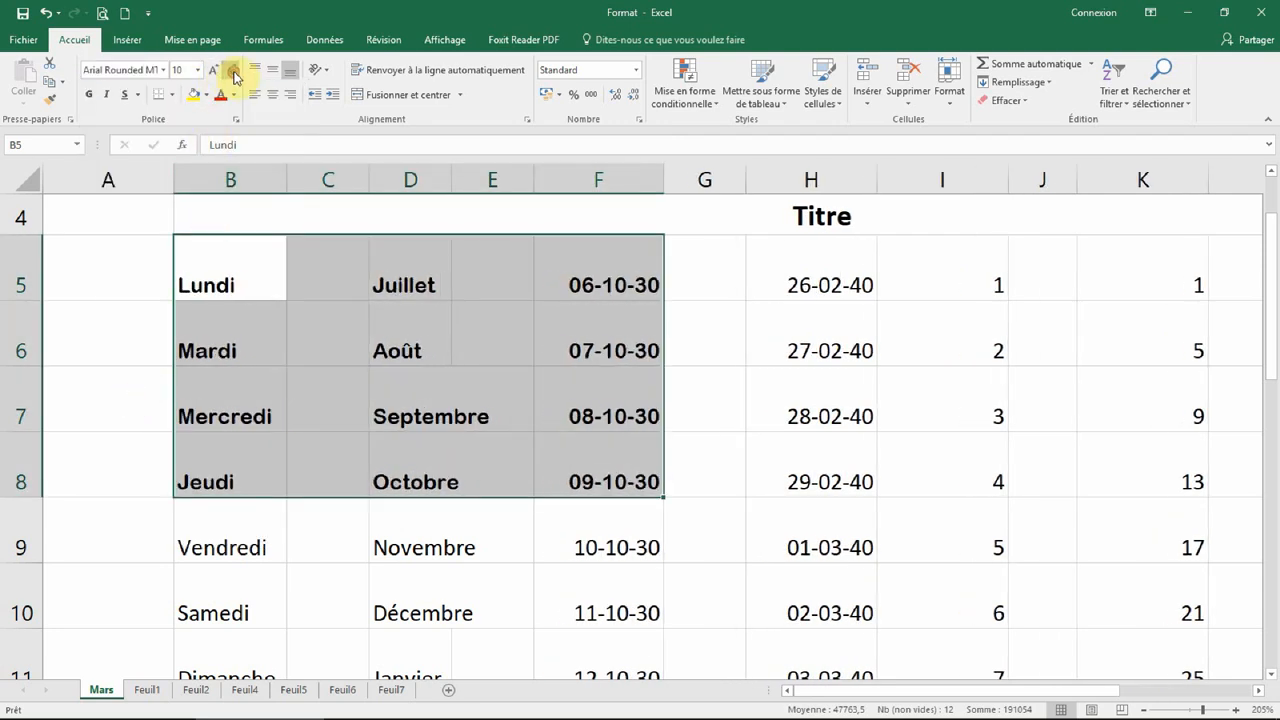
{"action": "left_click", "coordinate": [138, 94]}
{"action": "left_click", "coordinate": [162, 134]}
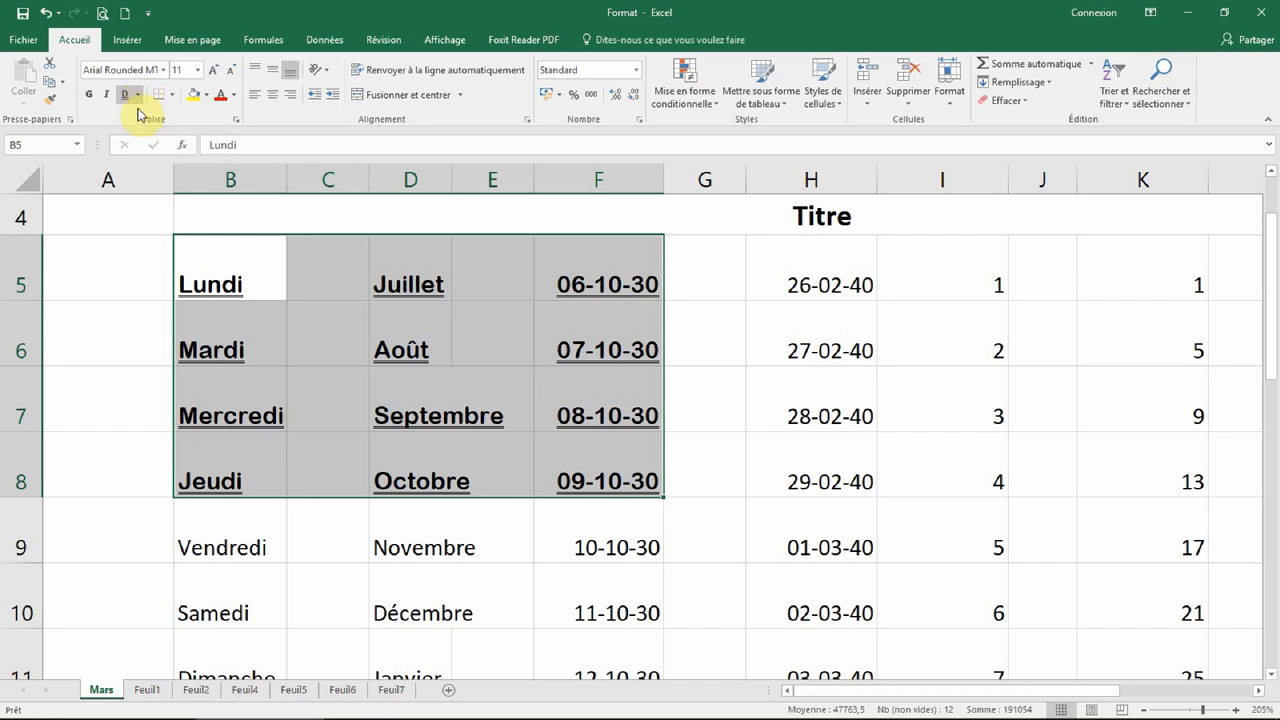
{"action": "left_click", "coordinate": [208, 97]}
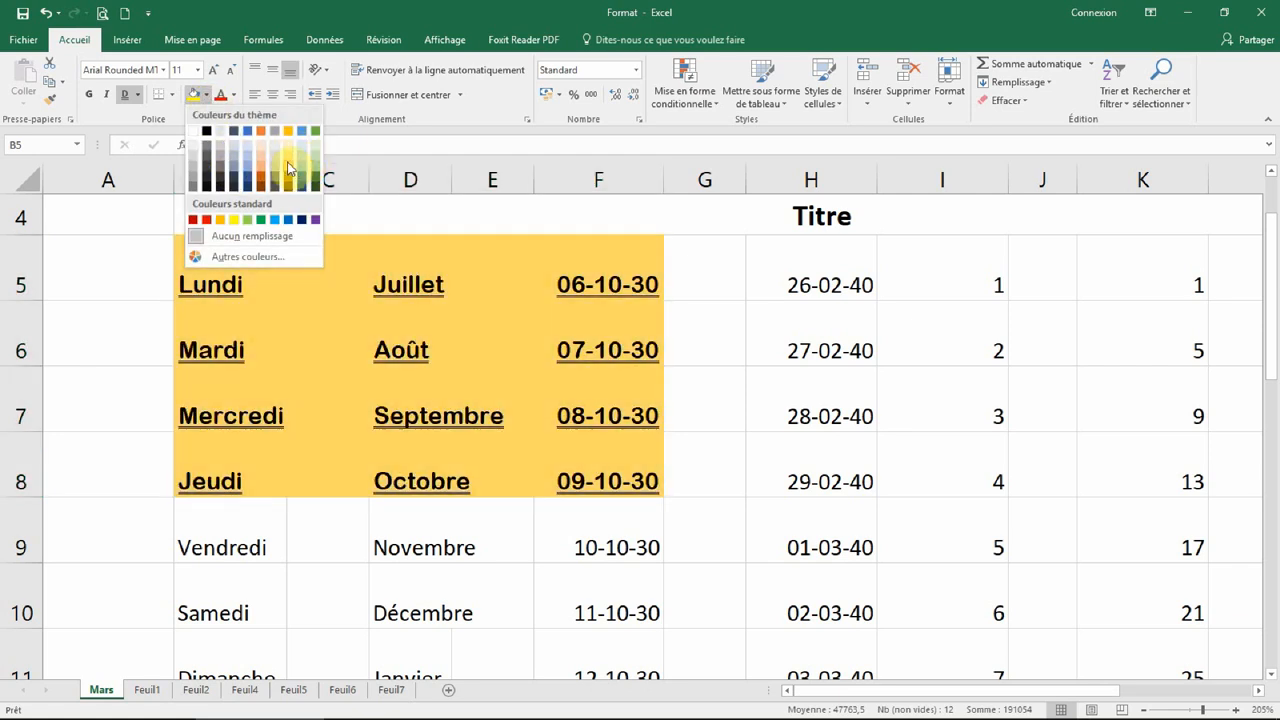
Step: Fill B5:F8 with a gold colour and make its text red, then deselect
{"action": "left_click", "coordinate": [288, 158]}
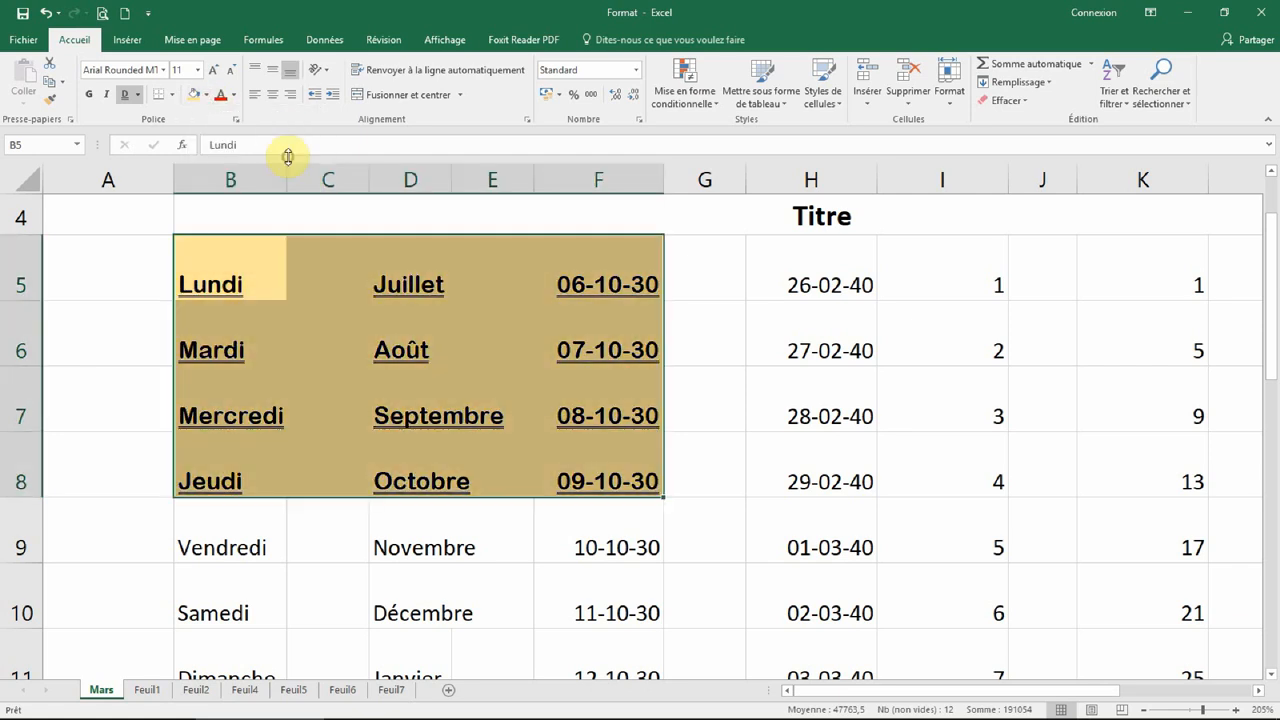
{"action": "left_click", "coordinate": [235, 95]}
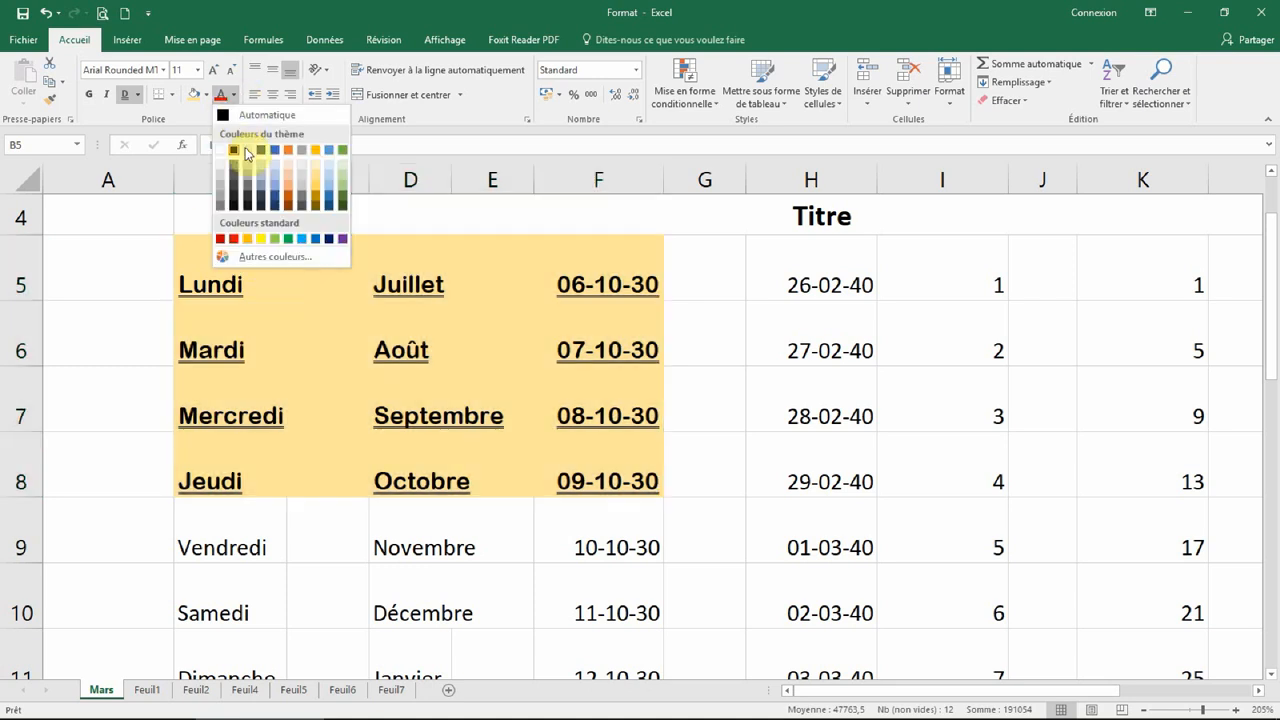
{"action": "left_click", "coordinate": [235, 240]}
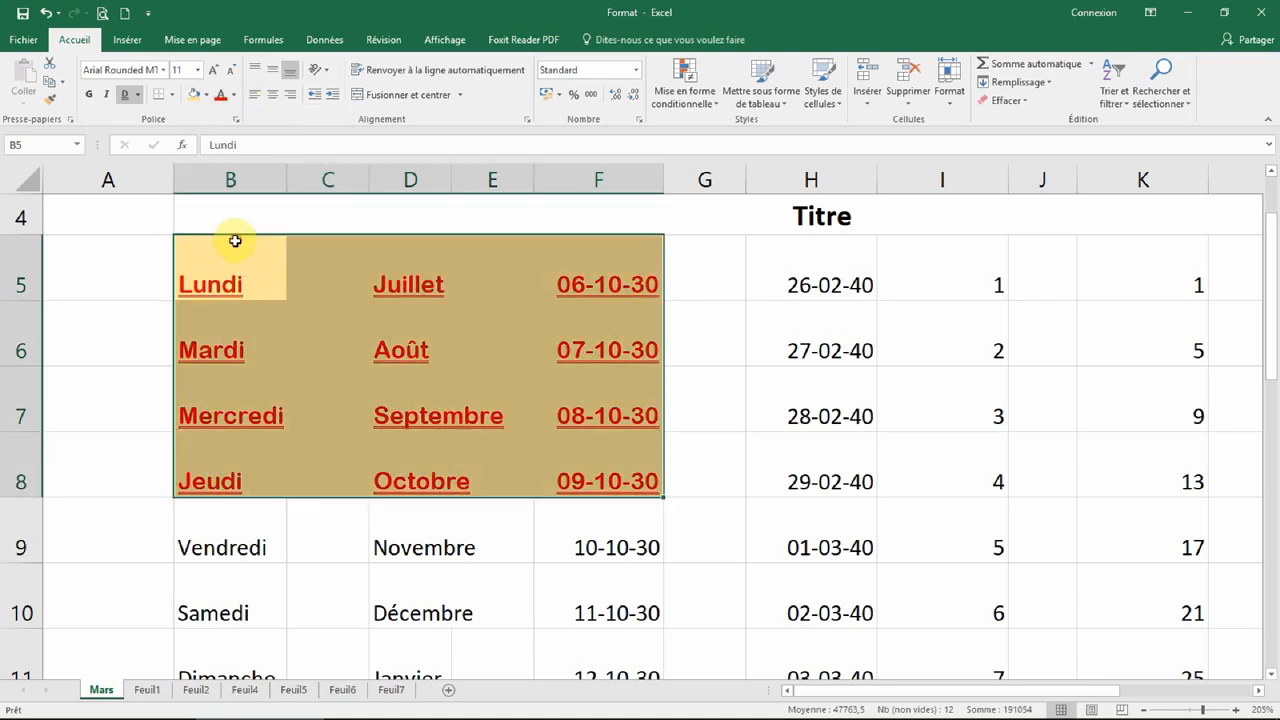
{"action": "left_click", "coordinate": [728, 425]}
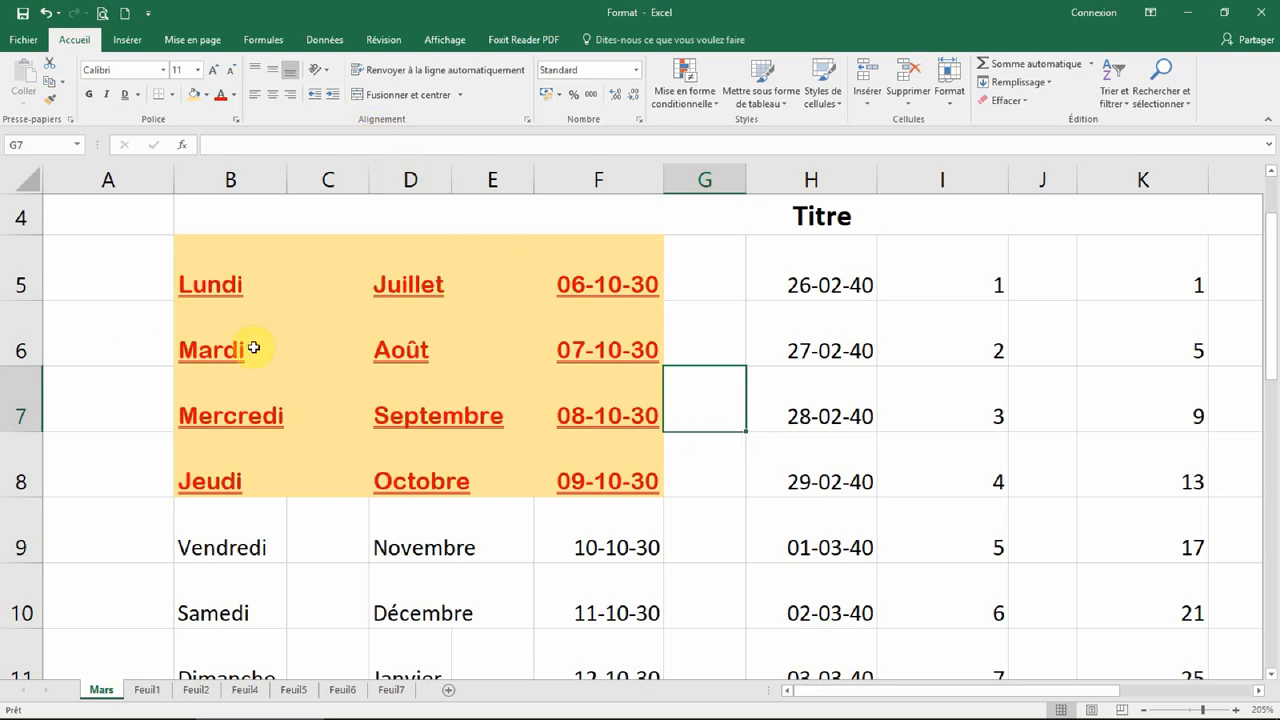
Step: Increase the height of rows 5 through 8 substantially
{"action": "left_click", "coordinate": [21, 266]}
{"action": "left_click_drag", "start_coordinate": [21, 313], "coordinate": [20, 556]}
{"action": "scroll", "coordinate": [174, 452], "scroll_direction": "down", "scroll_amount": 1}
{"action": "scroll", "coordinate": [177, 464], "scroll_direction": "up", "scroll_amount": 1}
{"action": "left_click", "coordinate": [606, 620]}
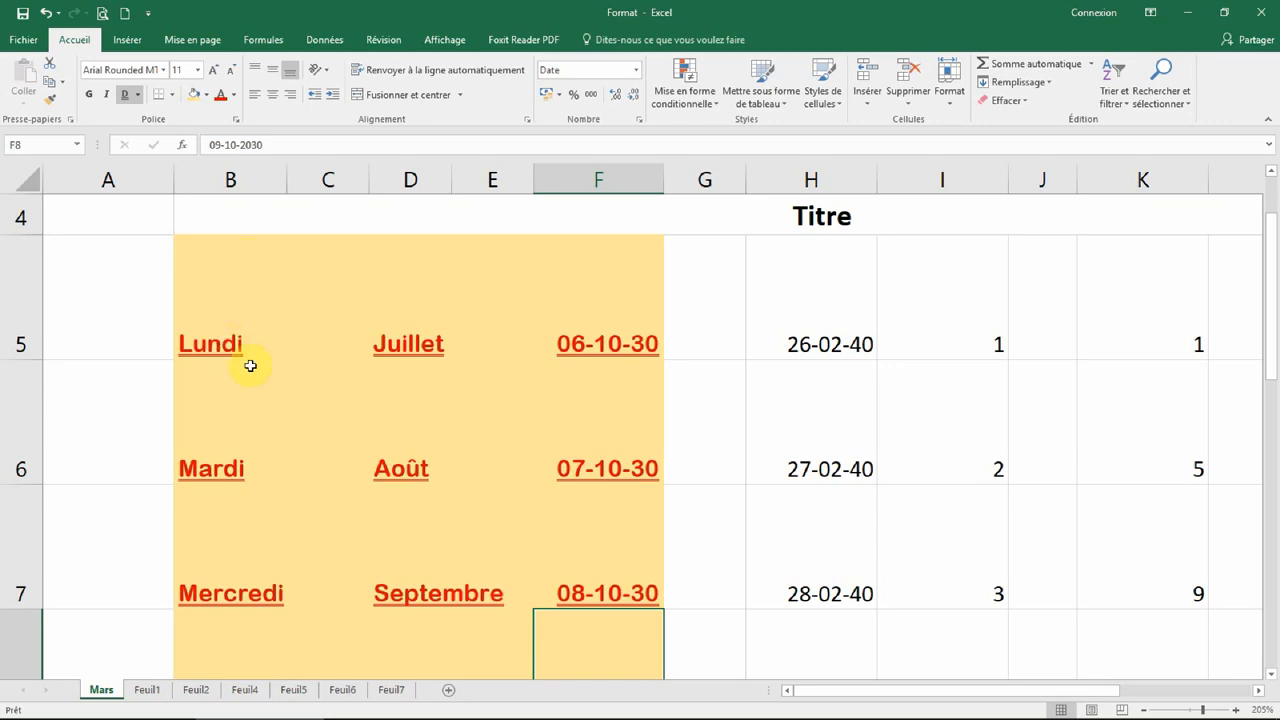
Step: Select the cell range B5:E7
{"action": "scroll", "coordinate": [257, 392], "scroll_direction": "down", "scroll_amount": 3}
{"action": "scroll", "coordinate": [265, 410], "scroll_direction": "up", "scroll_amount": 3}
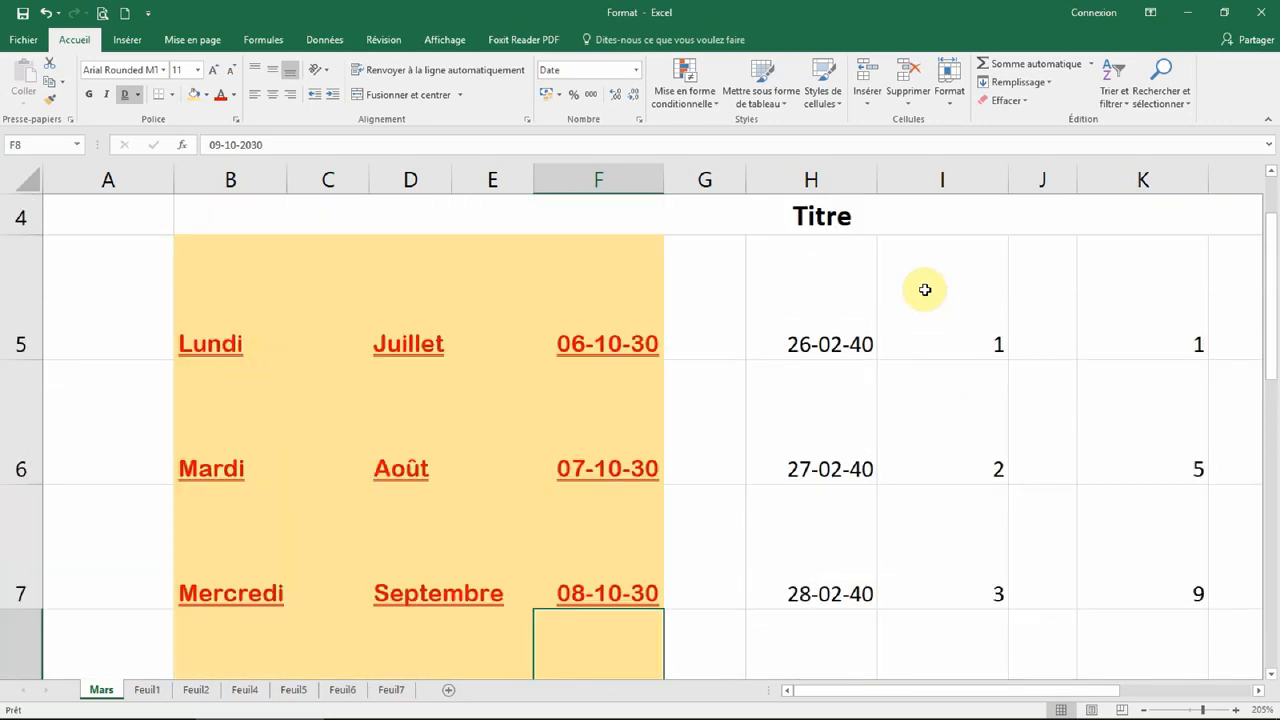
{"action": "left_click_drag", "start_coordinate": [234, 289], "coordinate": [470, 576]}
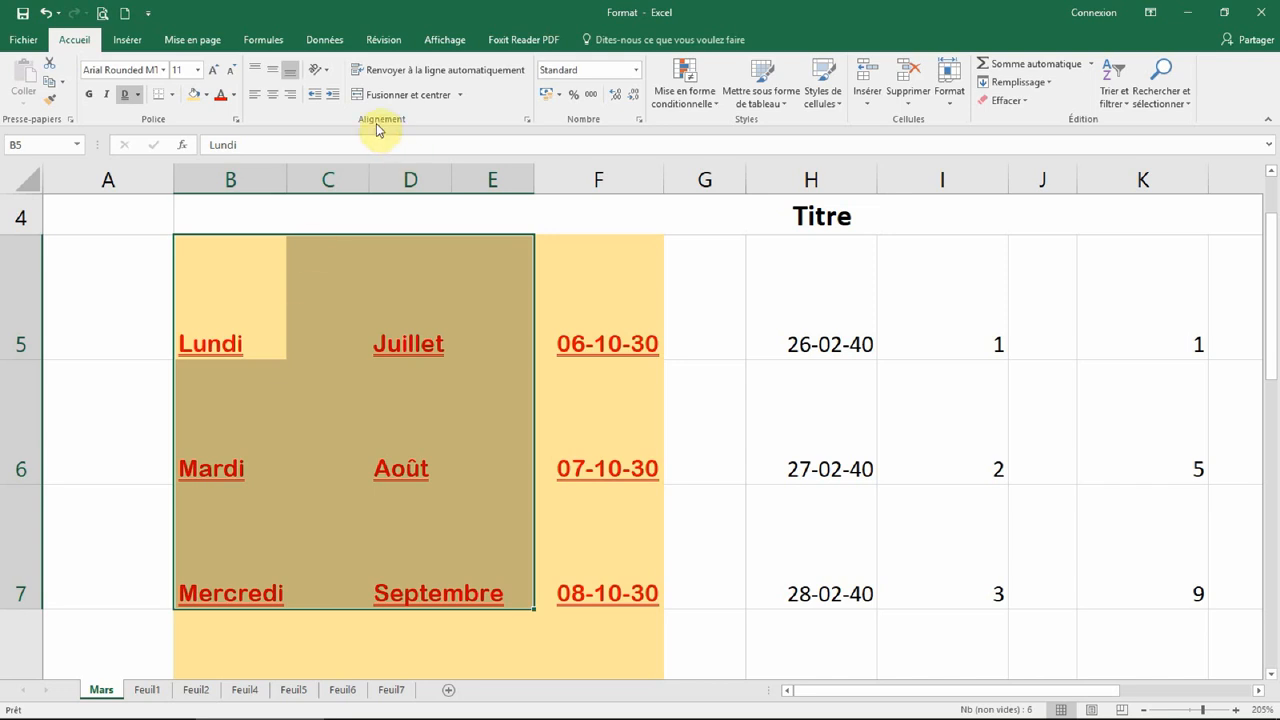
Step: Centre the days and months in B5:E7 vertically and horizontally
{"action": "left_click", "coordinate": [275, 76]}
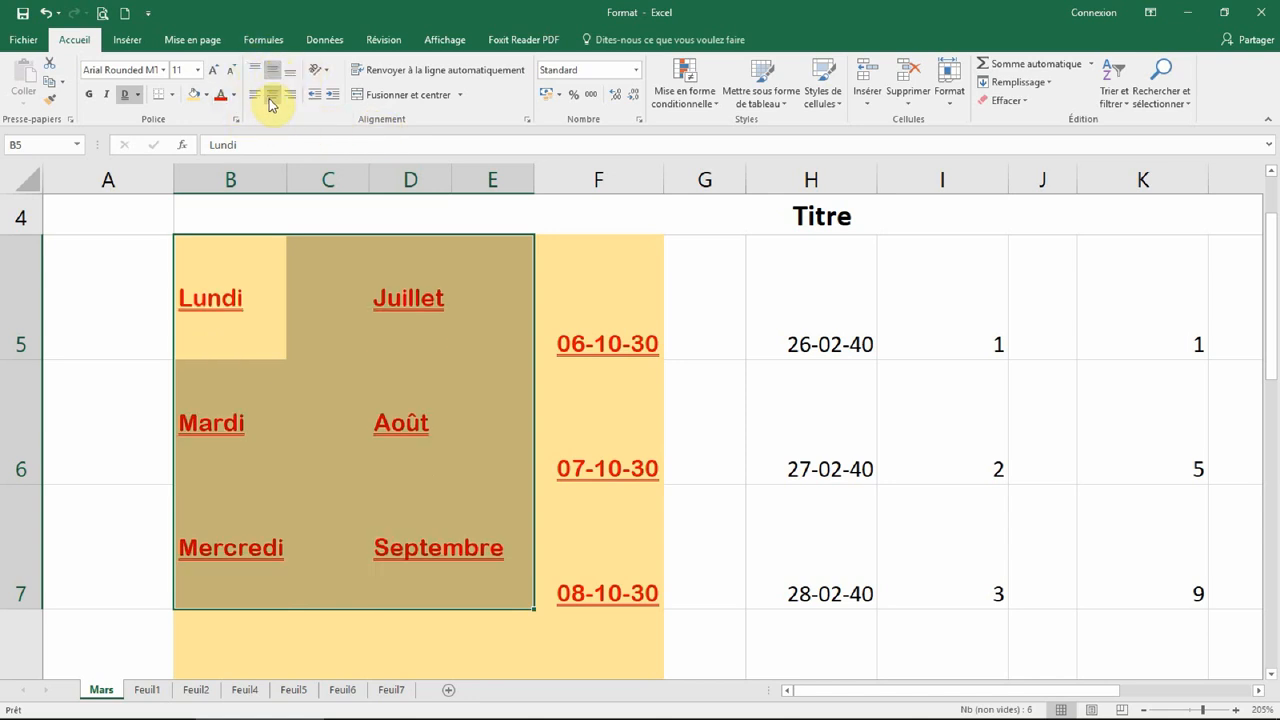
{"action": "left_click", "coordinate": [272, 96]}
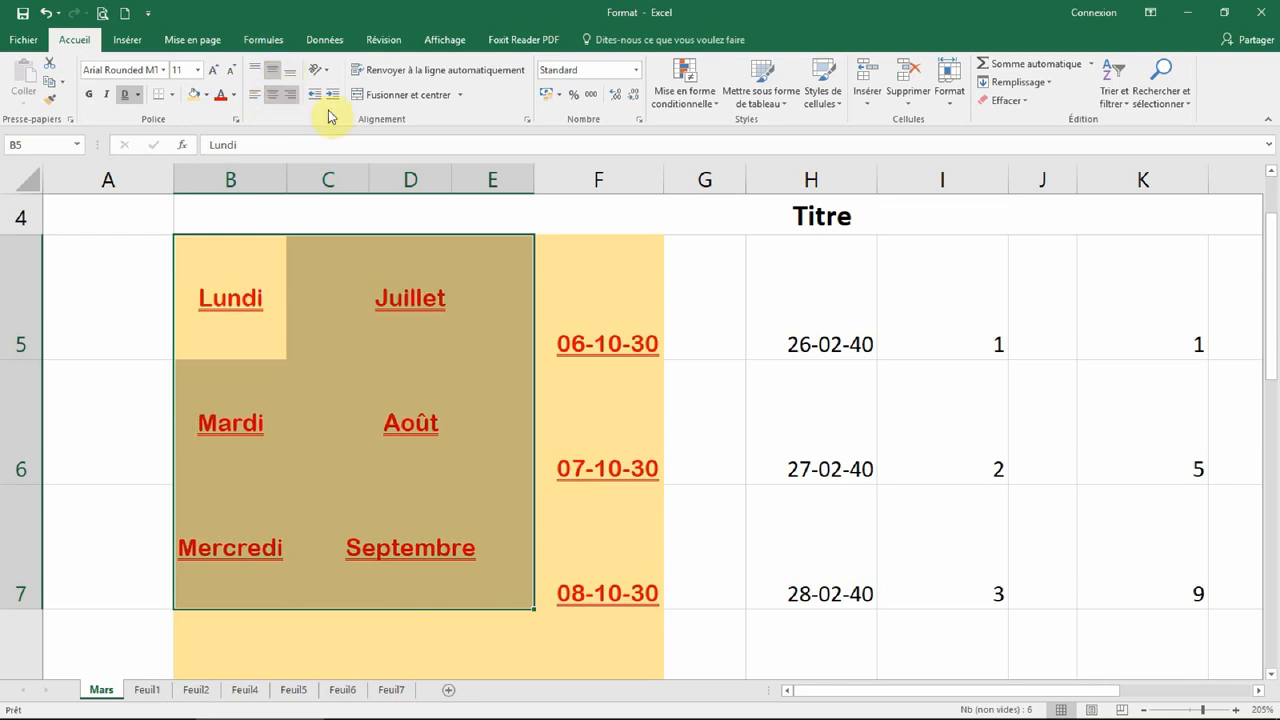
{"action": "left_click", "coordinate": [880, 356]}
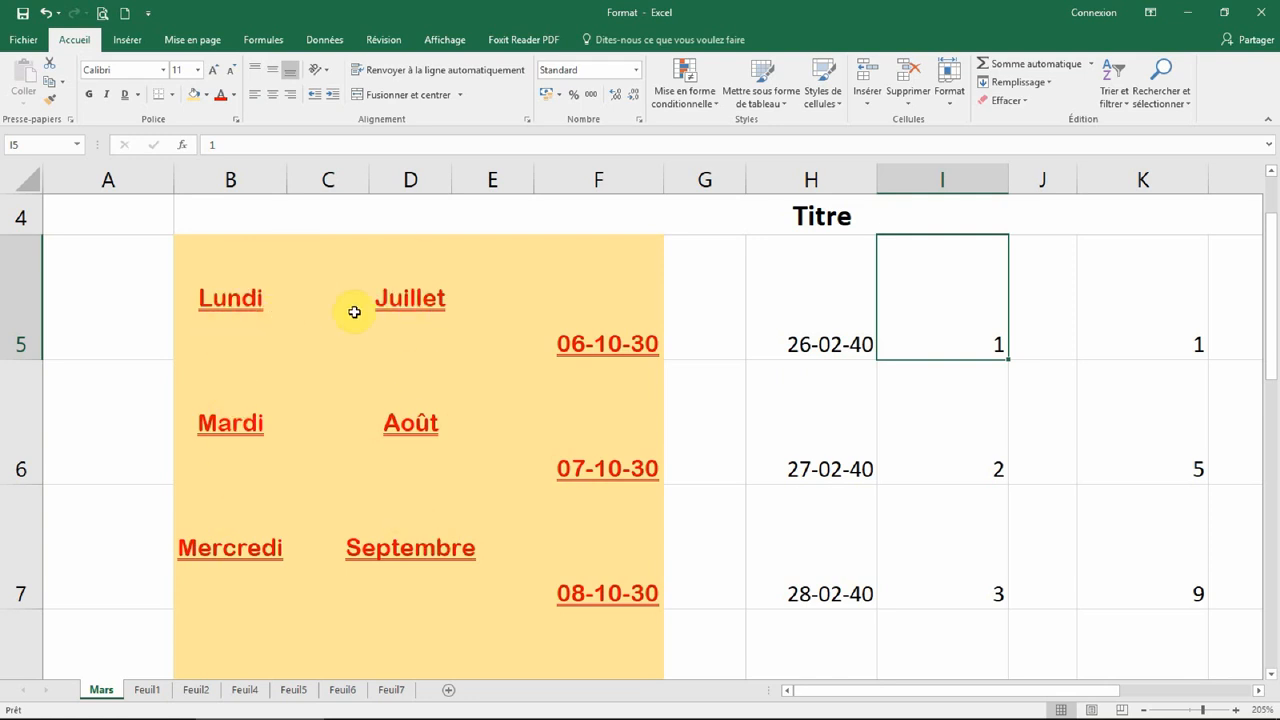
Step: Stack Mardi in B6 as vertical text and autofit row 6 to it
{"action": "left_click", "coordinate": [251, 420]}
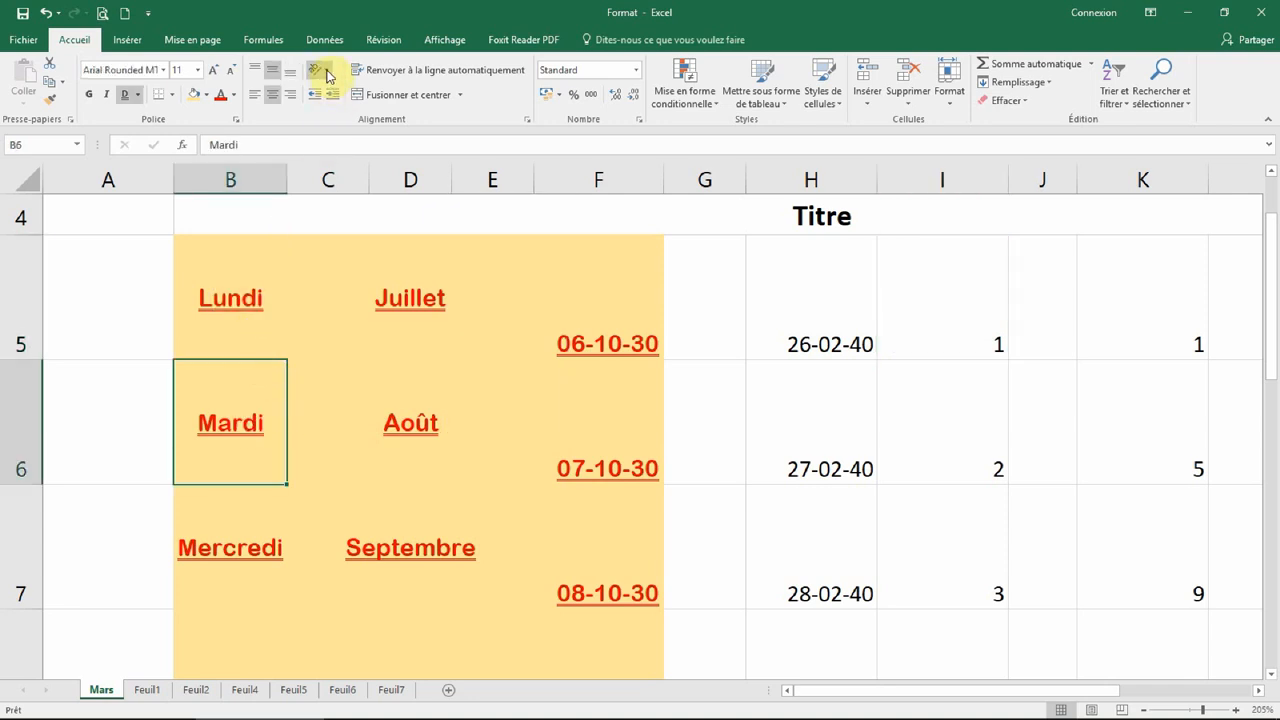
{"action": "left_click", "coordinate": [330, 73]}
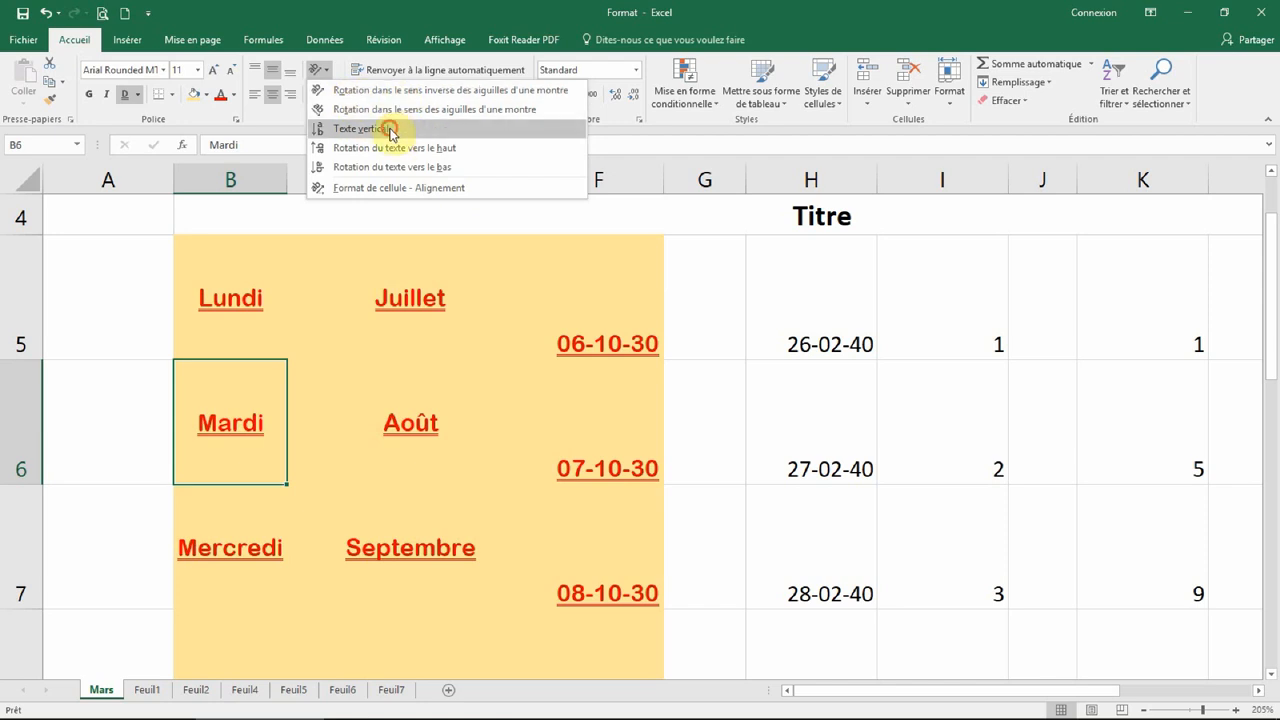
{"action": "left_click", "coordinate": [390, 132]}
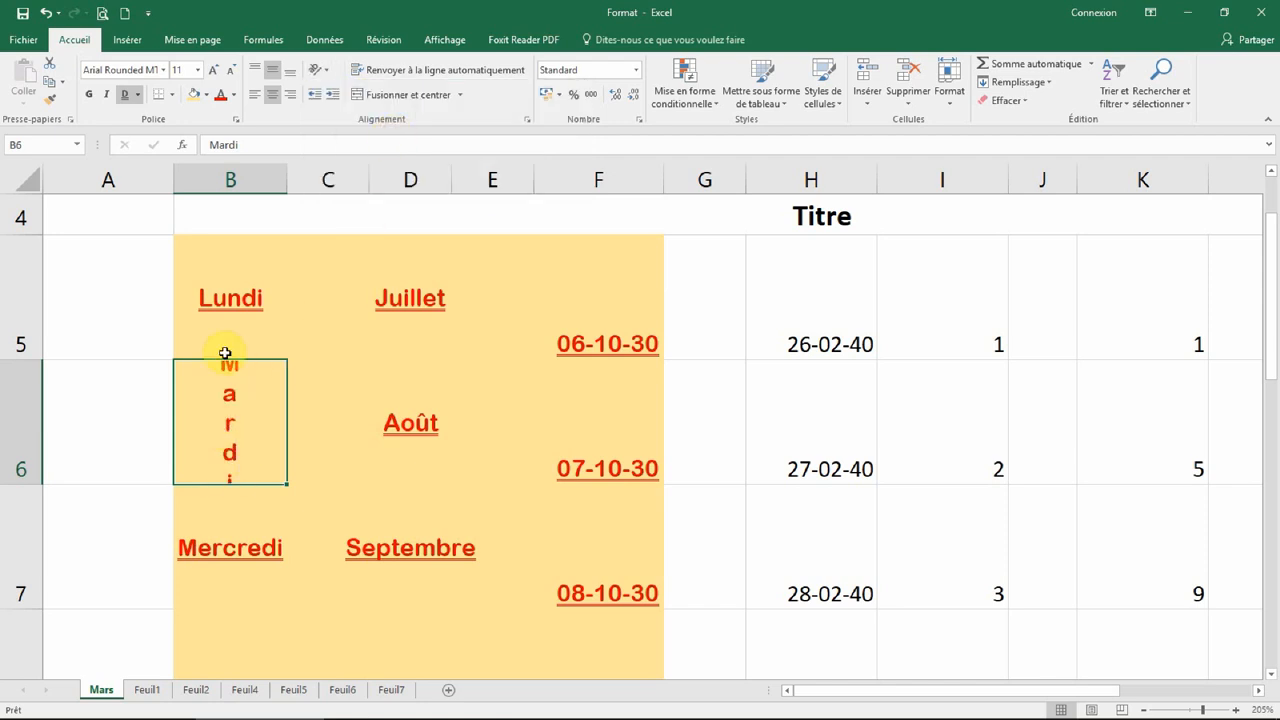
{"action": "double_click", "coordinate": [33, 487]}
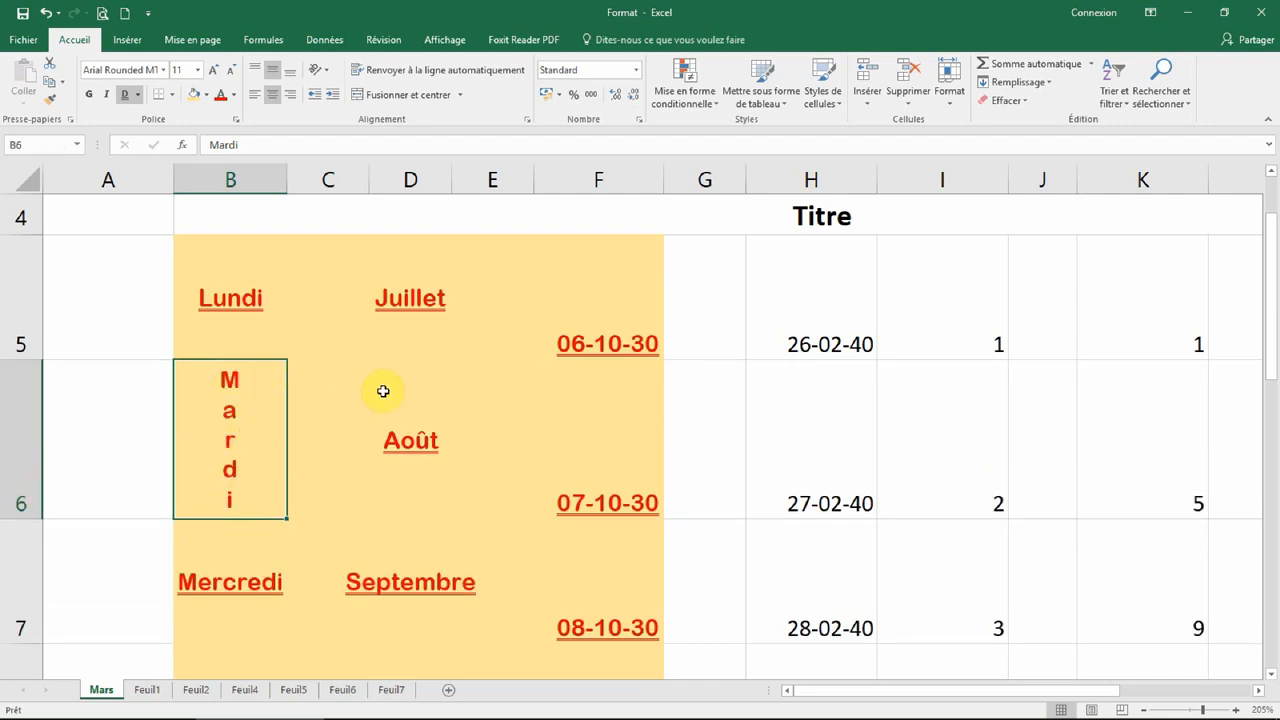
Step: Try the other orientations on Mardi, settling on Angle Counterclockwise
{"action": "left_click", "coordinate": [327, 72]}
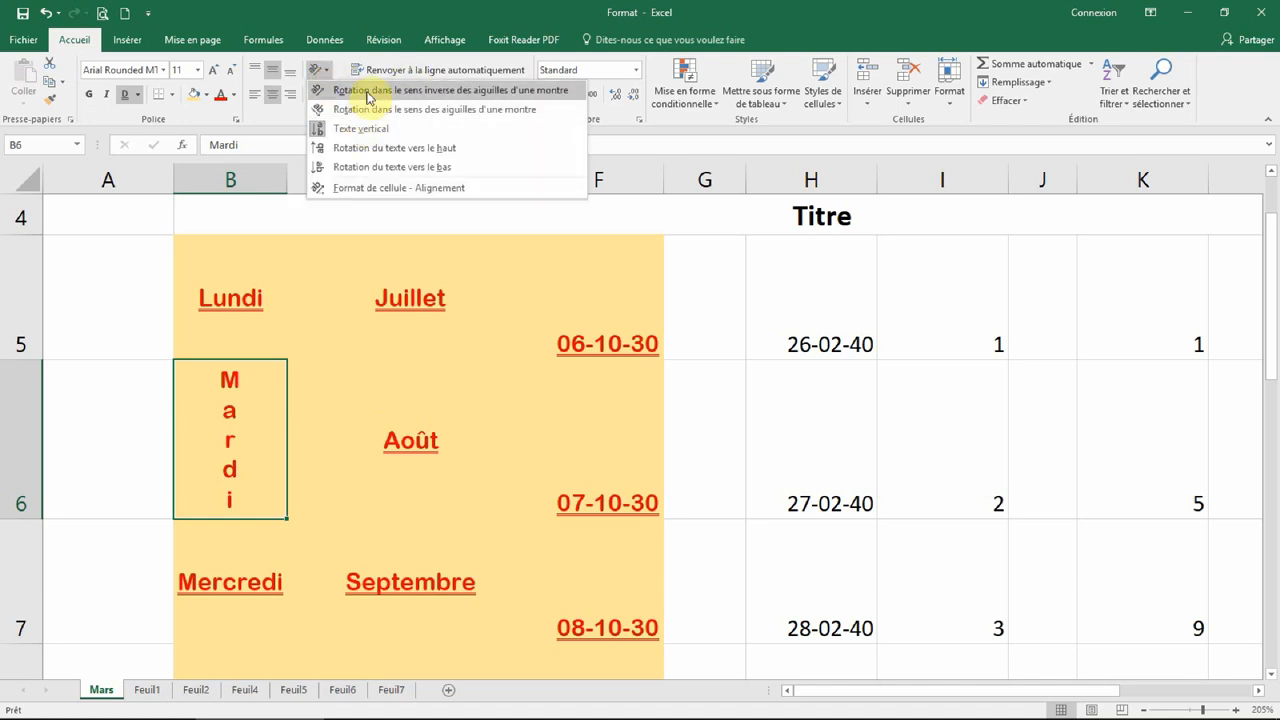
{"action": "left_click", "coordinate": [366, 108]}
{"action": "left_click", "coordinate": [328, 72]}
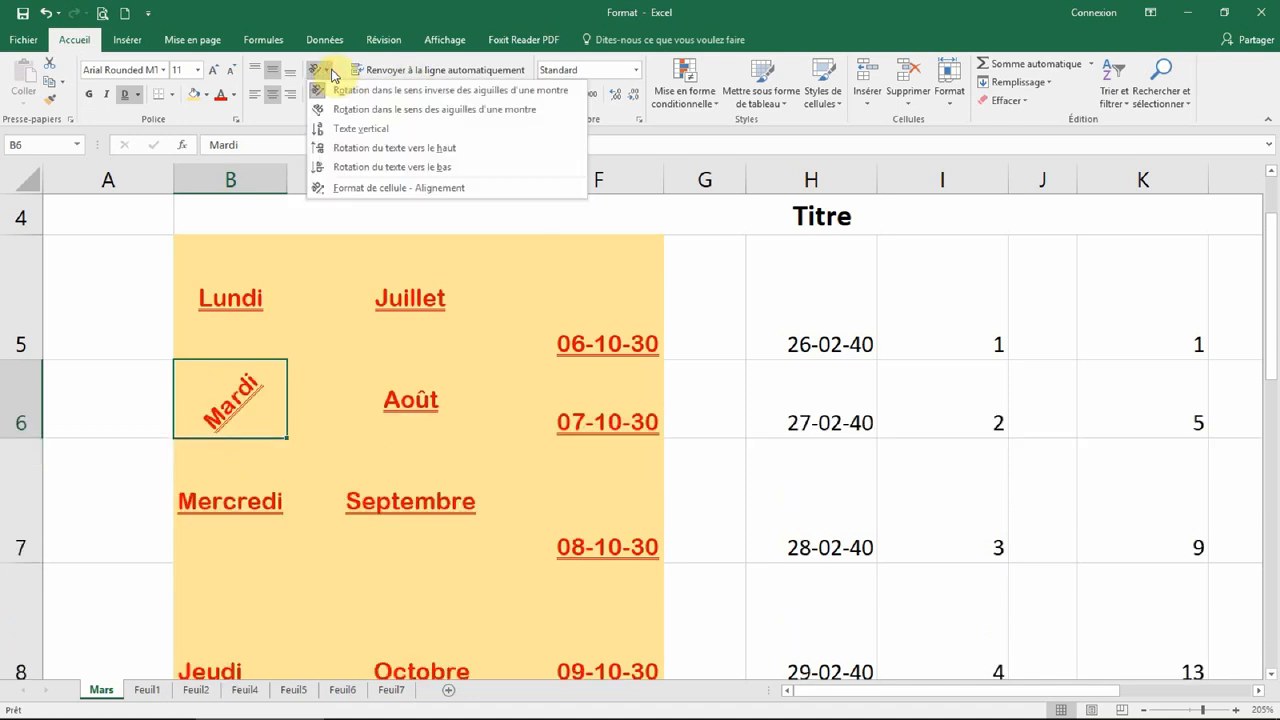
{"action": "left_click", "coordinate": [340, 109]}
{"action": "left_click", "coordinate": [327, 72]}
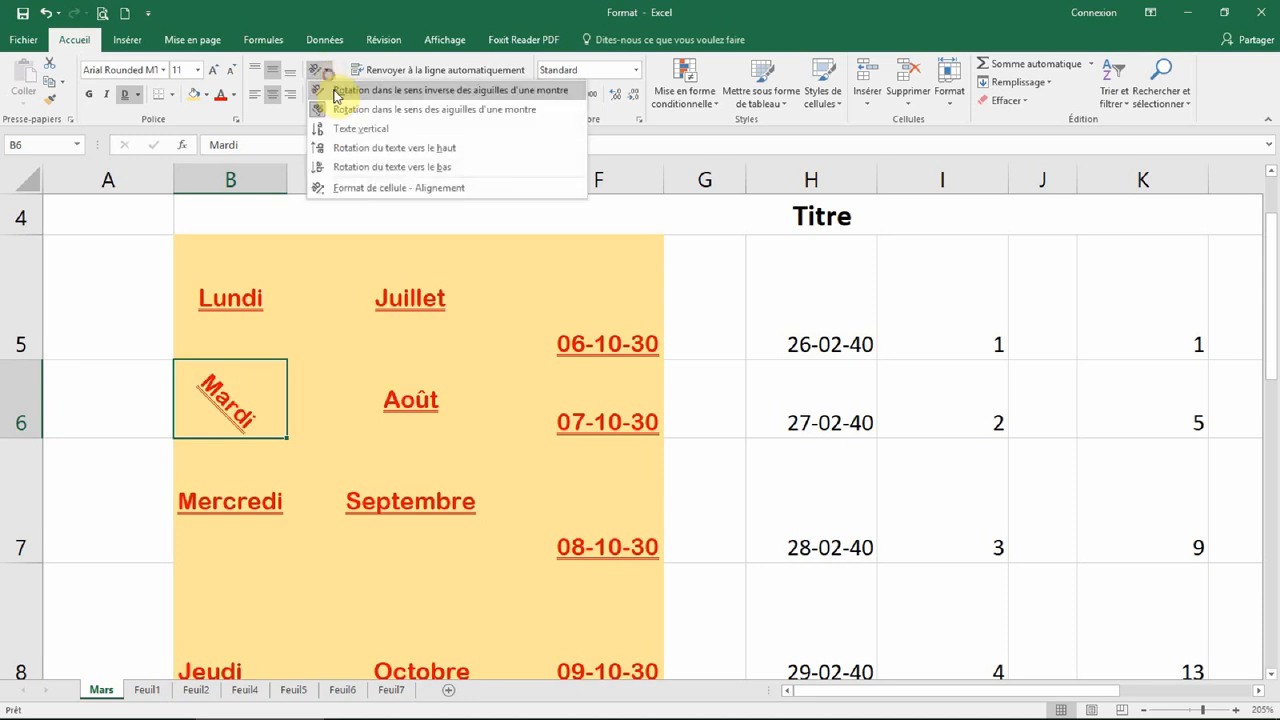
{"action": "left_click", "coordinate": [364, 151]}
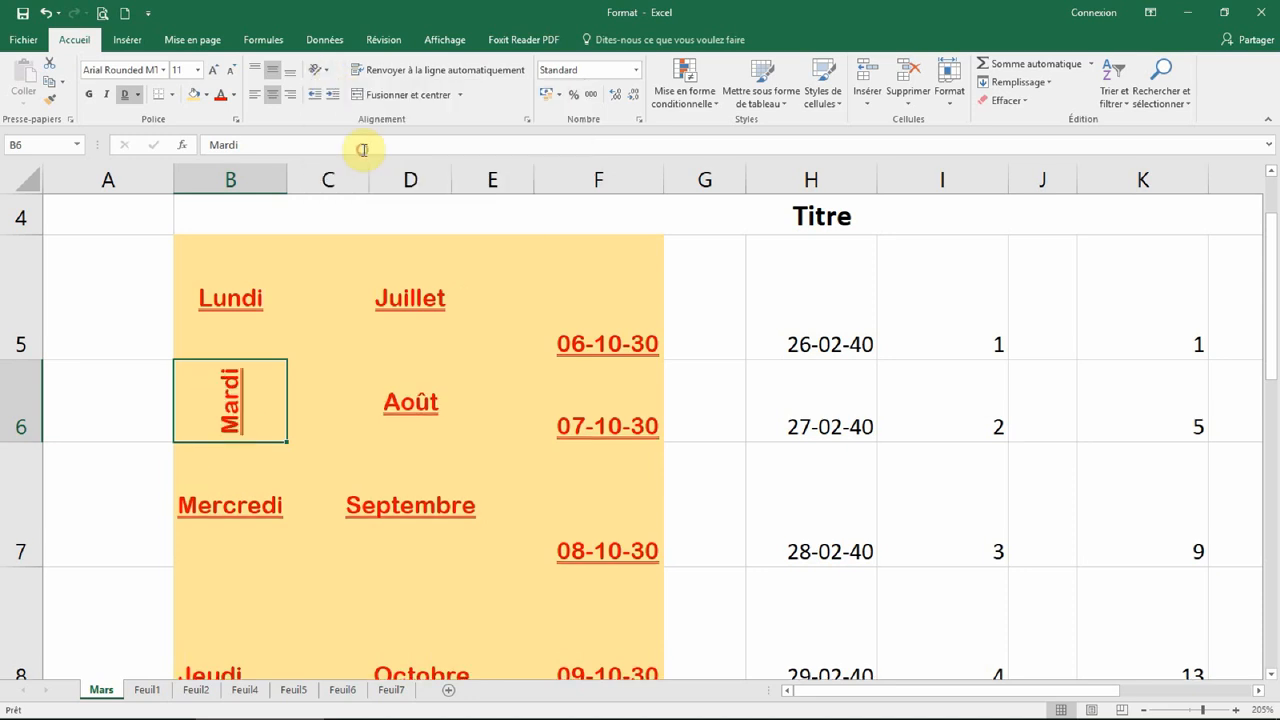
{"action": "left_click", "coordinate": [327, 72]}
{"action": "left_click", "coordinate": [345, 167]}
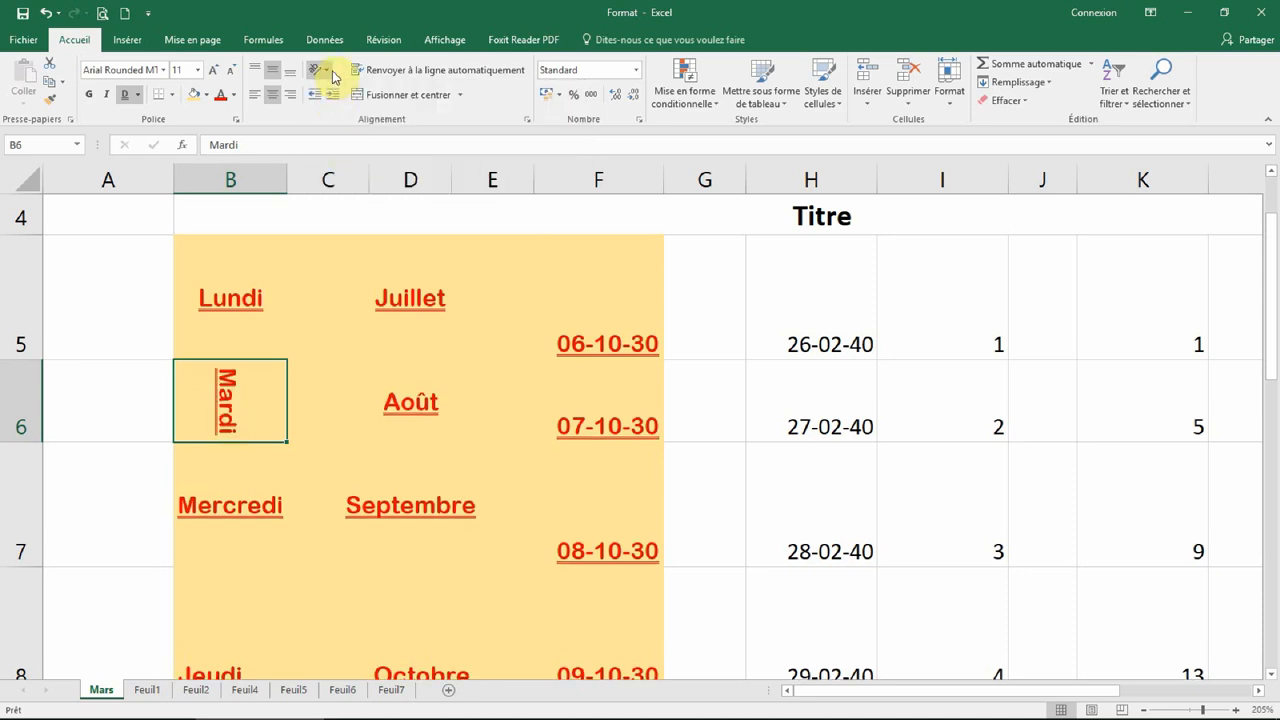
{"action": "left_click", "coordinate": [328, 72]}
{"action": "left_click", "coordinate": [351, 94]}
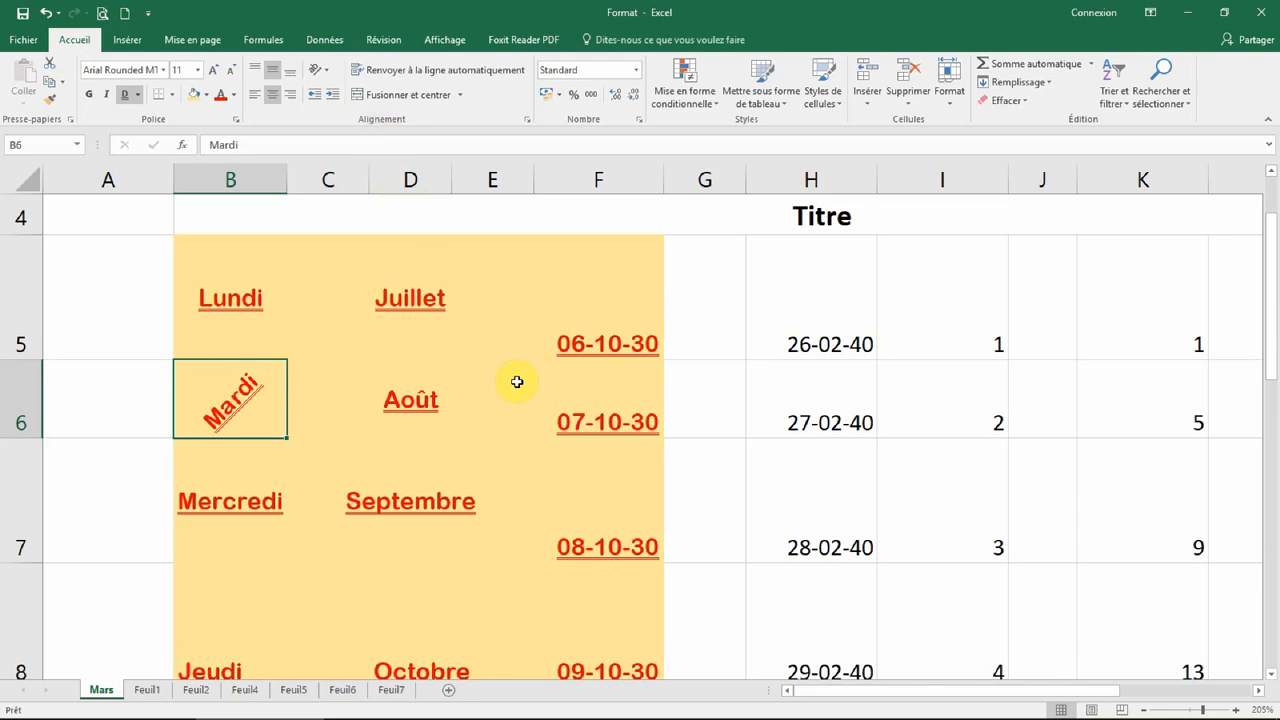
{"action": "left_click", "coordinate": [600, 504]}
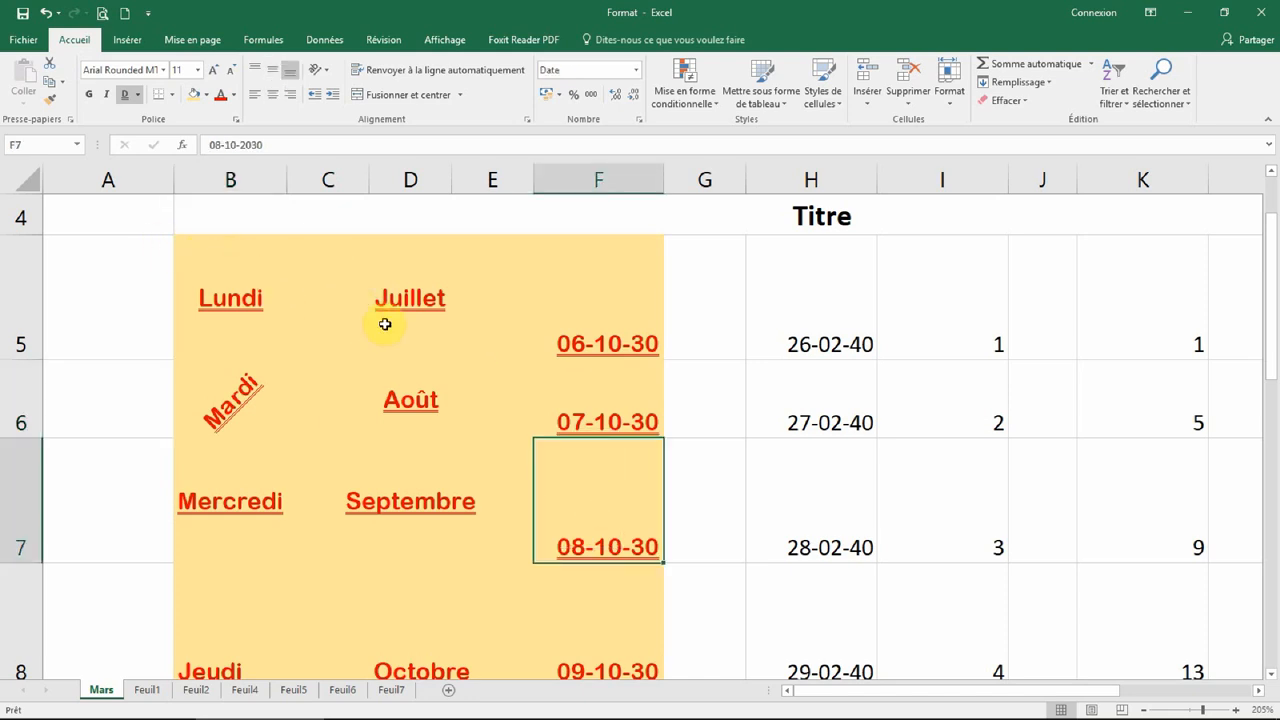
Step: Inspect the values and formats in cells H5, I5 and F5
{"action": "left_click", "coordinate": [792, 324]}
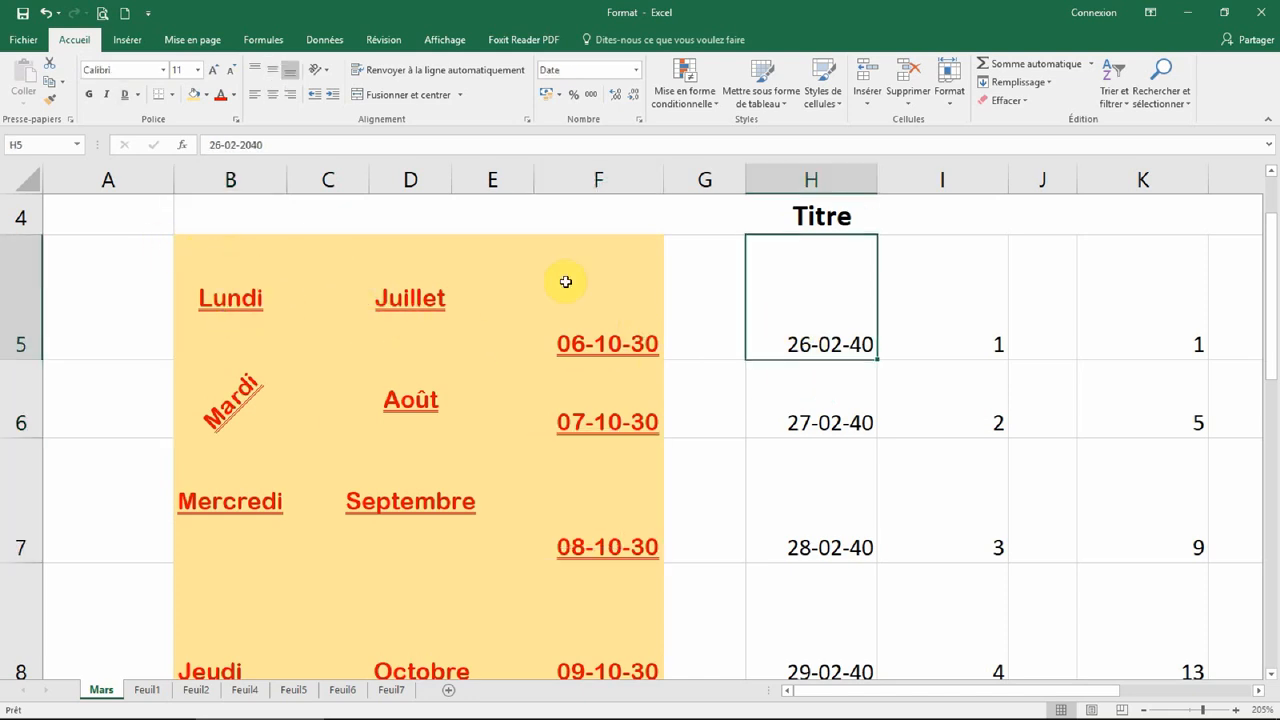
{"action": "left_click", "coordinate": [918, 271]}
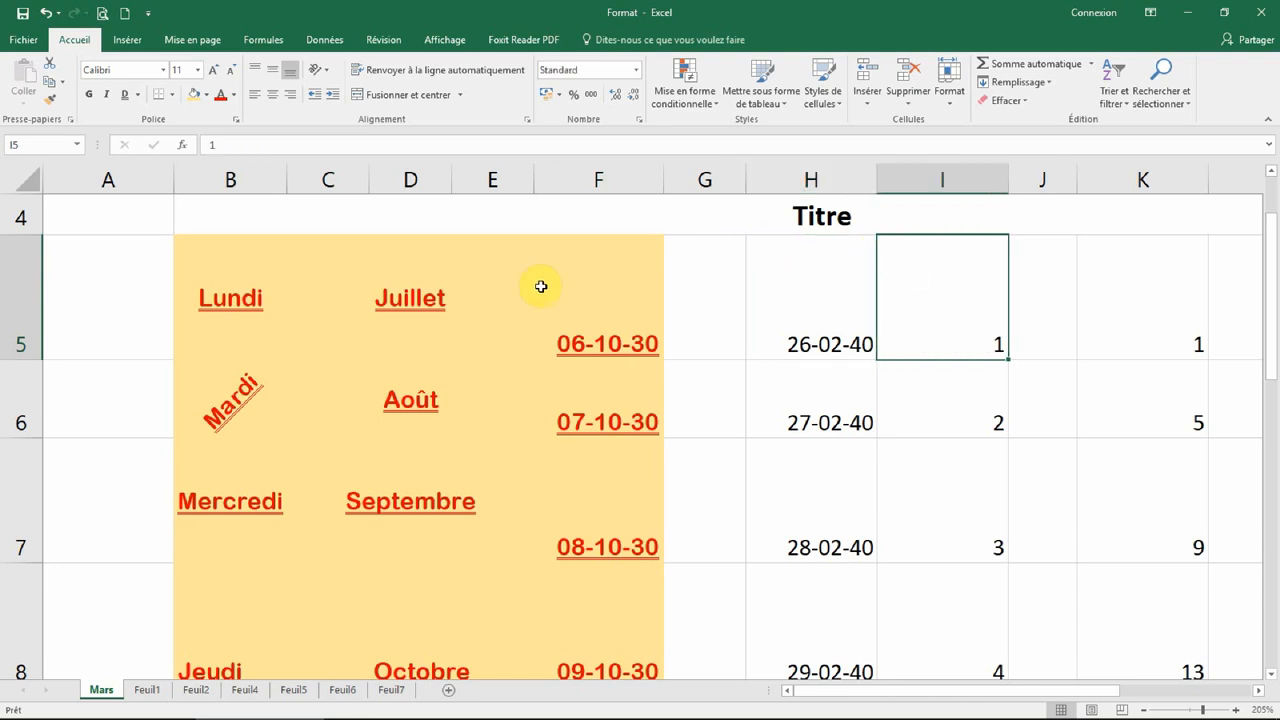
{"action": "left_click", "coordinate": [580, 292]}
{"action": "scroll", "coordinate": [209, 523], "scroll_direction": "down", "scroll_amount": 2}
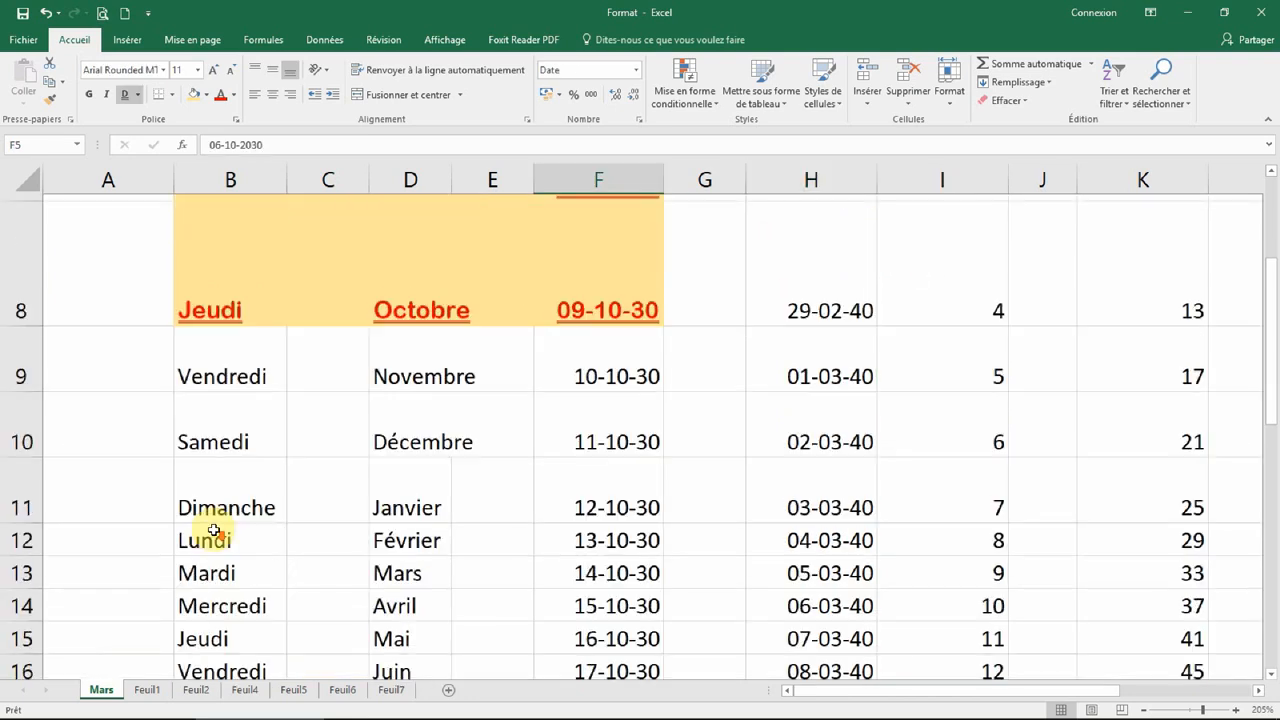
Step: With B9 selected, widen column B and make row 9 much taller
{"action": "left_click", "coordinate": [236, 338]}
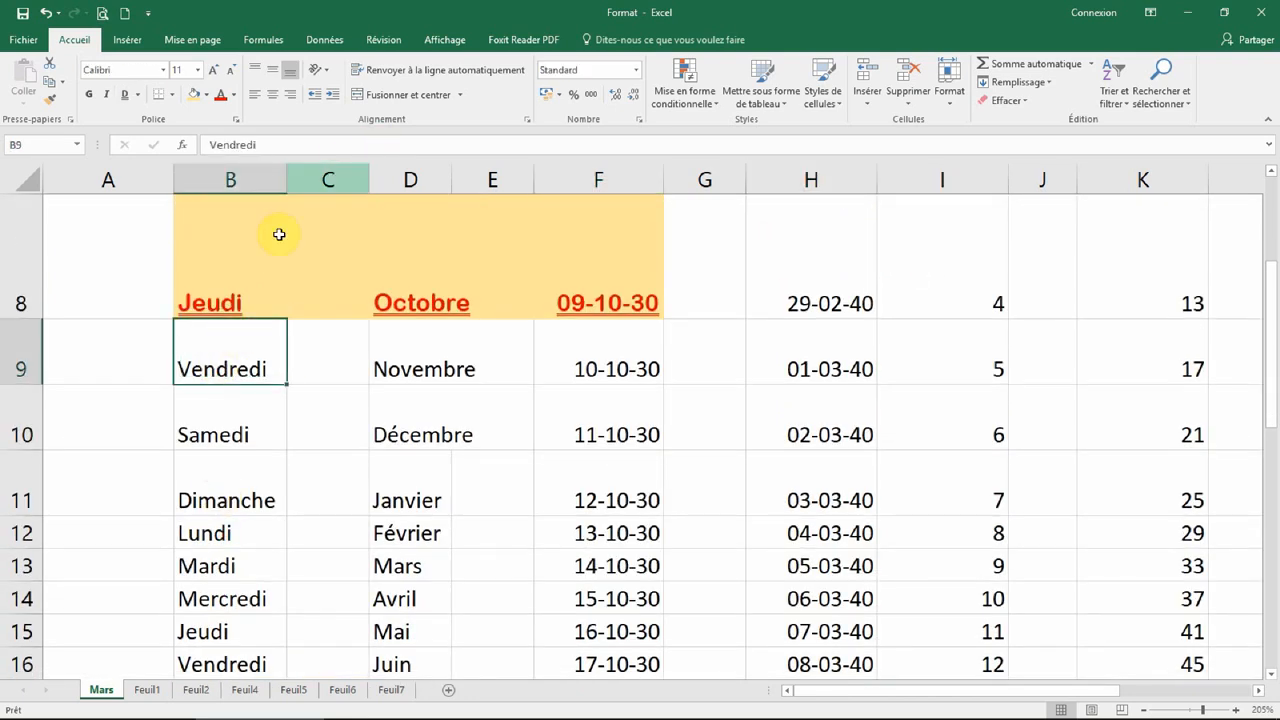
{"action": "left_click_drag", "start_coordinate": [287, 179], "coordinate": [417, 179]}
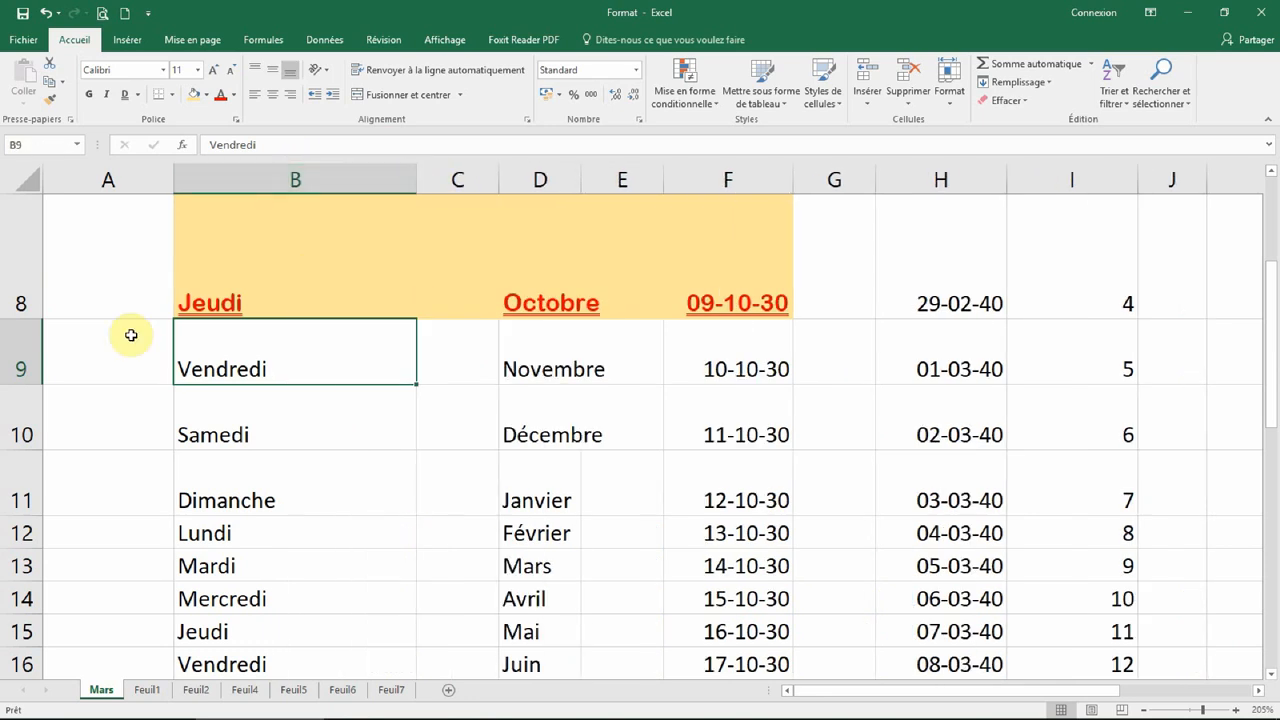
{"action": "left_click_drag", "start_coordinate": [30, 386], "coordinate": [25, 517]}
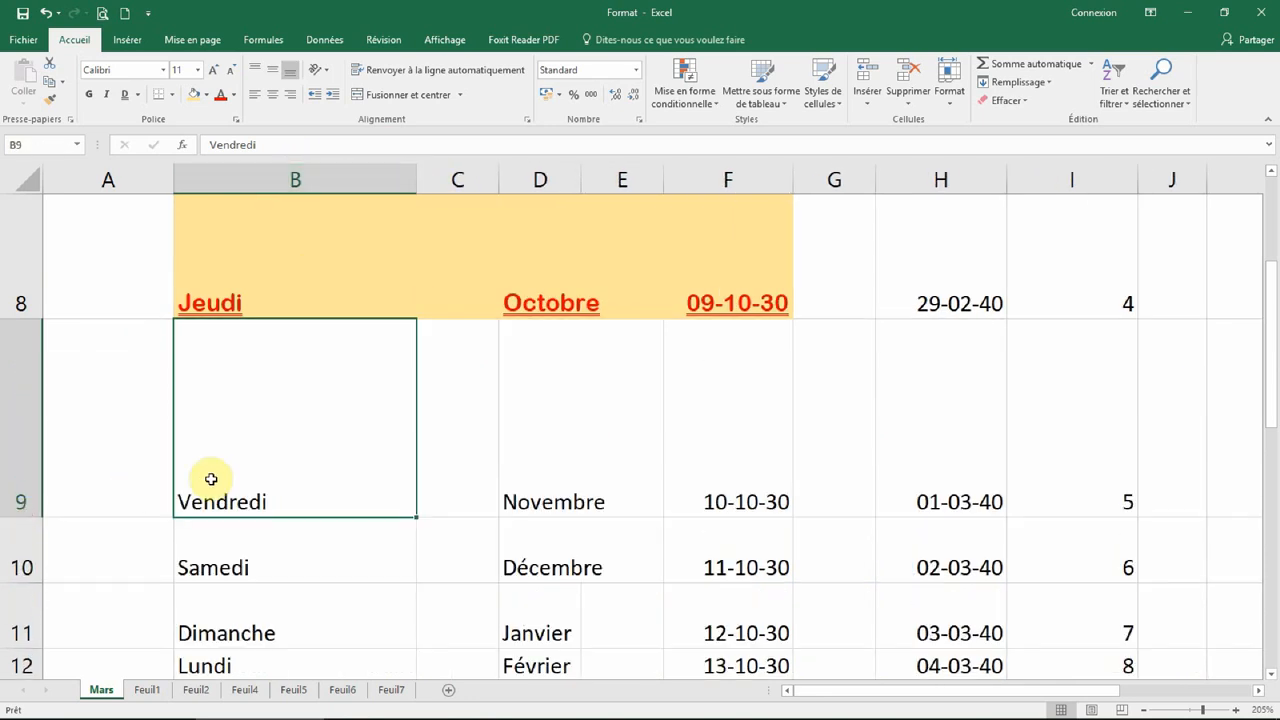
Step: Experiment with increasing and decreasing the indent of Vendredi in B9
{"action": "left_click", "coordinate": [333, 96]}
{"action": "left_click", "coordinate": [333, 96]}
{"action": "left_click", "coordinate": [333, 96]}
{"action": "left_click", "coordinate": [333, 96]}
{"action": "left_click", "coordinate": [333, 96]}
{"action": "left_click", "coordinate": [316, 96]}
{"action": "left_click", "coordinate": [316, 96]}
Step: Reset Vendredi to flush left, right-align it, then switch to the intro Word document
{"action": "left_click", "coordinate": [316, 96]}
{"action": "left_click", "coordinate": [316, 96]}
{"action": "left_click", "coordinate": [316, 96]}
{"action": "left_click", "coordinate": [318, 96]}
{"action": "left_click", "coordinate": [335, 100]}
{"action": "double_click", "coordinate": [336, 98]}
{"action": "left_click", "coordinate": [336, 98]}
{"action": "left_click", "coordinate": [336, 98]}
{"action": "left_click", "coordinate": [336, 98]}
{"action": "left_click", "coordinate": [316, 96]}
{"action": "left_click", "coordinate": [316, 96]}
{"action": "left_click", "coordinate": [316, 96]}
{"action": "left_click", "coordinate": [316, 96]}
{"action": "left_click", "coordinate": [316, 97]}
{"action": "left_click", "coordinate": [316, 97]}
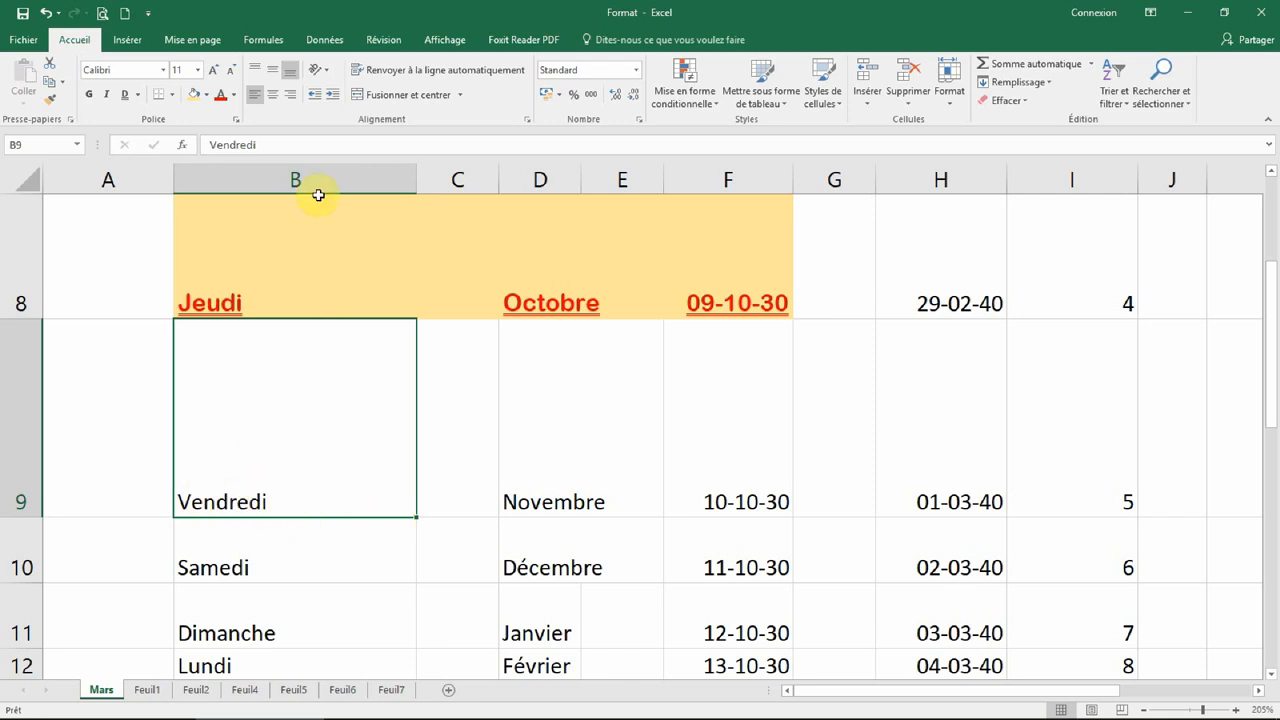
{"action": "left_click", "coordinate": [290, 95]}
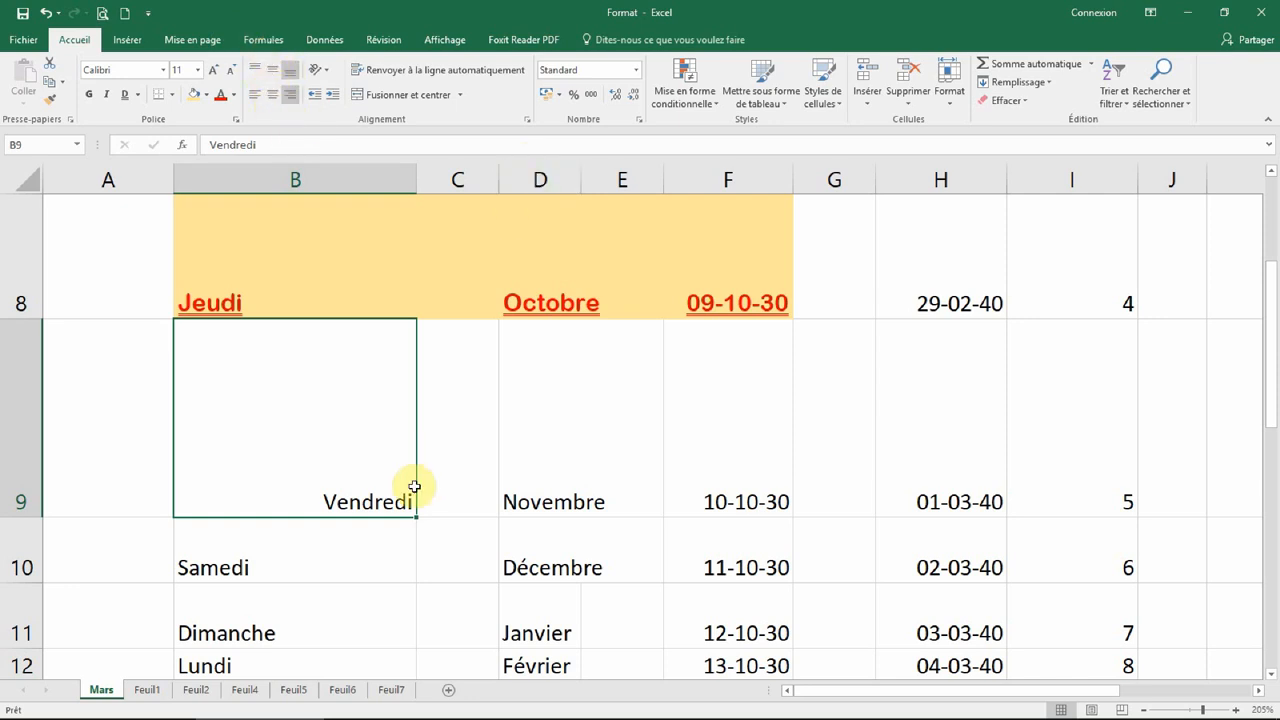
{"action": "left_click", "coordinate": [366, 703]}
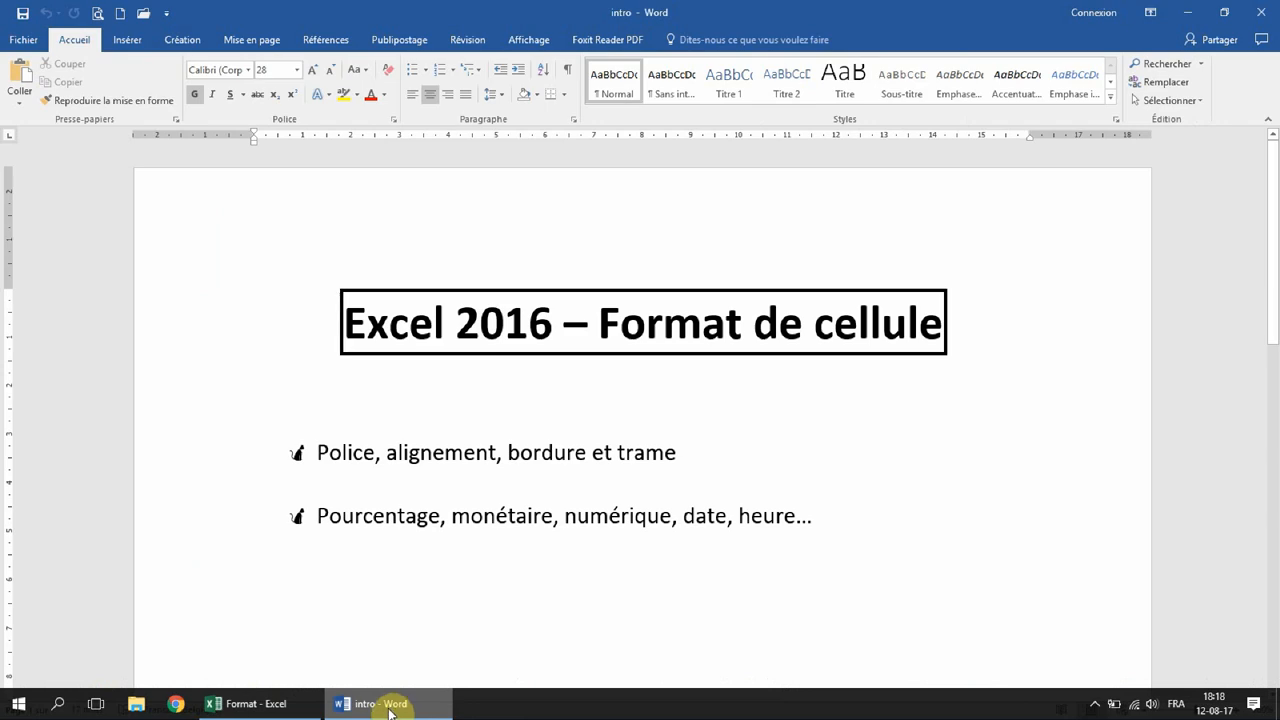
Step: Check the 4-page print preview and return, leaving a page break after column H
{"action": "scroll", "coordinate": [403, 500], "scroll_direction": "up", "scroll_amount": 2}
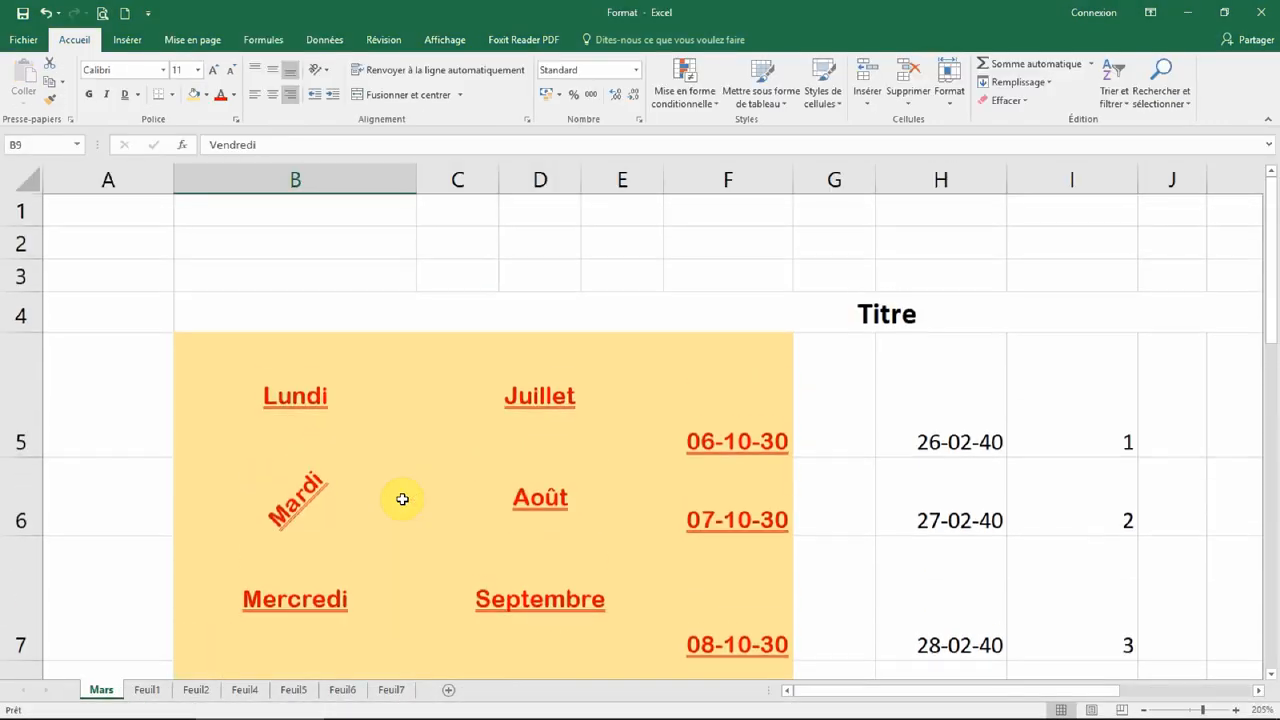
{"action": "scroll", "coordinate": [403, 500], "scroll_direction": "down", "scroll_amount": 2}
{"action": "scroll", "coordinate": [403, 500], "scroll_direction": "up", "scroll_amount": 2}
{"action": "scroll", "coordinate": [403, 499], "scroll_direction": "down", "scroll_amount": 4}
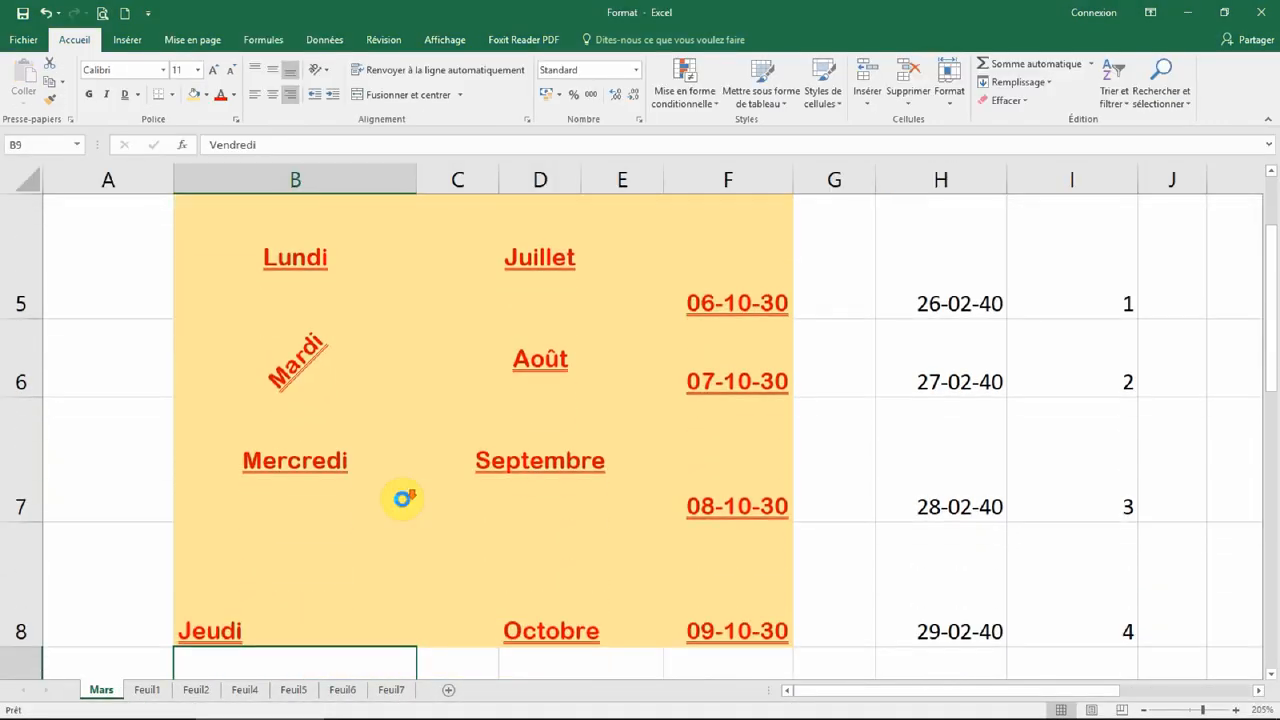
{"action": "scroll", "coordinate": [403, 499], "scroll_direction": "down", "scroll_amount": 1}
{"action": "scroll", "coordinate": [403, 485], "scroll_direction": "up", "scroll_amount": 1}
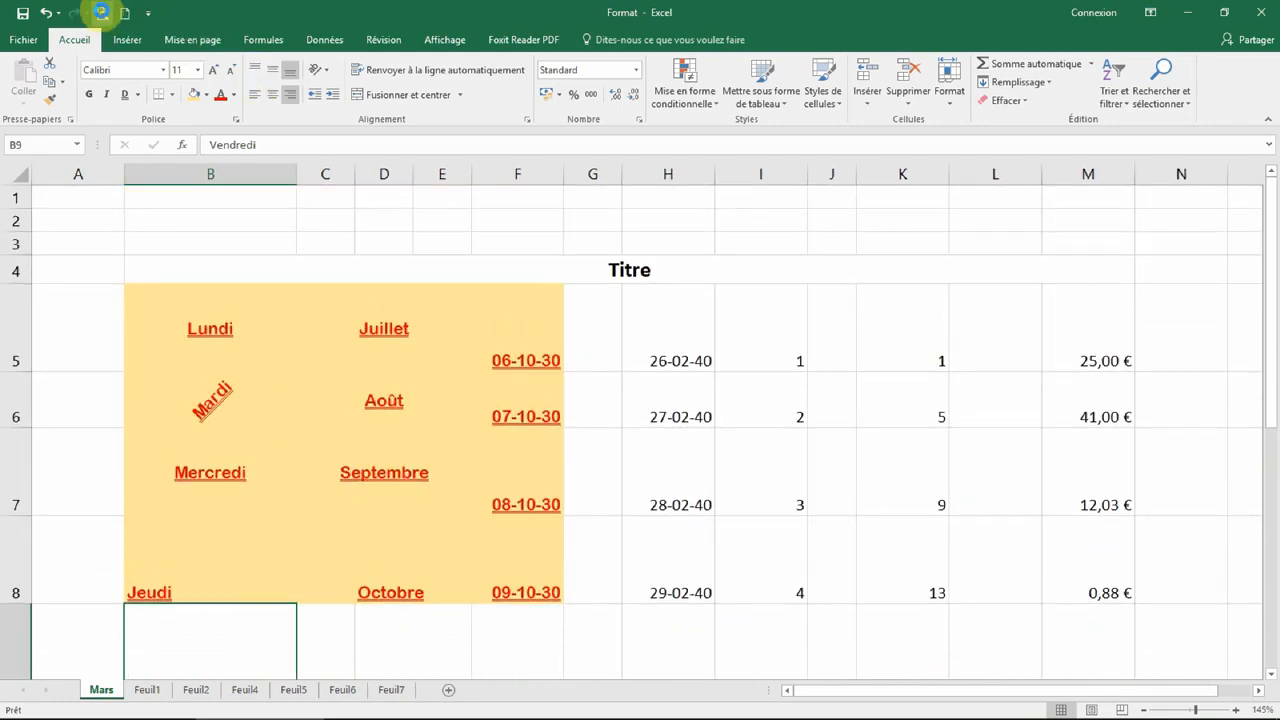
{"action": "left_click", "coordinate": [101, 13]}
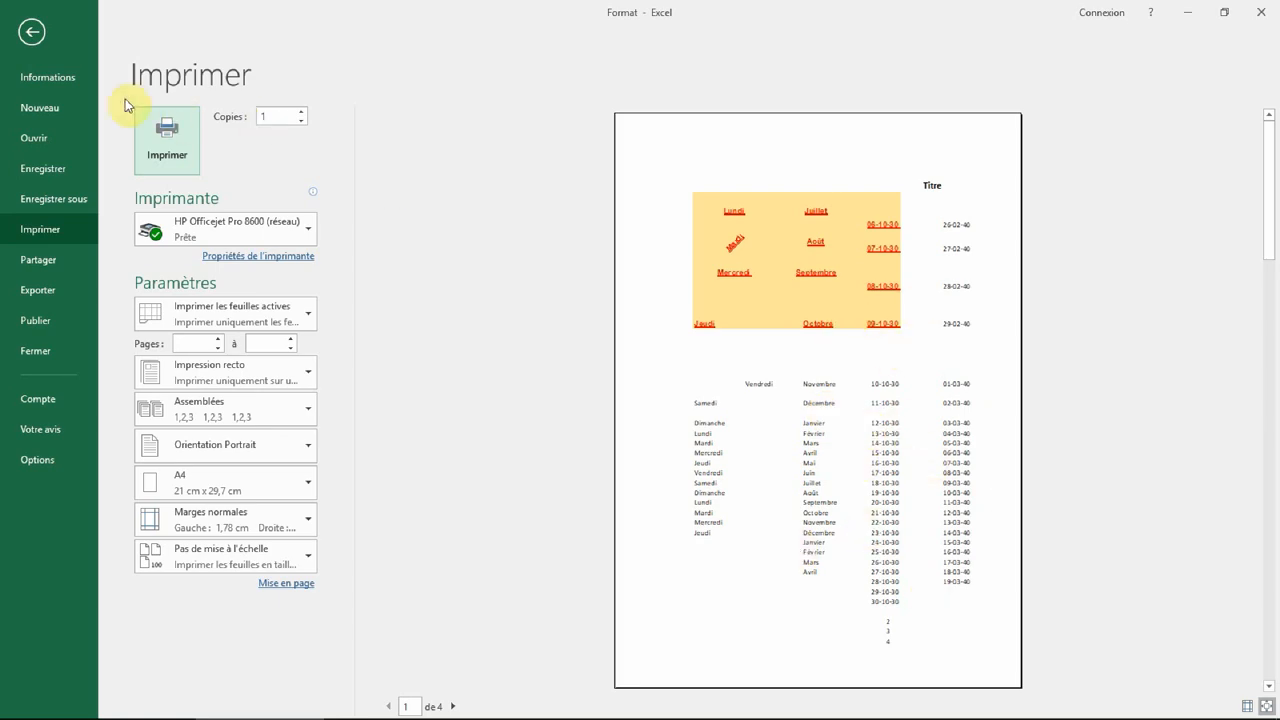
{"action": "left_click", "coordinate": [31, 31]}
{"action": "scroll", "coordinate": [708, 412], "scroll_direction": "down", "scroll_amount": 4}
{"action": "scroll", "coordinate": [708, 416], "scroll_direction": "up", "scroll_amount": 4}
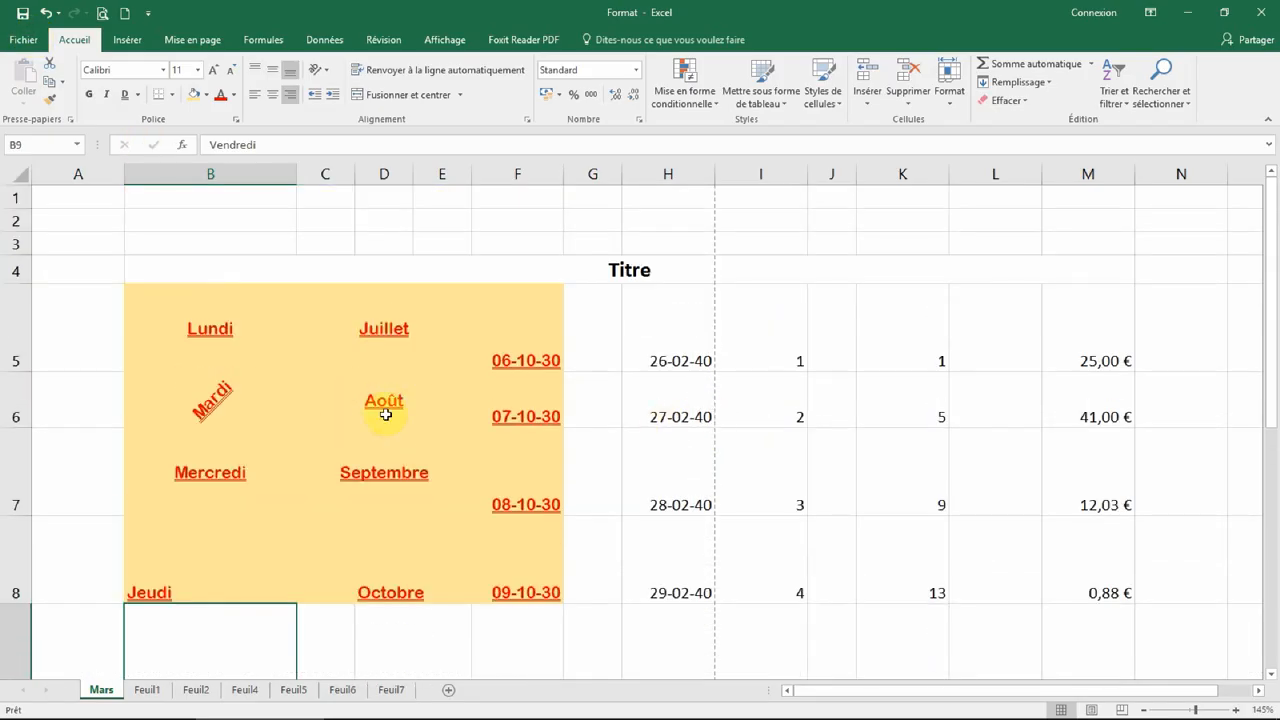
{"action": "scroll", "coordinate": [363, 403], "scroll_direction": "down", "scroll_amount": 5}
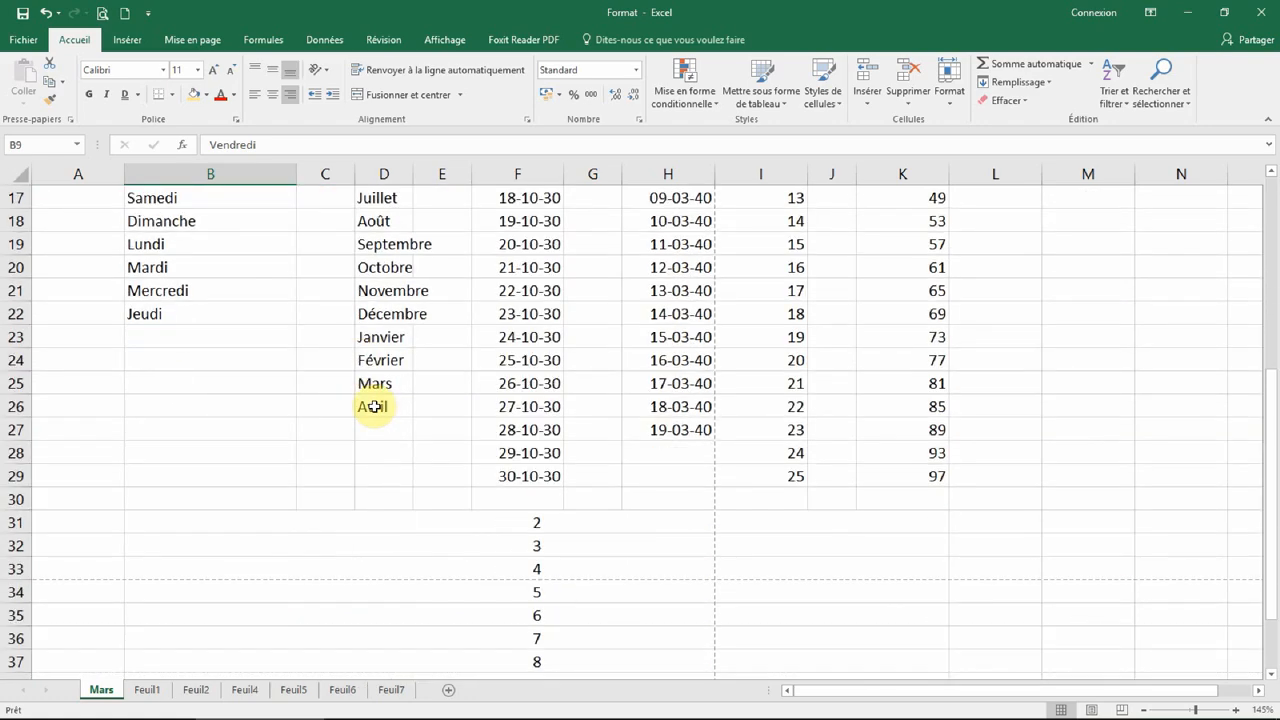
{"action": "scroll", "coordinate": [373, 406], "scroll_direction": "up", "scroll_amount": 5}
{"action": "scroll", "coordinate": [373, 352], "scroll_direction": "down", "scroll_amount": 1}
{"action": "scroll", "coordinate": [292, 371], "scroll_direction": "up", "scroll_amount": 1}
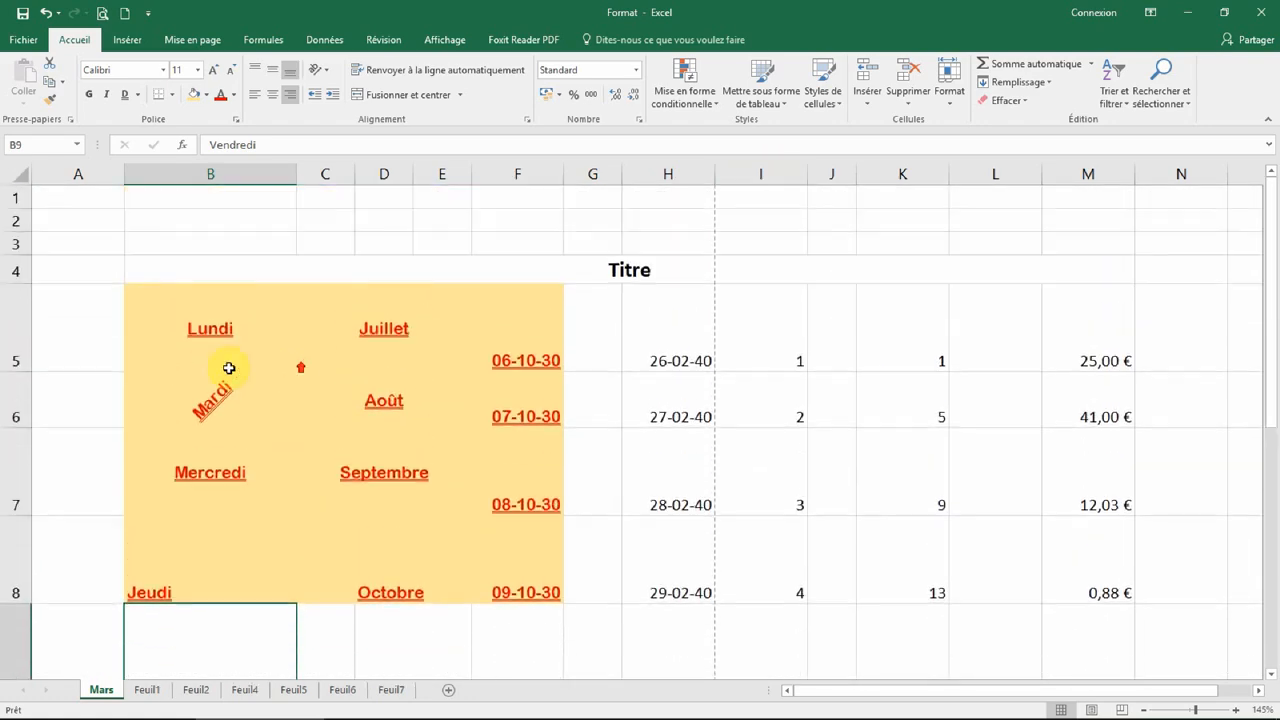
{"action": "left_click_drag", "start_coordinate": [188, 314], "coordinate": [1100, 580]}
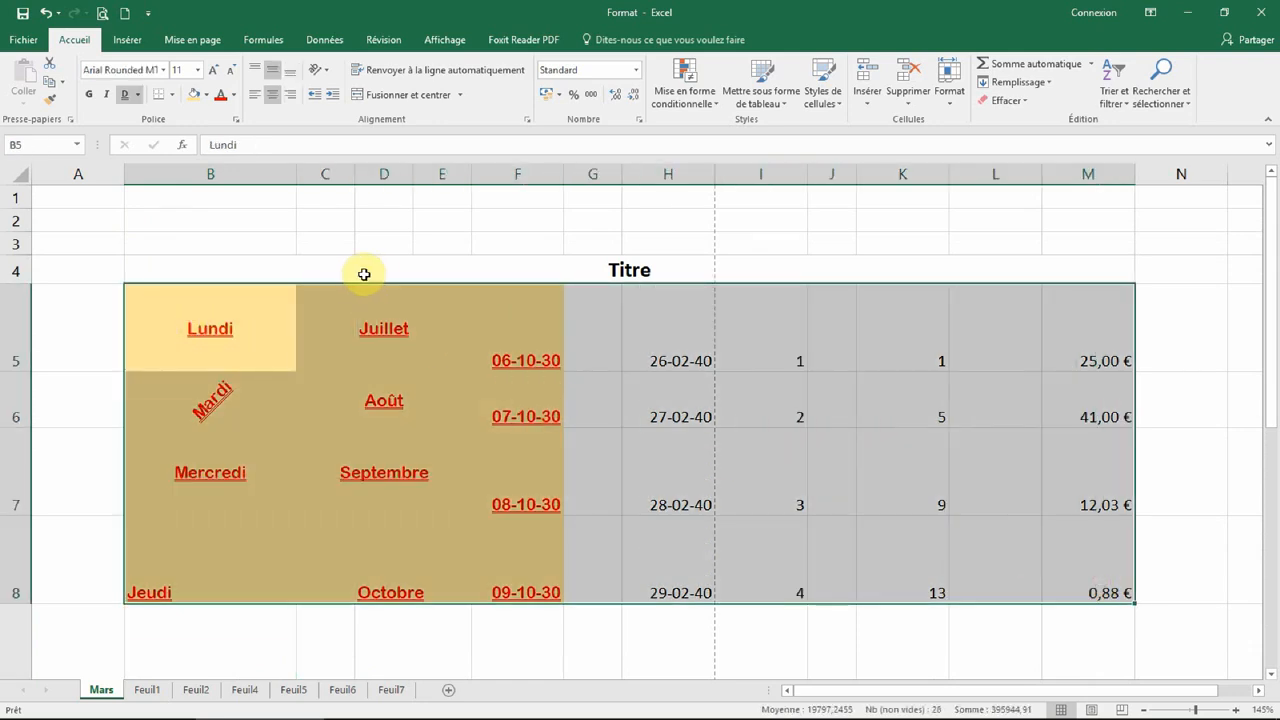
Step: Apply Toutes les bordures to B5:M8 so every cell is outlined, then deselect
{"action": "left_click", "coordinate": [172, 96]}
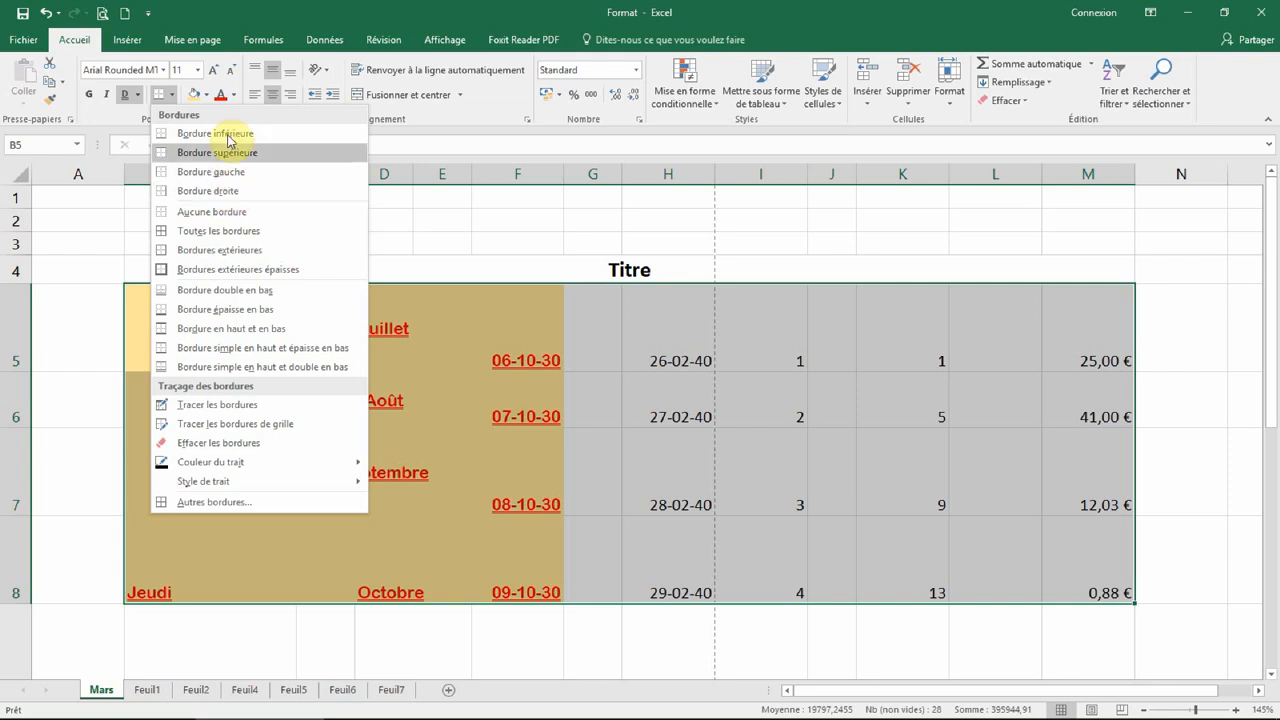
{"action": "left_click", "coordinate": [215, 237]}
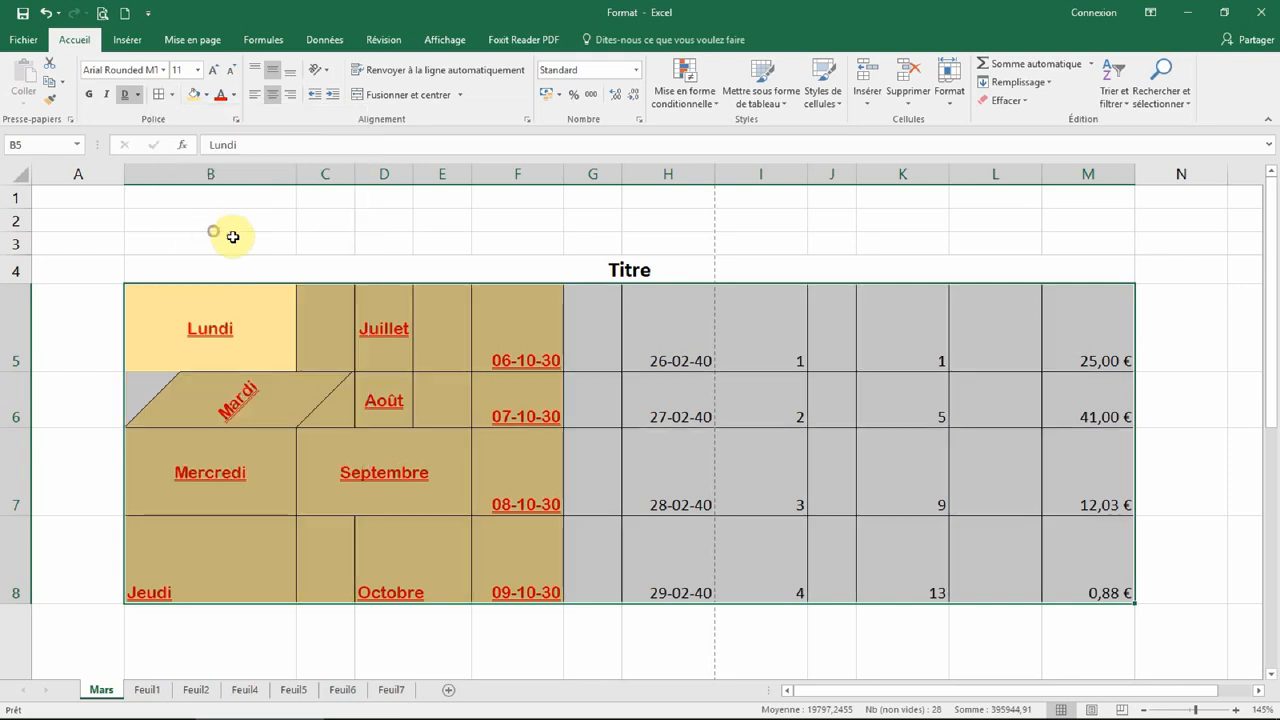
{"action": "left_click", "coordinate": [828, 243]}
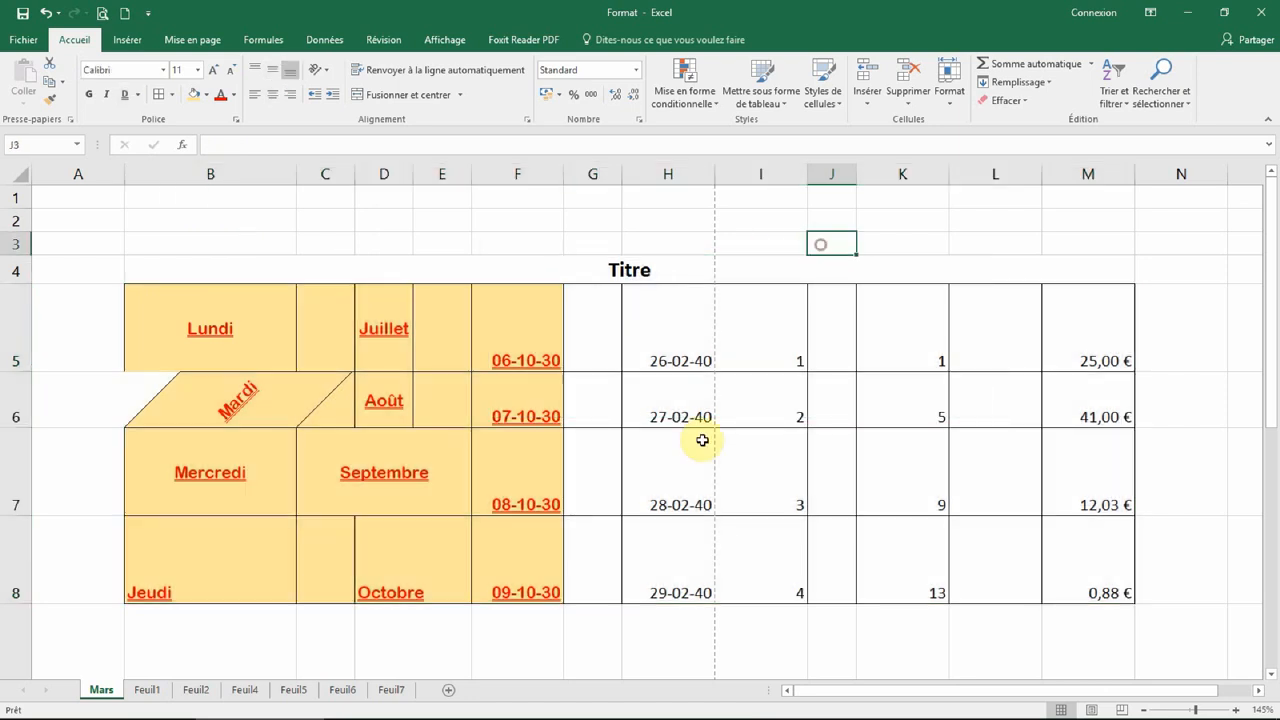
Step: Turn off the clockwise rotation on 'Mardi' in B6 so it reads horizontally again
{"action": "left_click", "coordinate": [269, 389]}
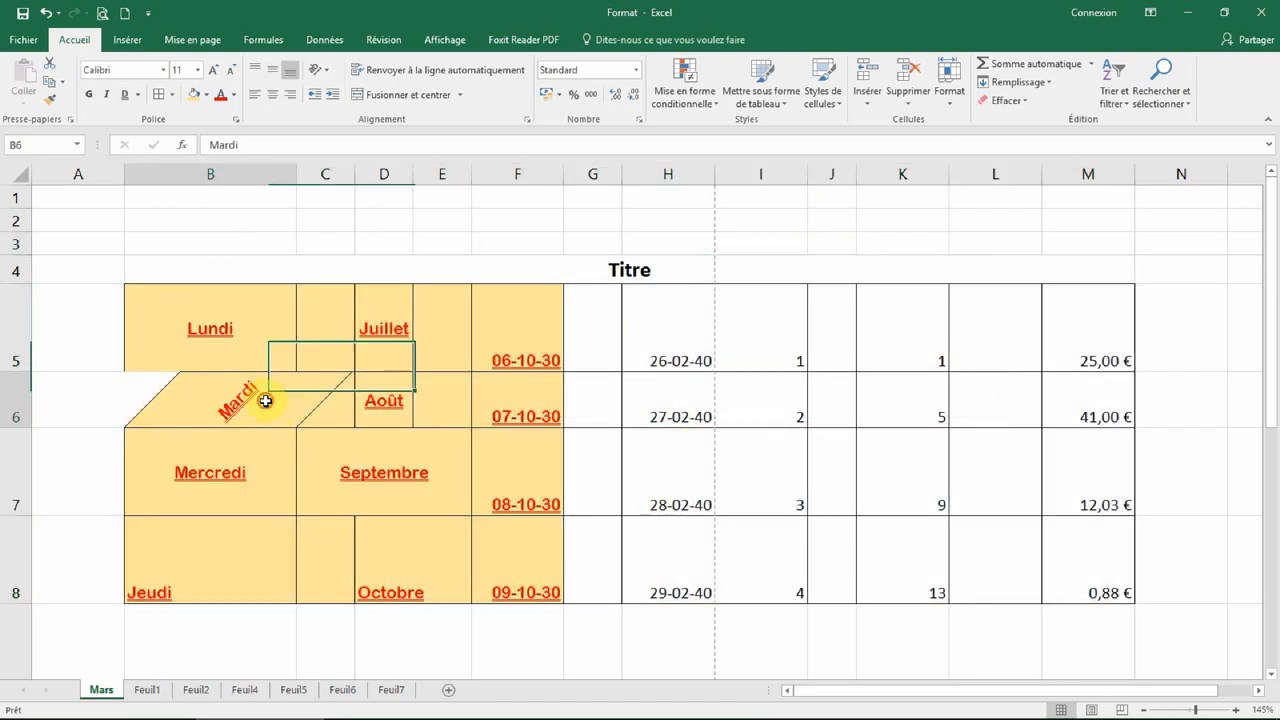
{"action": "left_click", "coordinate": [323, 68]}
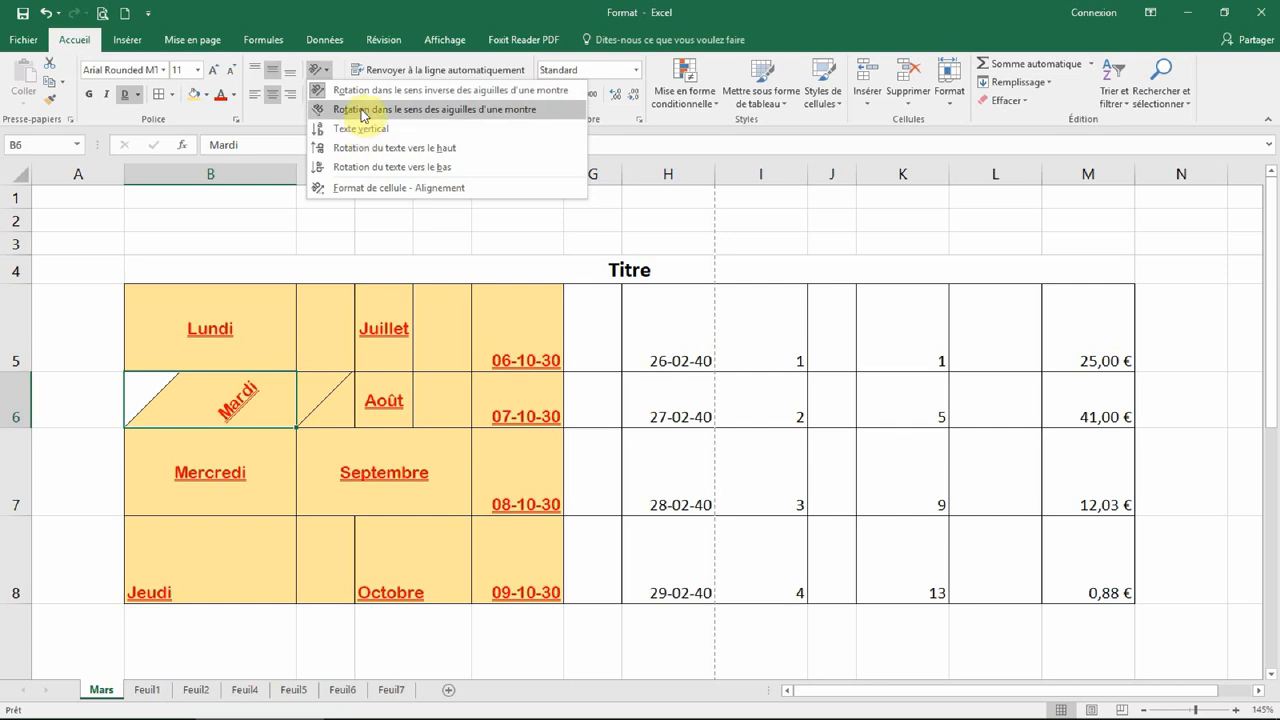
{"action": "left_click", "coordinate": [340, 90]}
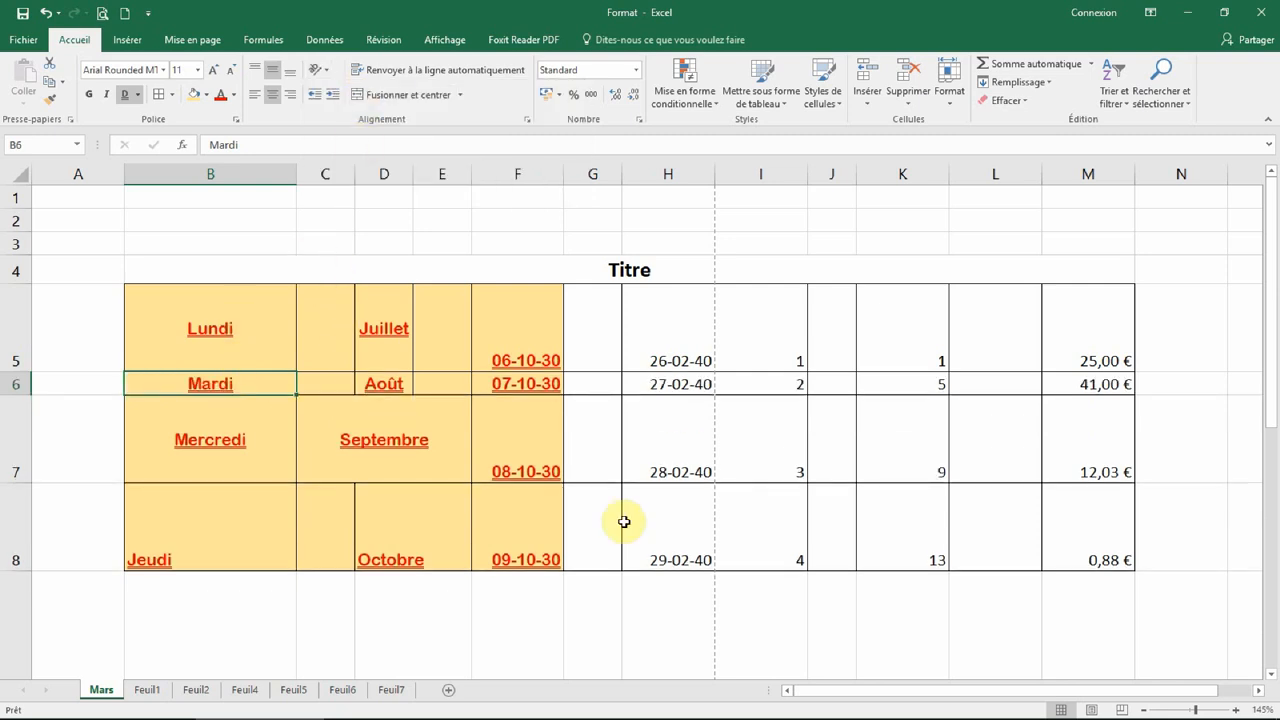
{"action": "left_click", "coordinate": [926, 621]}
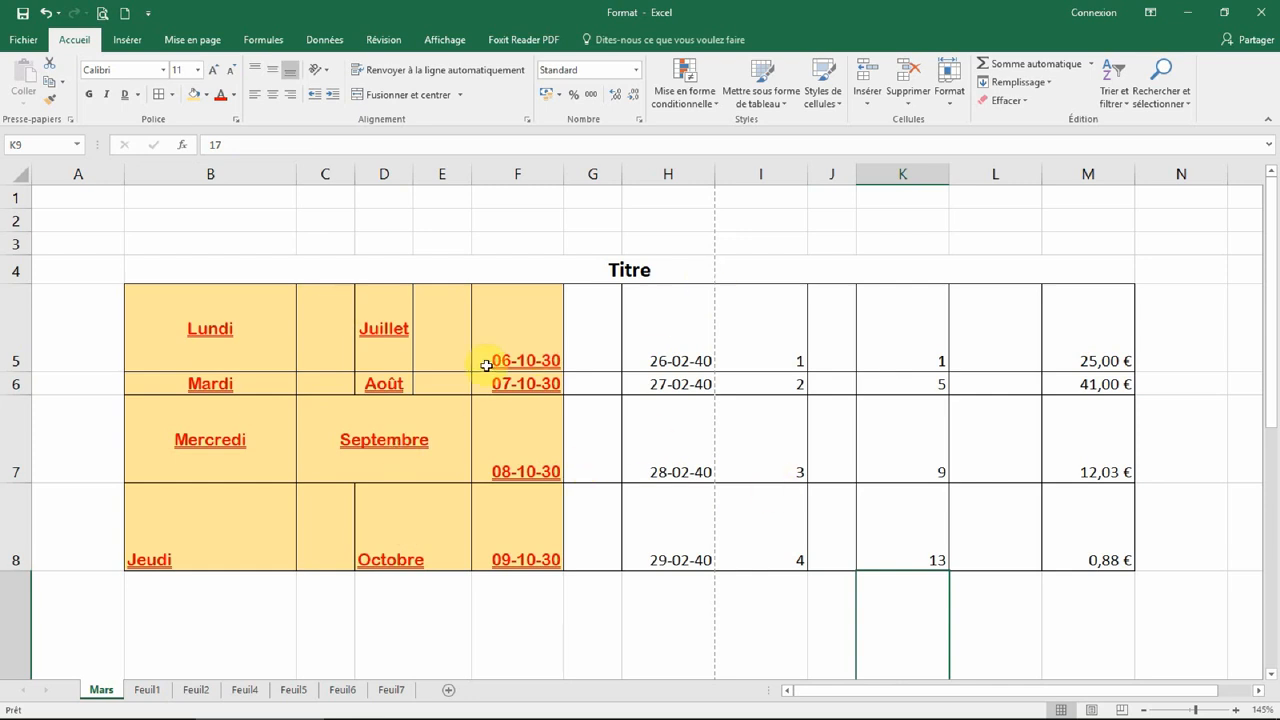
Step: Give the table B5:M8 a thick outer border (Bordures extérieures épaisses)
{"action": "left_click_drag", "start_coordinate": [177, 307], "coordinate": [1106, 543]}
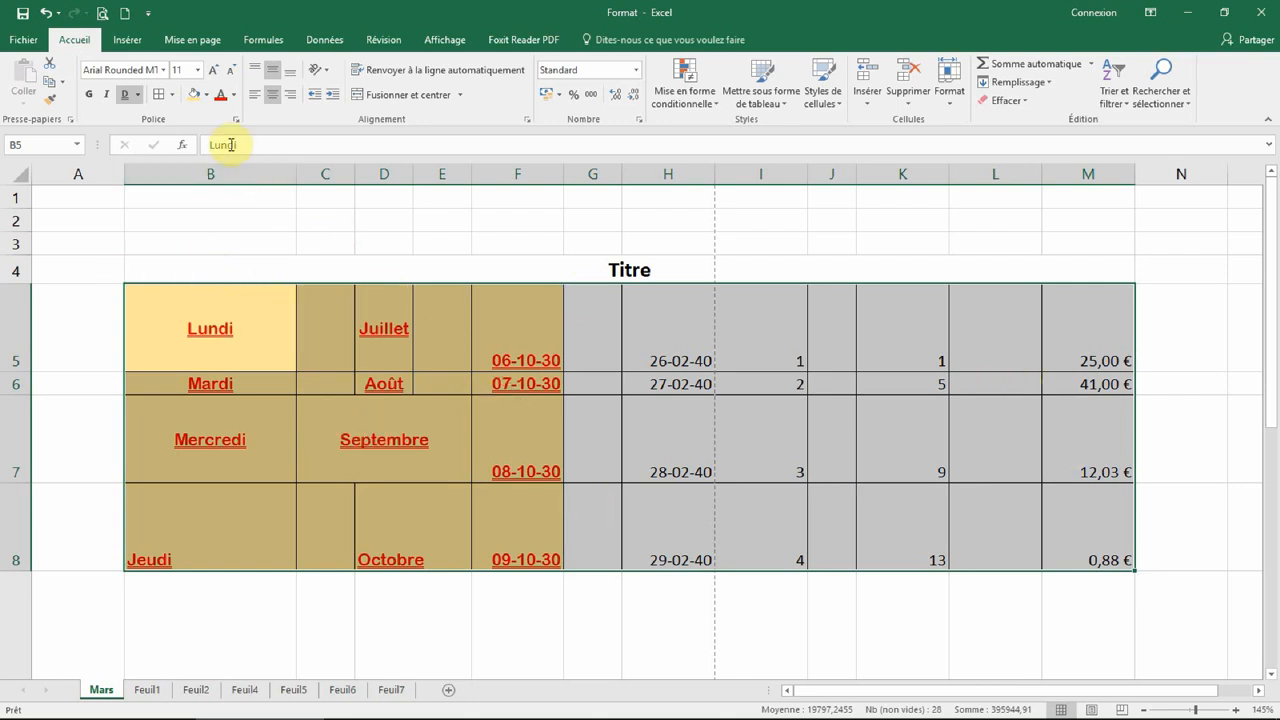
{"action": "left_click", "coordinate": [174, 95]}
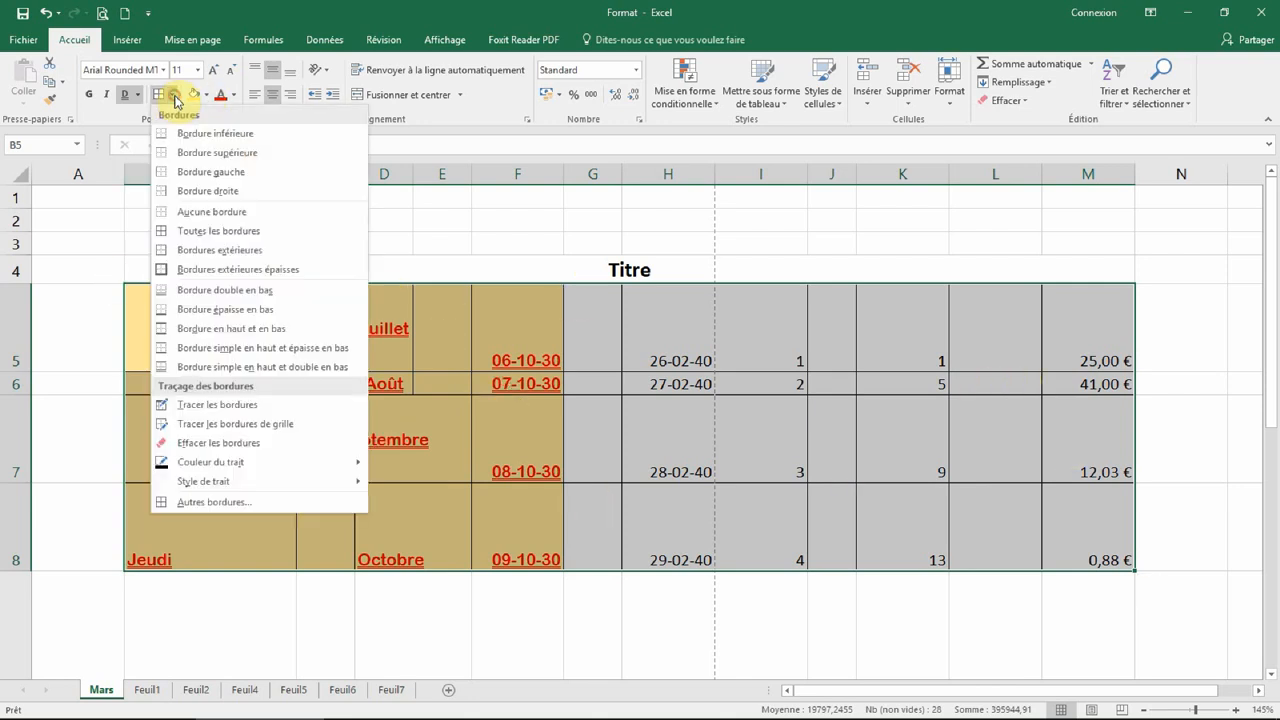
{"action": "left_click", "coordinate": [281, 277]}
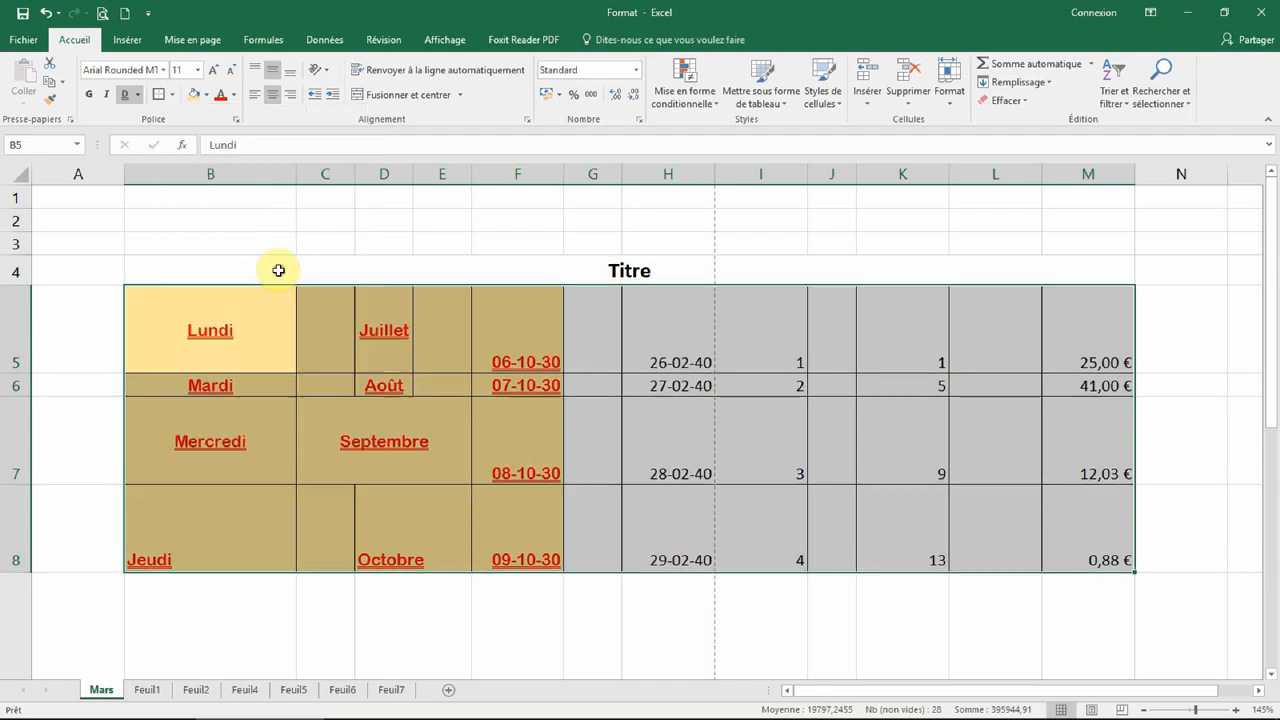
{"action": "left_click", "coordinate": [926, 260]}
{"action": "left_click", "coordinate": [316, 636]}
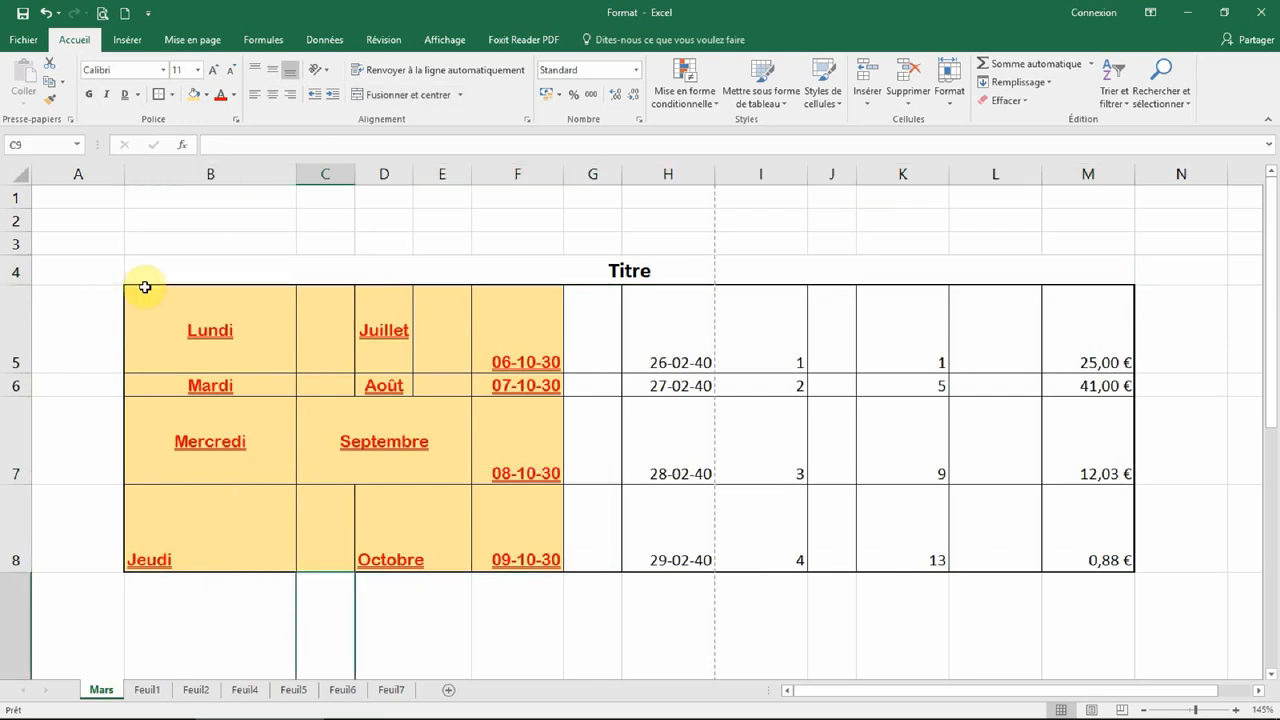
{"action": "left_click", "coordinate": [1216, 624]}
Step: Reselect B5:M8 and pick blue as the border colour in the full border settings
{"action": "mouse_move", "coordinate": [188, 302]}
{"action": "left_mouse_down"}
{"action": "mouse_move", "coordinate": [871, 506]}
{"action": "mouse_move", "coordinate": [1086, 543]}
{"action": "left_mouse_up"}
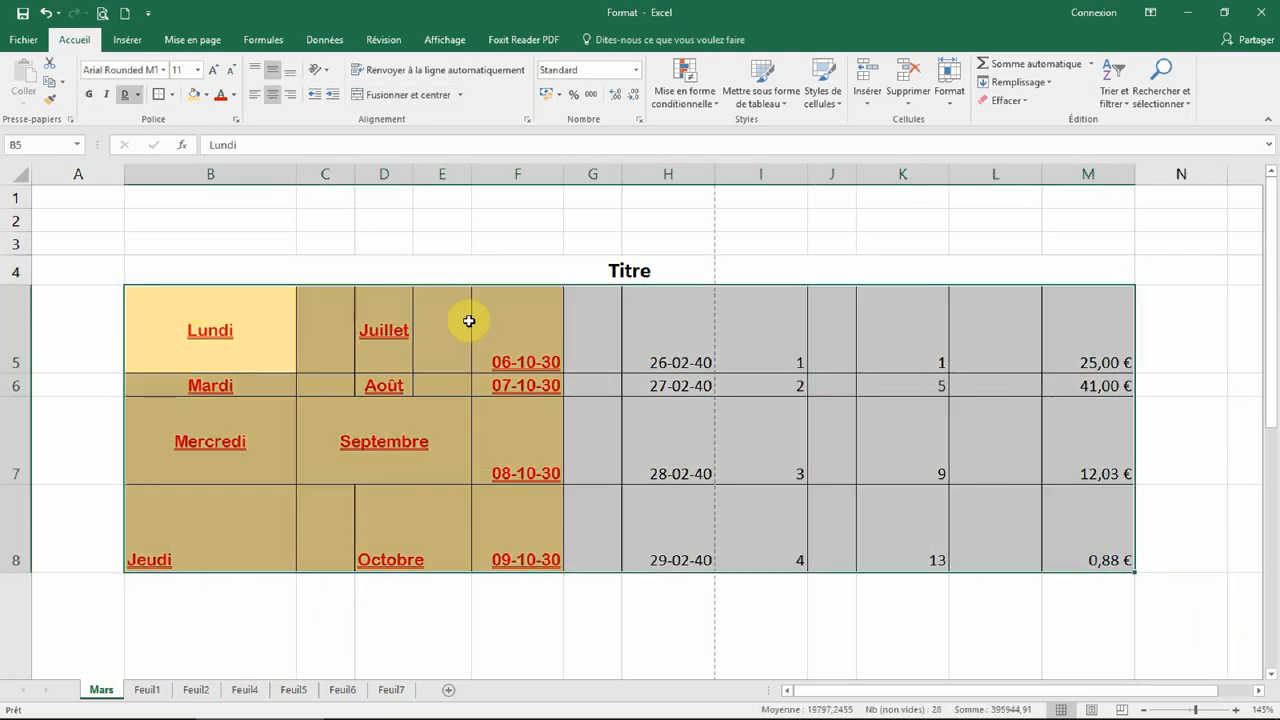
{"action": "left_click", "coordinate": [173, 95]}
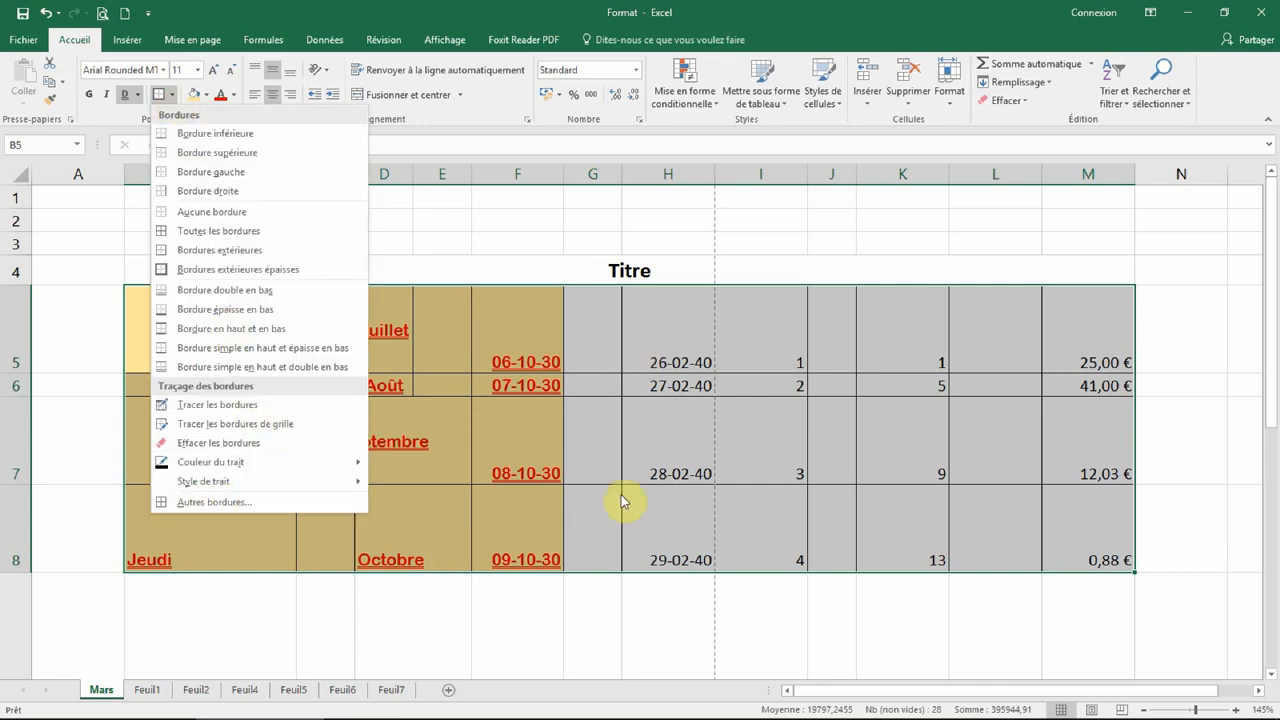
{"action": "left_click", "coordinate": [266, 501]}
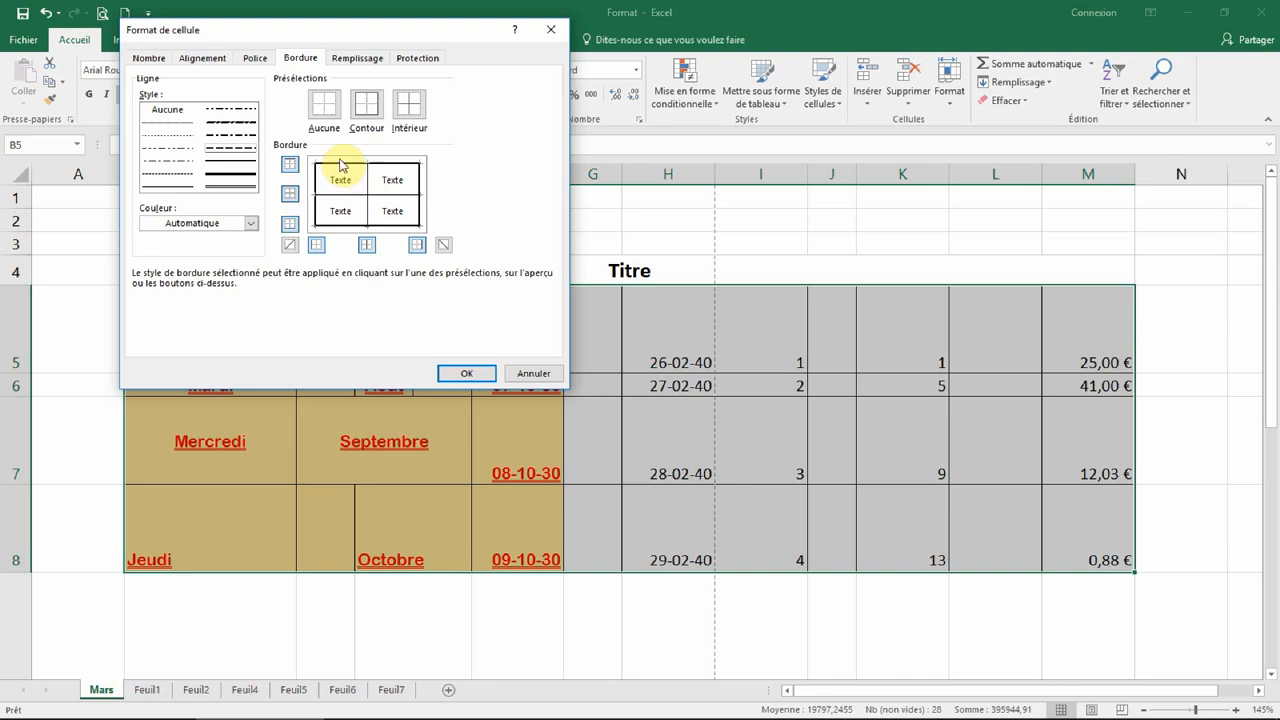
{"action": "left_click", "coordinate": [250, 223]}
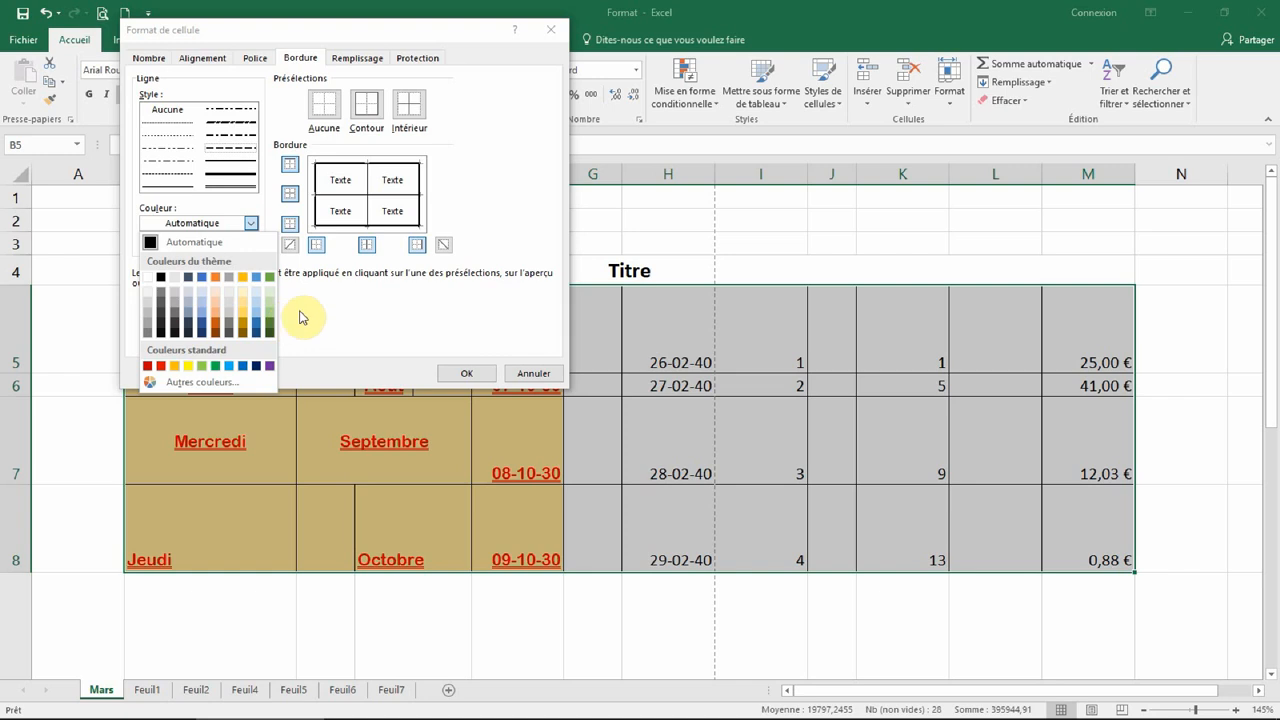
{"action": "left_click", "coordinate": [242, 365]}
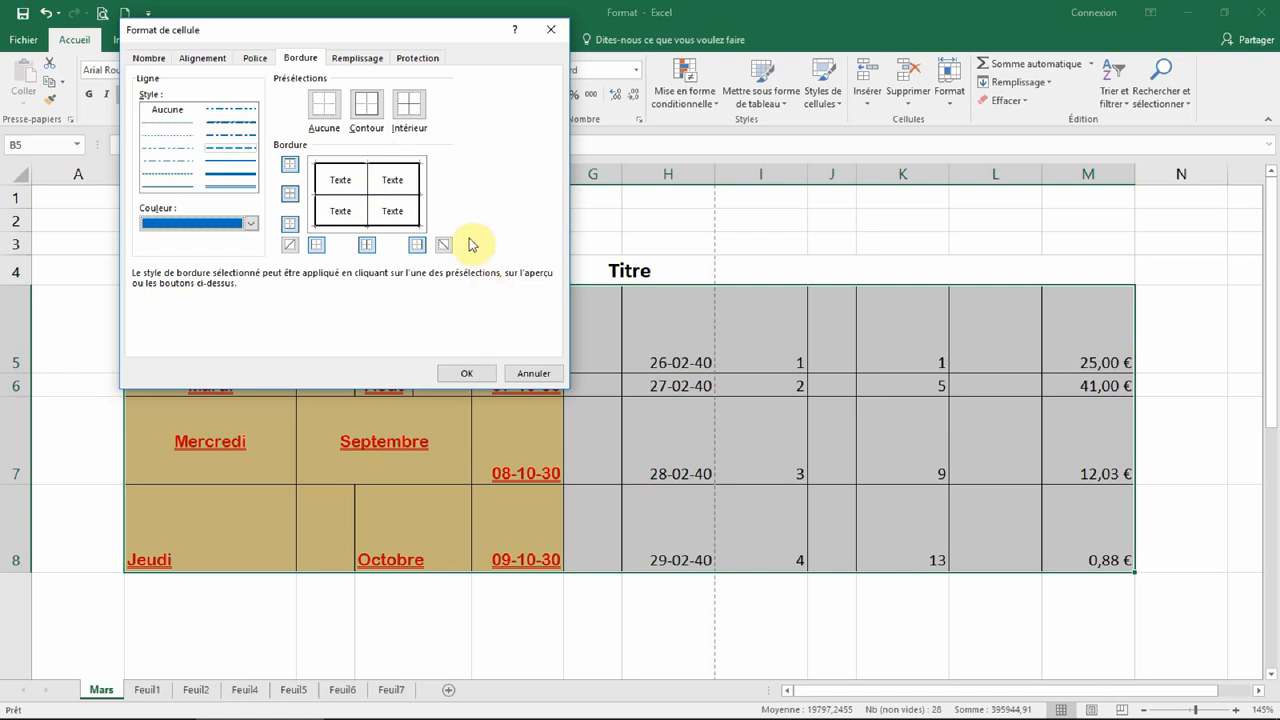
Step: Draw blue dashed inner vertical borders between the table's columns and confirm
{"action": "left_click", "coordinate": [373, 196]}
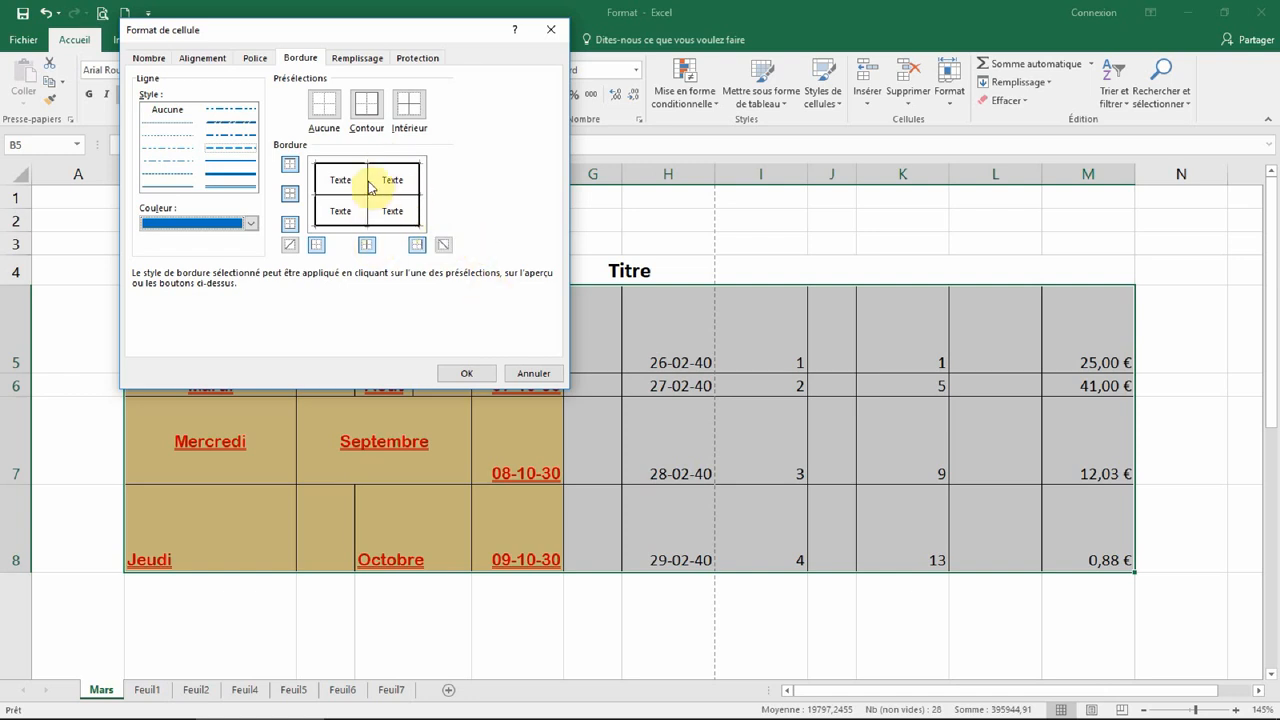
{"action": "left_click", "coordinate": [370, 193]}
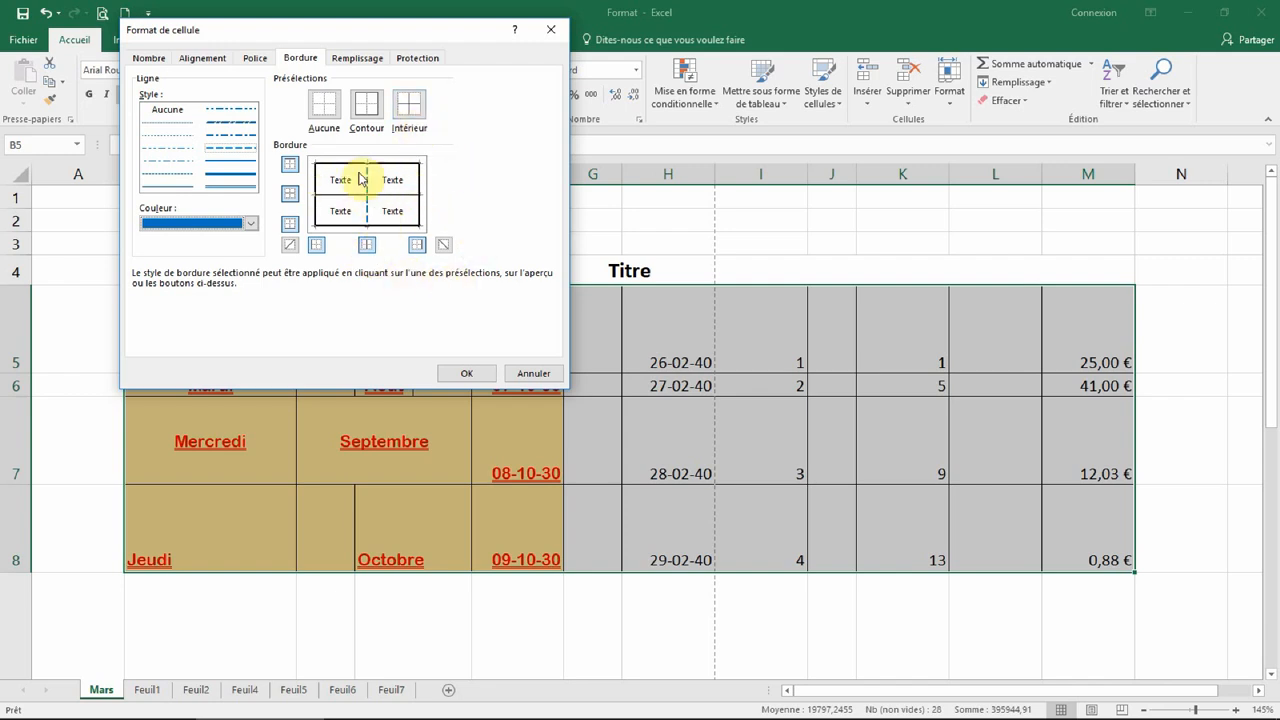
{"action": "left_click", "coordinate": [366, 245]}
{"action": "left_click", "coordinate": [463, 374]}
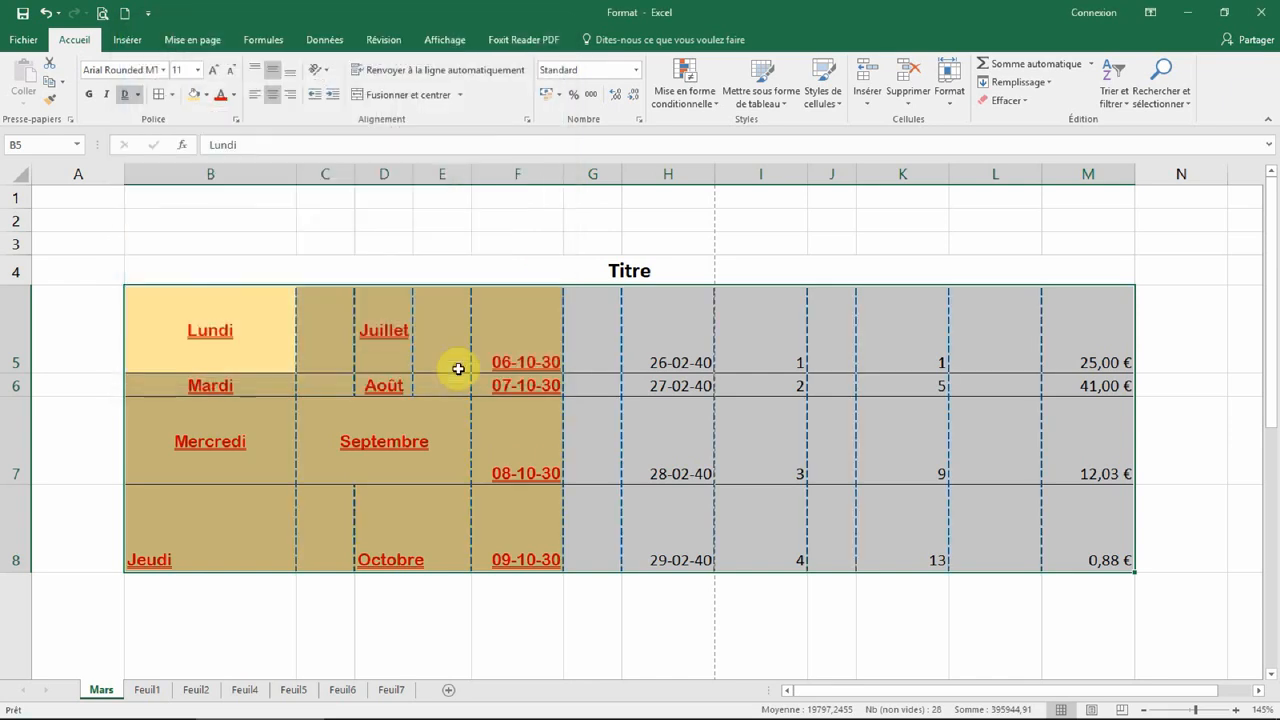
{"action": "left_click", "coordinate": [797, 604]}
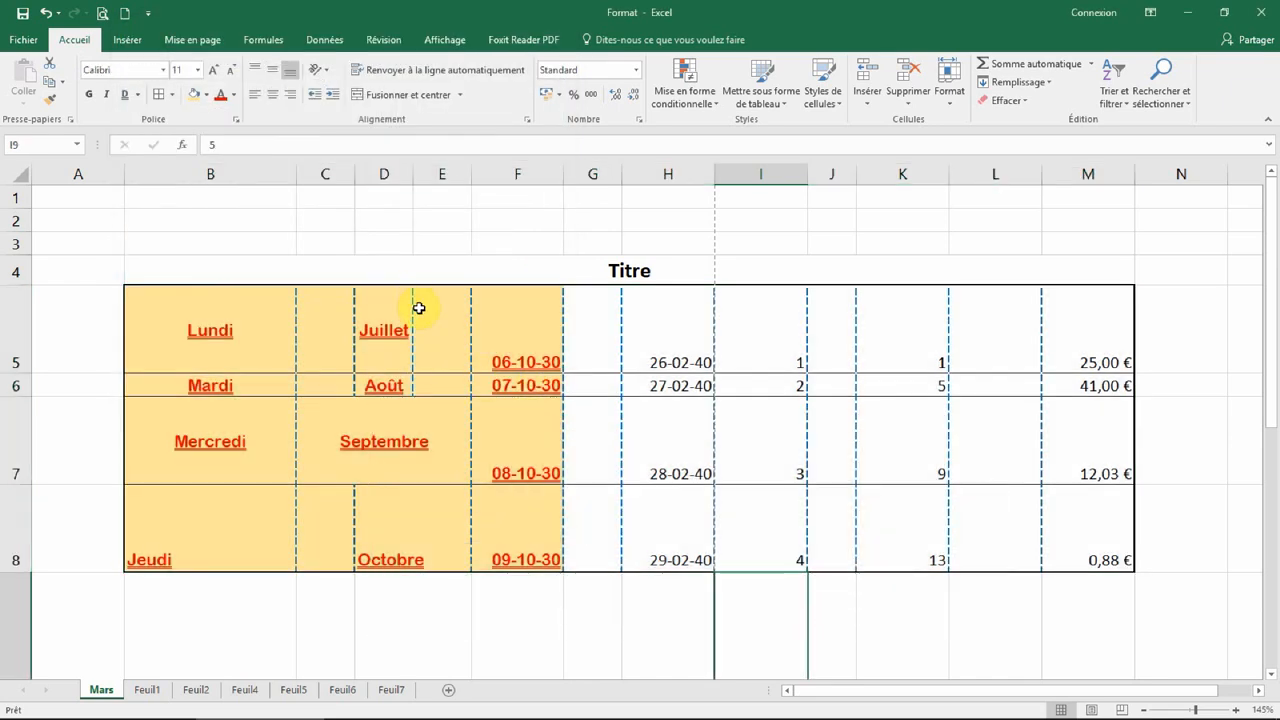
{"action": "left_click", "coordinate": [323, 226]}
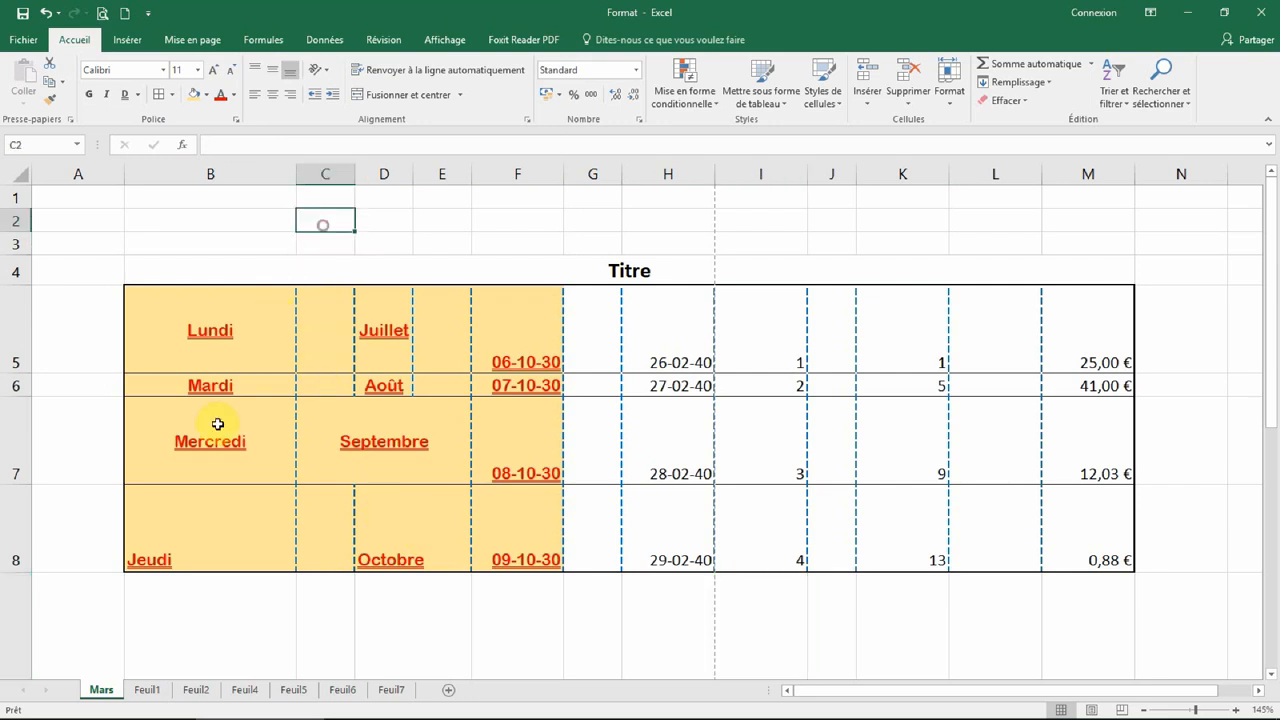
{"action": "left_click_drag", "start_coordinate": [193, 306], "coordinate": [1103, 517]}
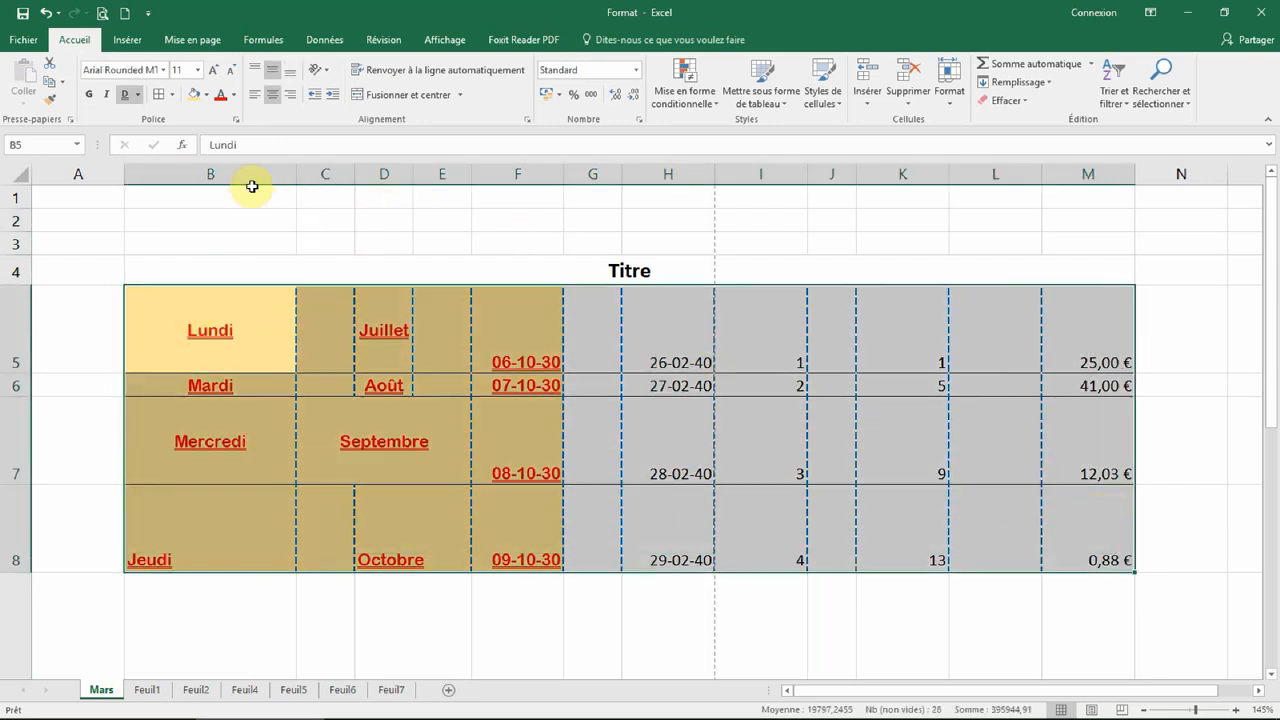
{"action": "left_click", "coordinate": [207, 97]}
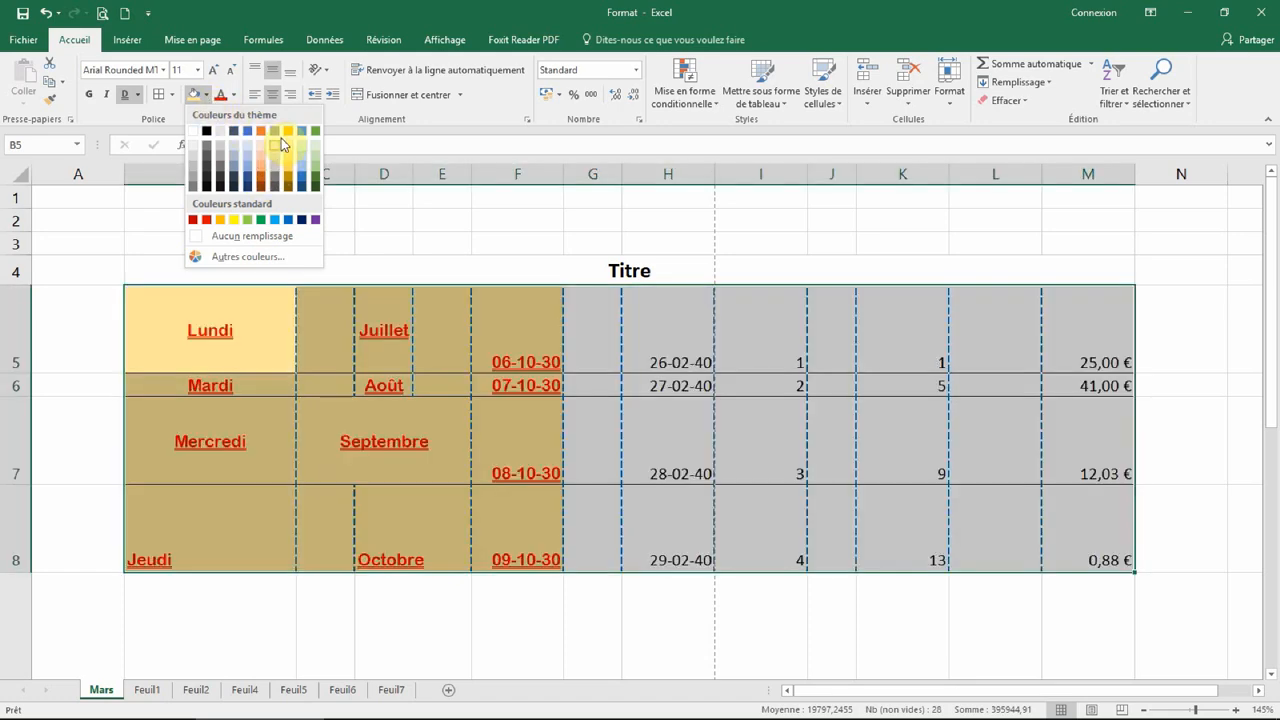
{"action": "left_click", "coordinate": [609, 229]}
{"action": "left_click", "coordinate": [705, 240]}
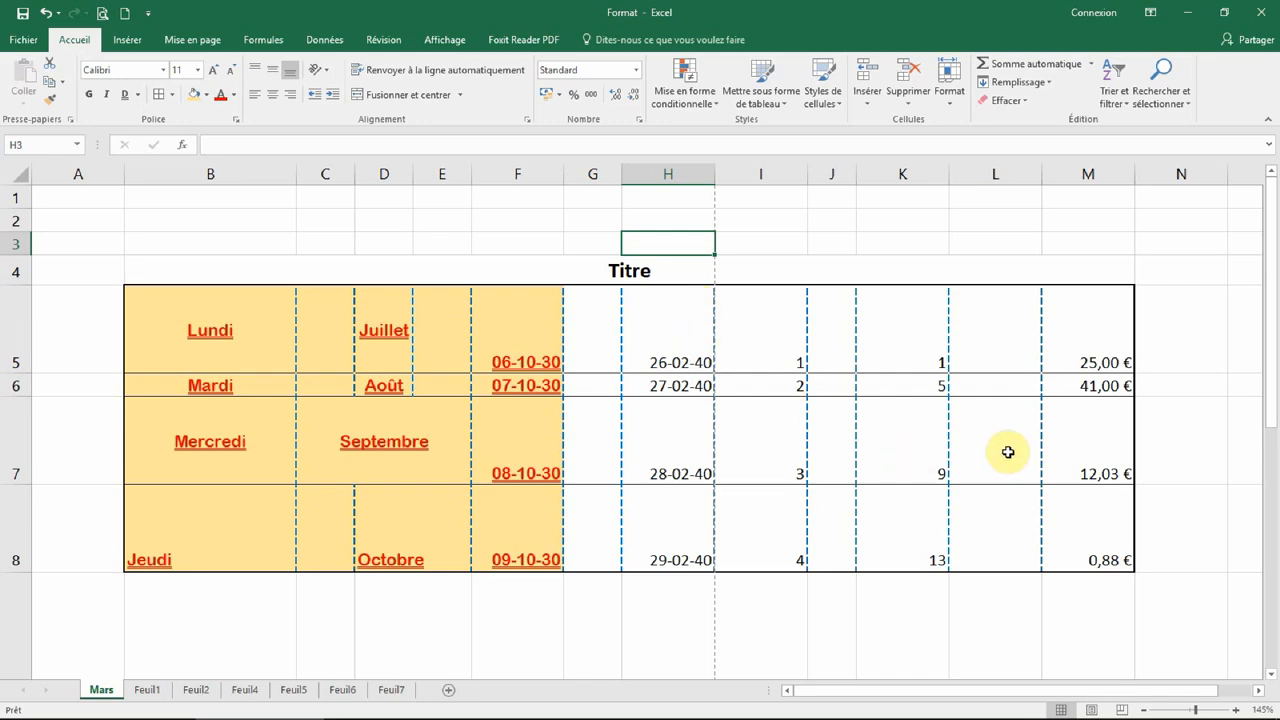
{"action": "scroll", "coordinate": [958, 483], "scroll_direction": "up", "scroll_amount": 3, "text": "ctrl"}
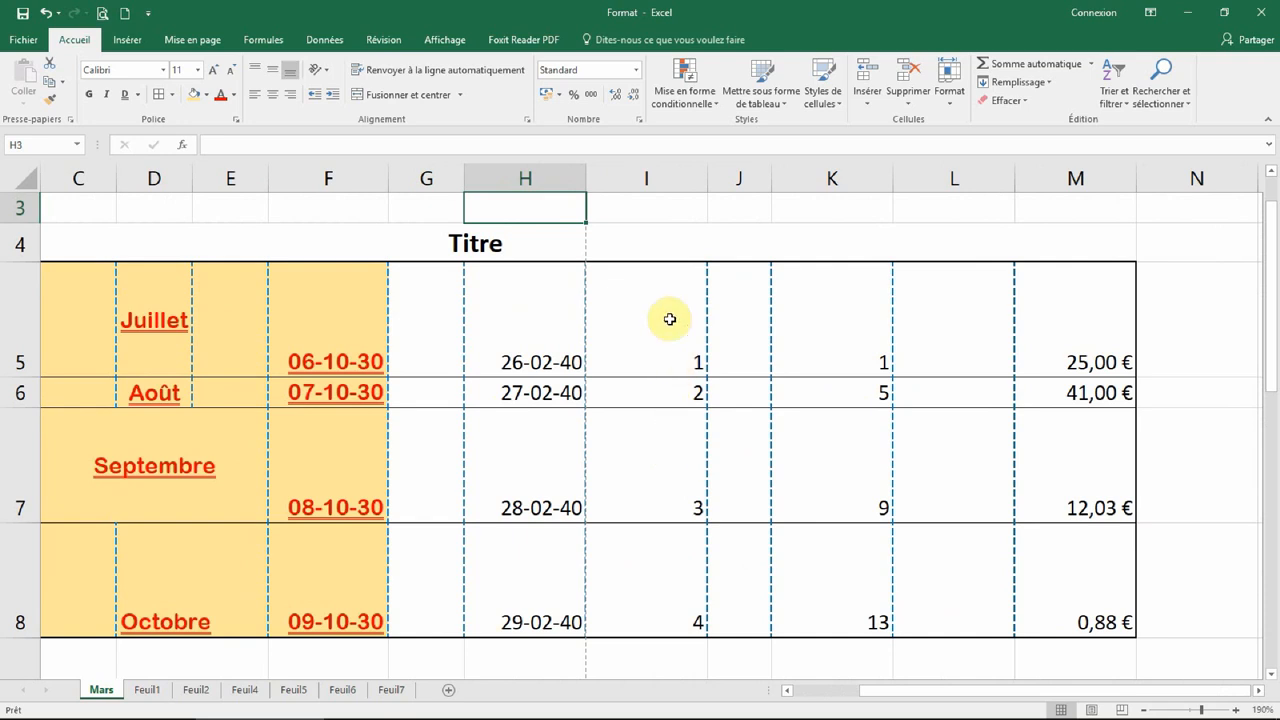
{"action": "left_click", "coordinate": [829, 341]}
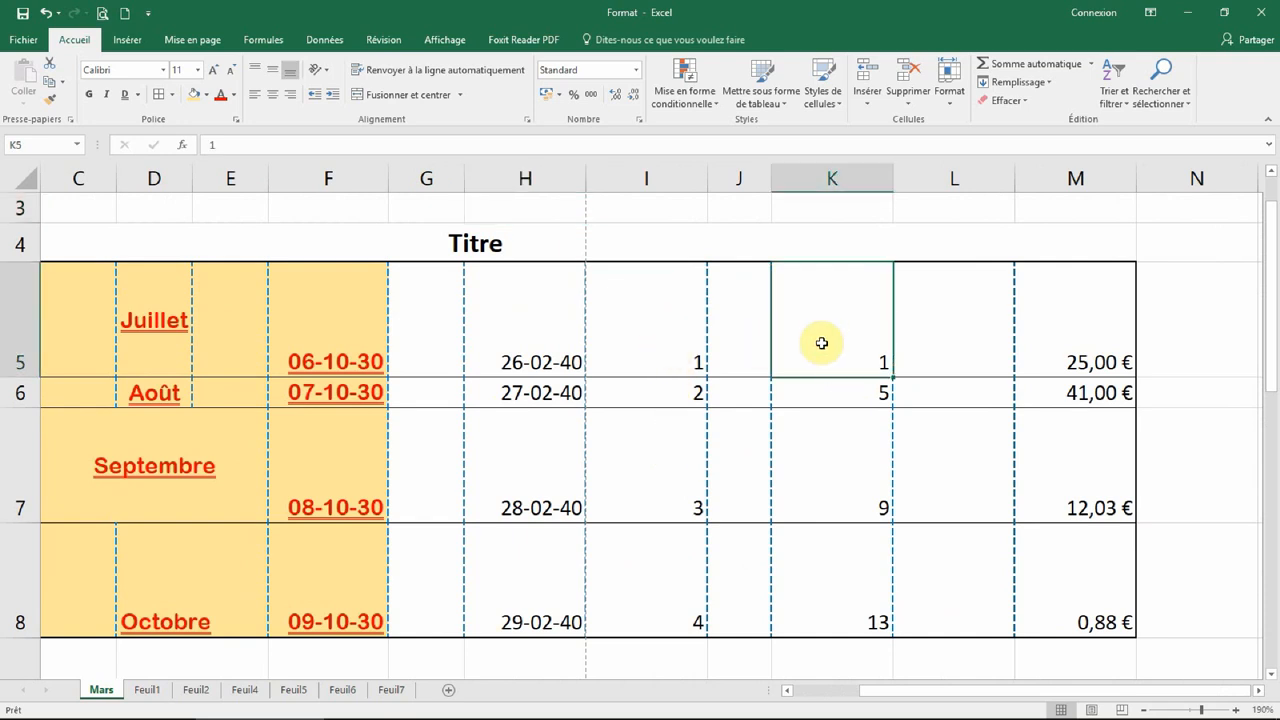
{"action": "left_click_drag", "start_coordinate": [828, 339], "coordinate": [837, 577]}
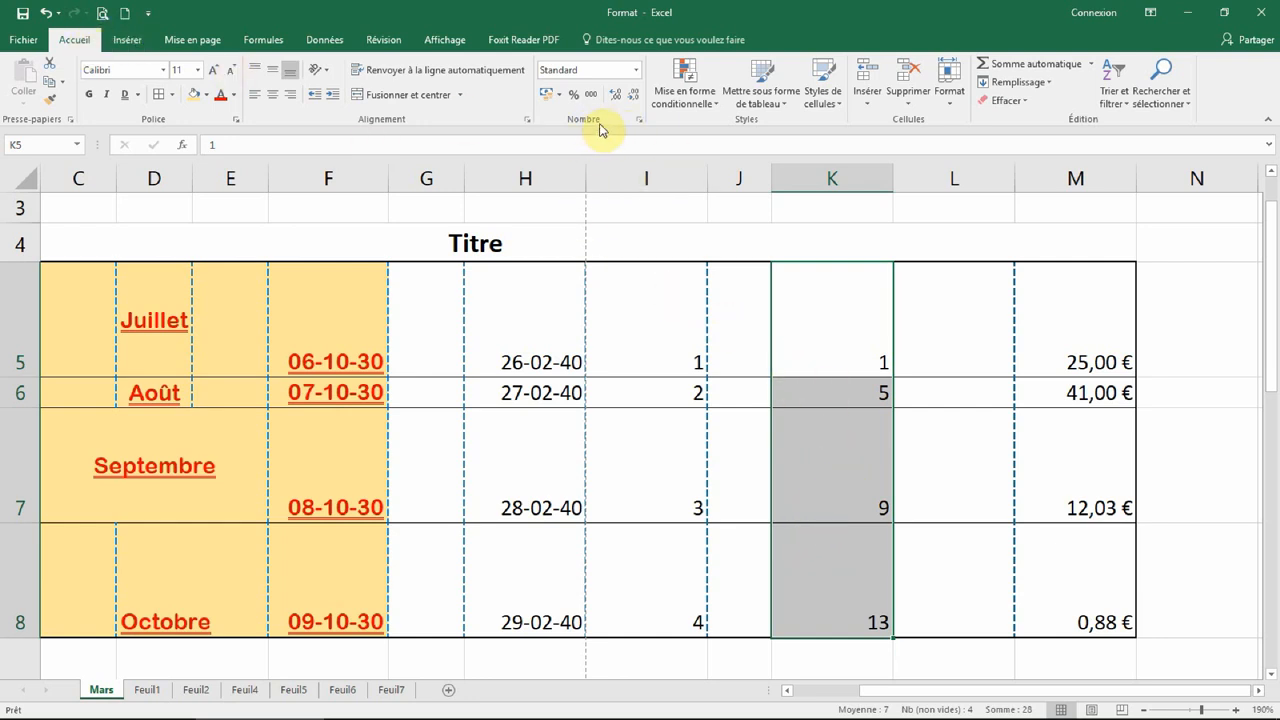
{"action": "left_click", "coordinate": [630, 73]}
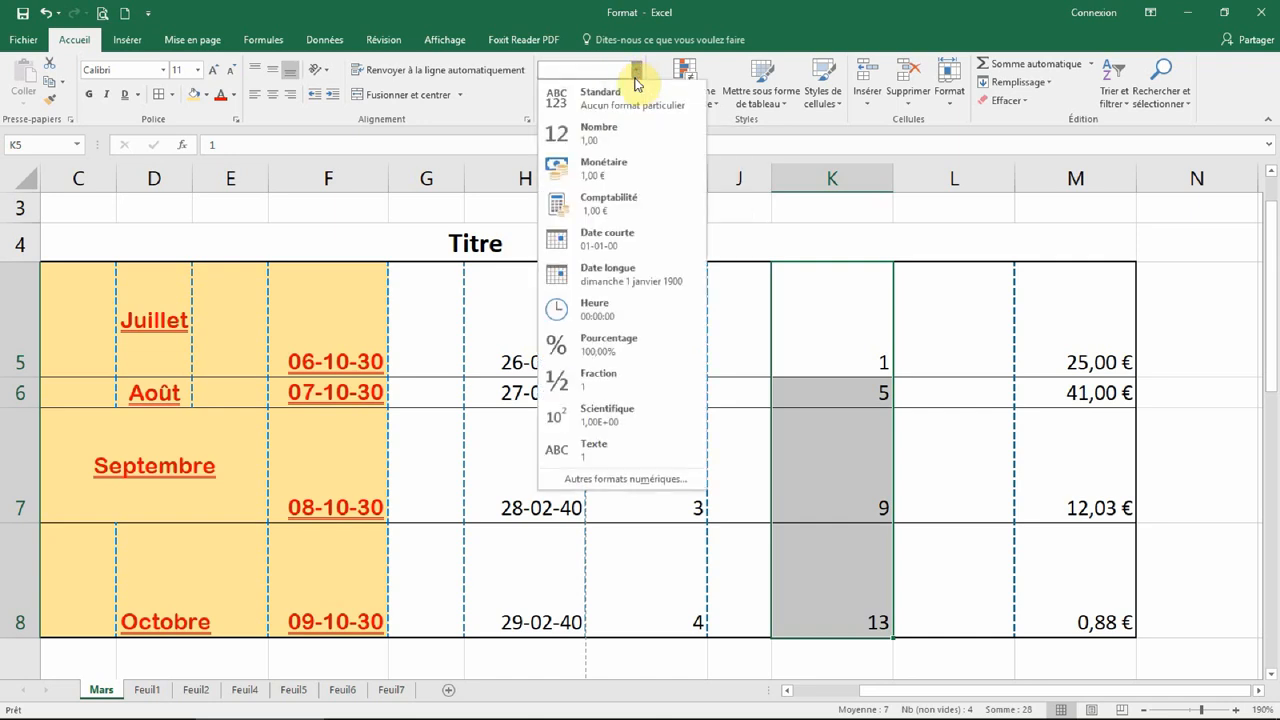
{"action": "left_click", "coordinate": [610, 140]}
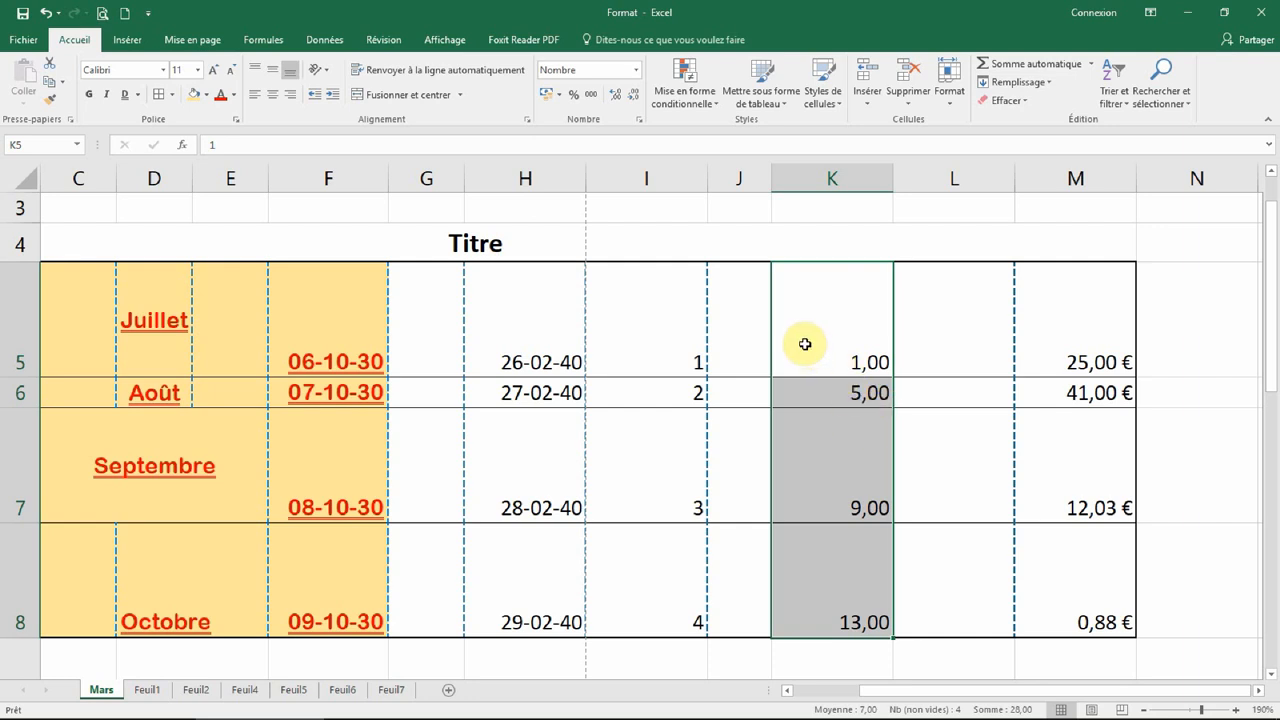
{"action": "left_click", "coordinate": [637, 70]}
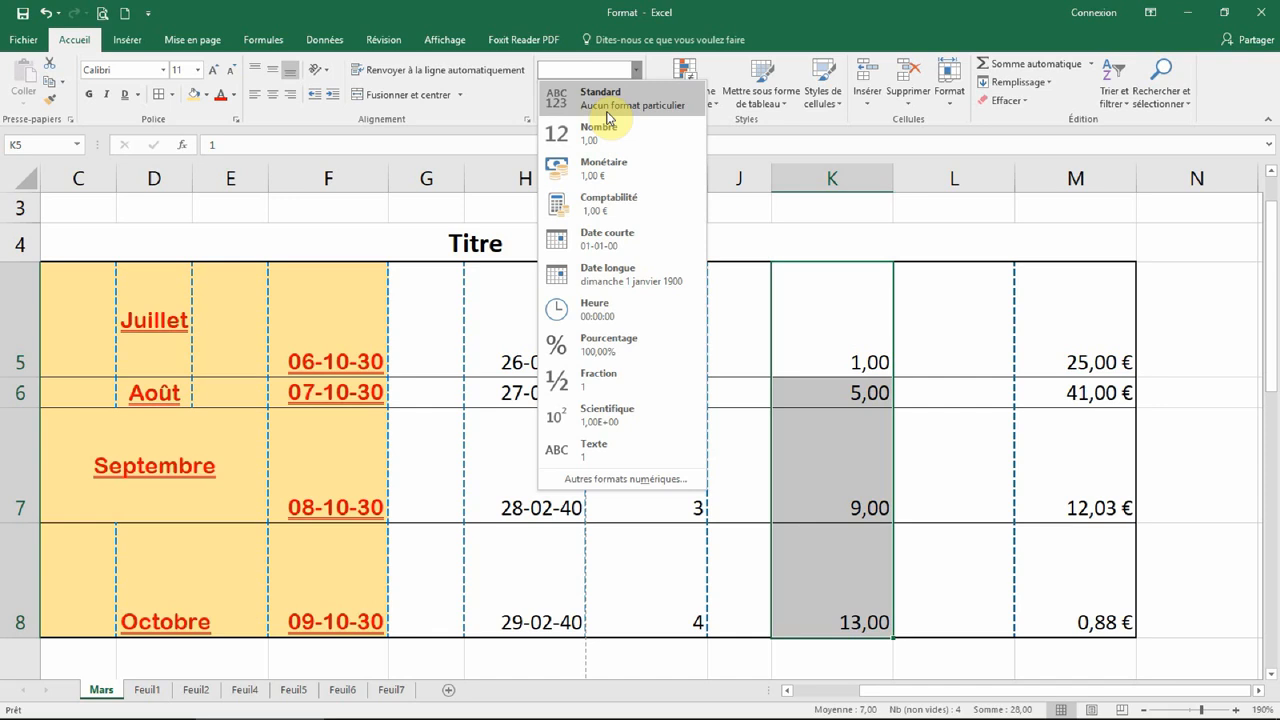
{"action": "left_click", "coordinate": [45, 13]}
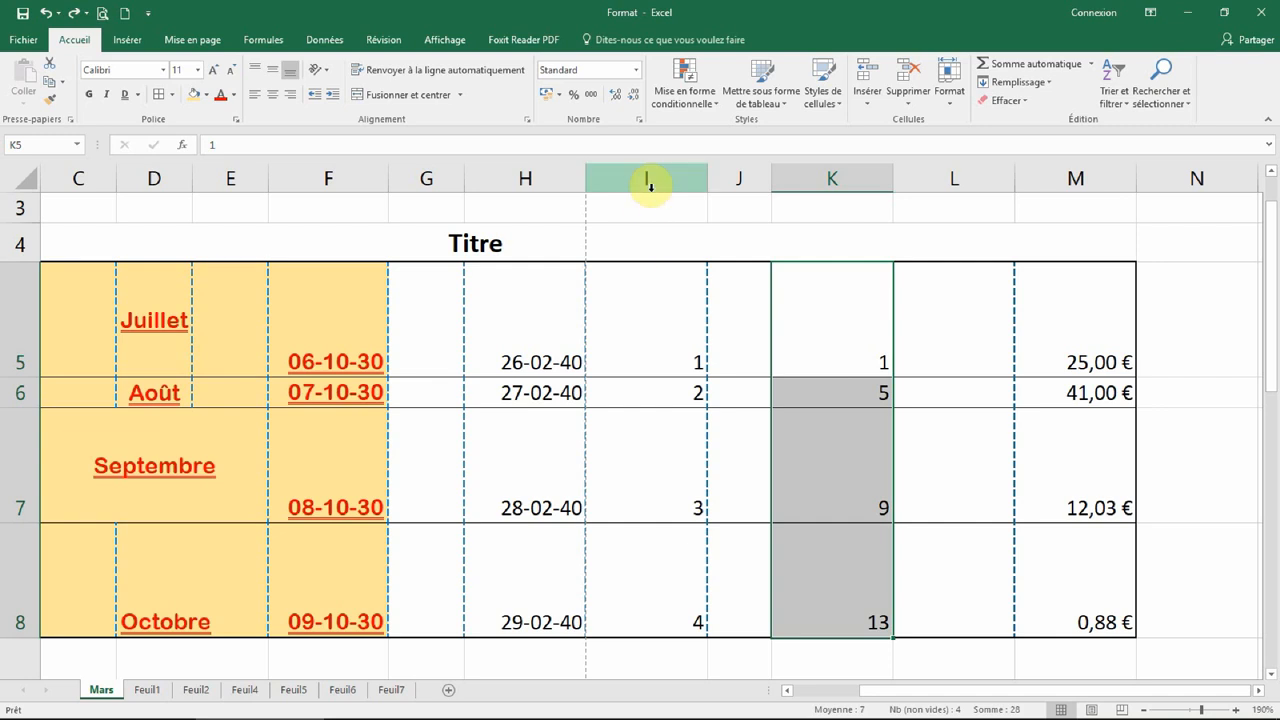
Step: Apply the Pourcentage format to K5:K8, showing 100,00%, 500,00%, 900,00% and 1300,00%
{"action": "left_click", "coordinate": [635, 70]}
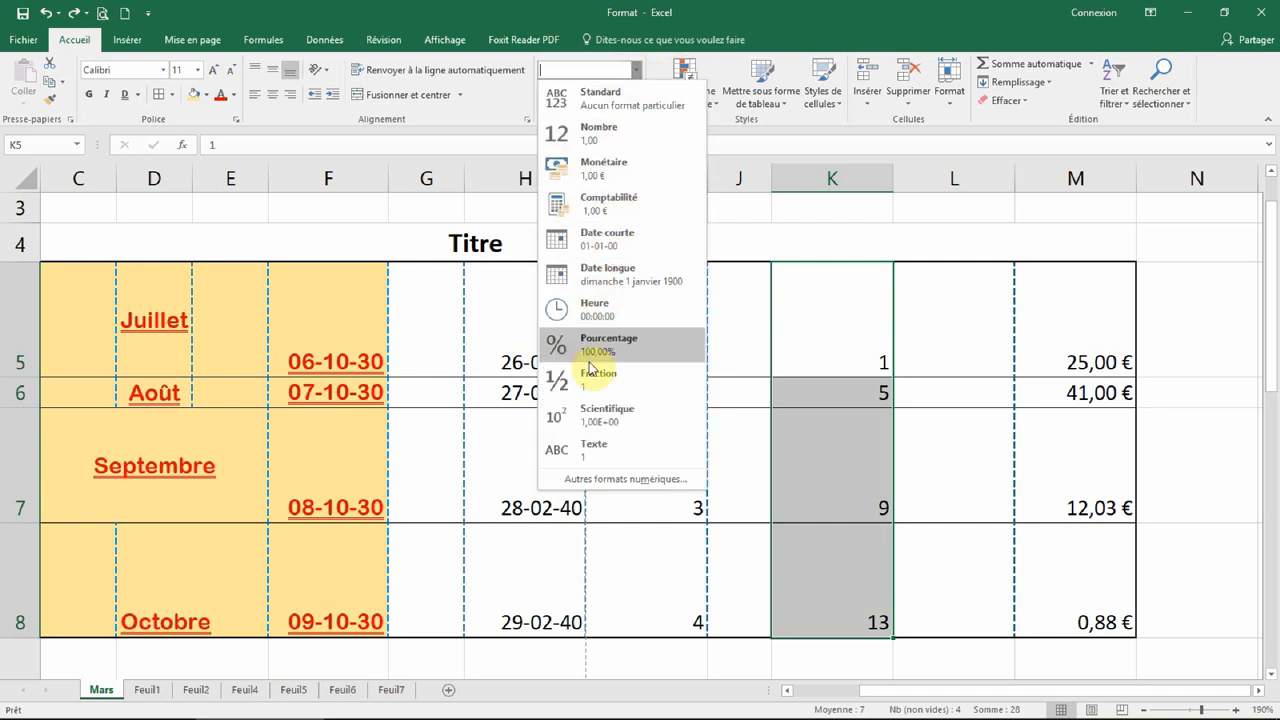
{"action": "left_click", "coordinate": [604, 355]}
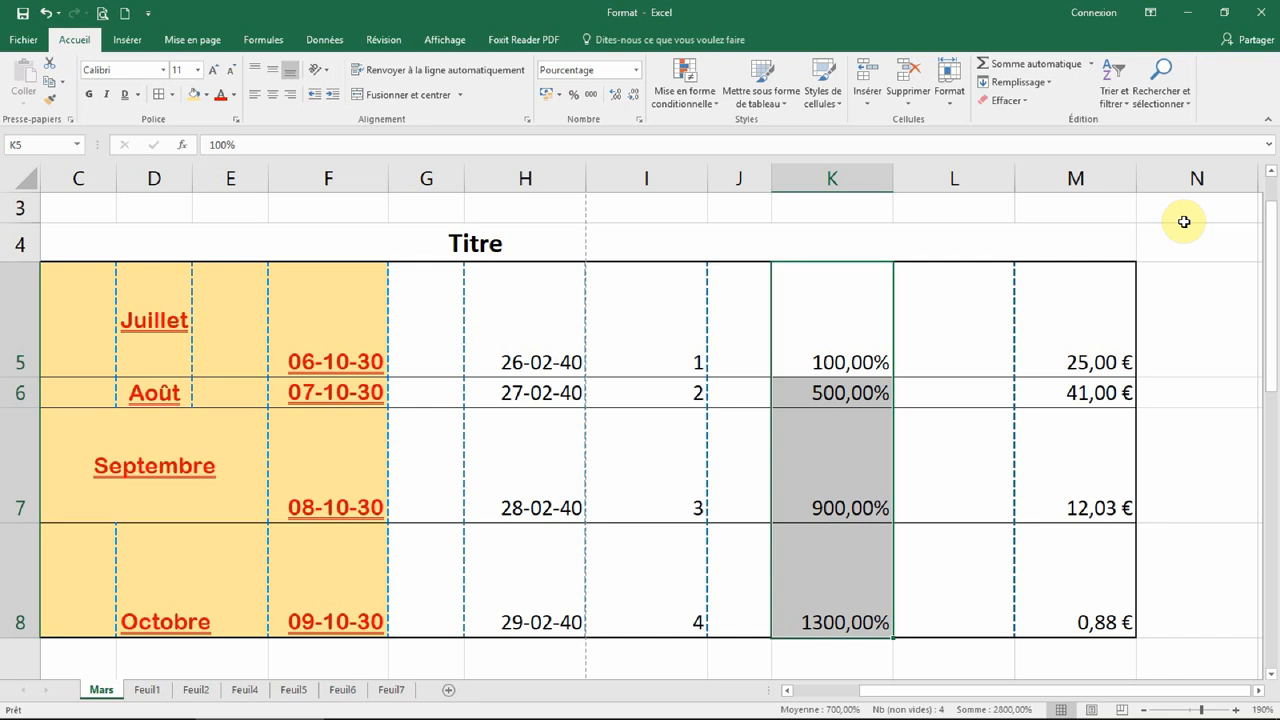
{"action": "left_click", "coordinate": [826, 329]}
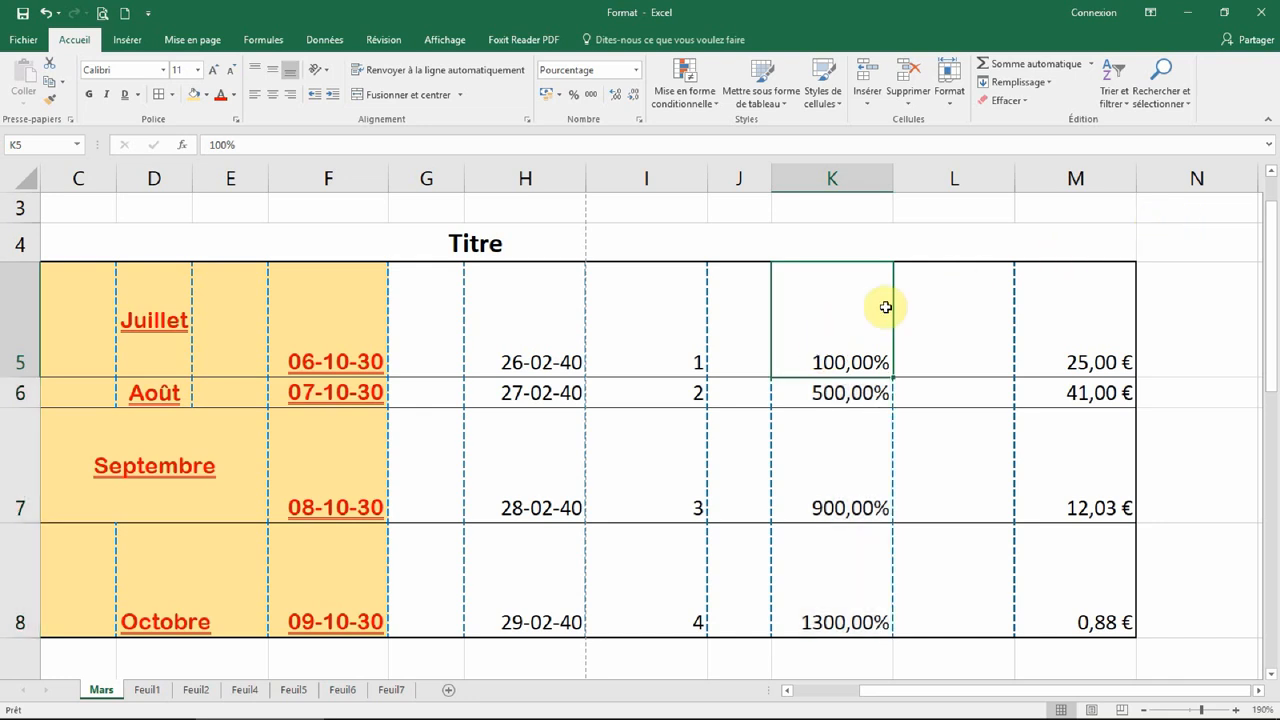
Step: Undo the percentage format on K5:K8 and enter 0,59 in K5
{"action": "left_click", "coordinate": [47, 16]}
{"action": "left_click", "coordinate": [810, 320]}
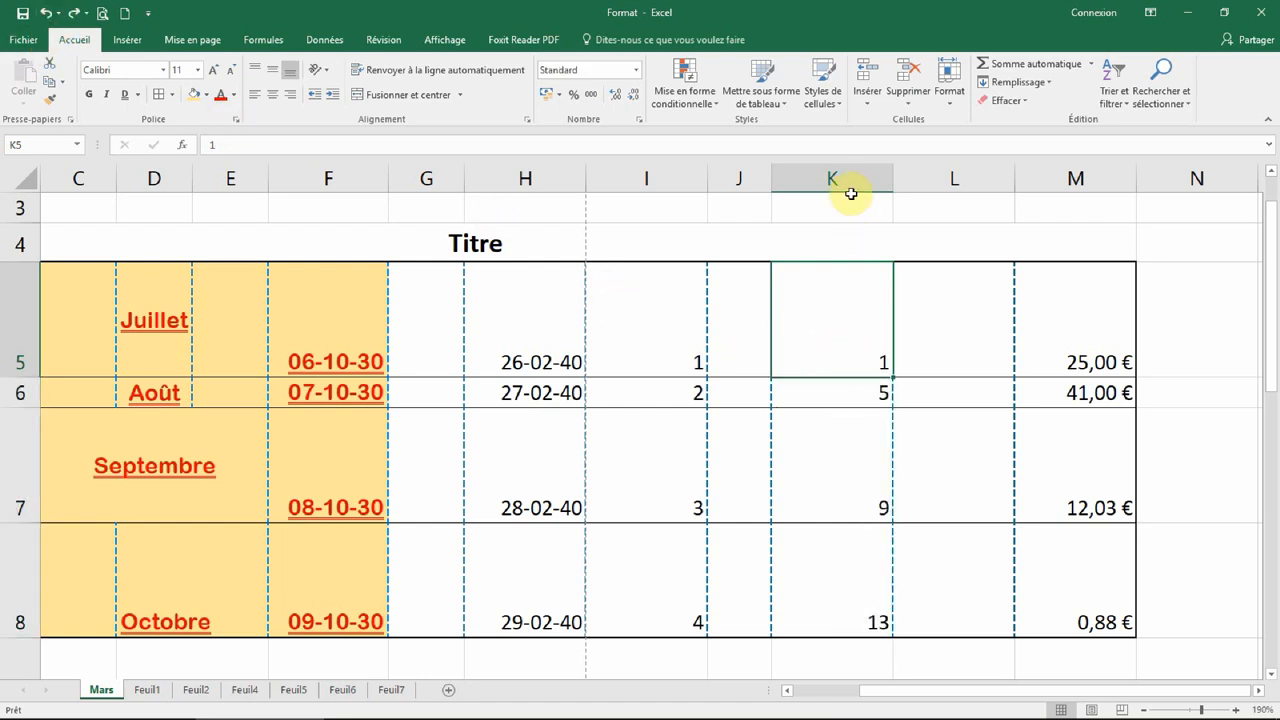
{"action": "type", "text": "0"}
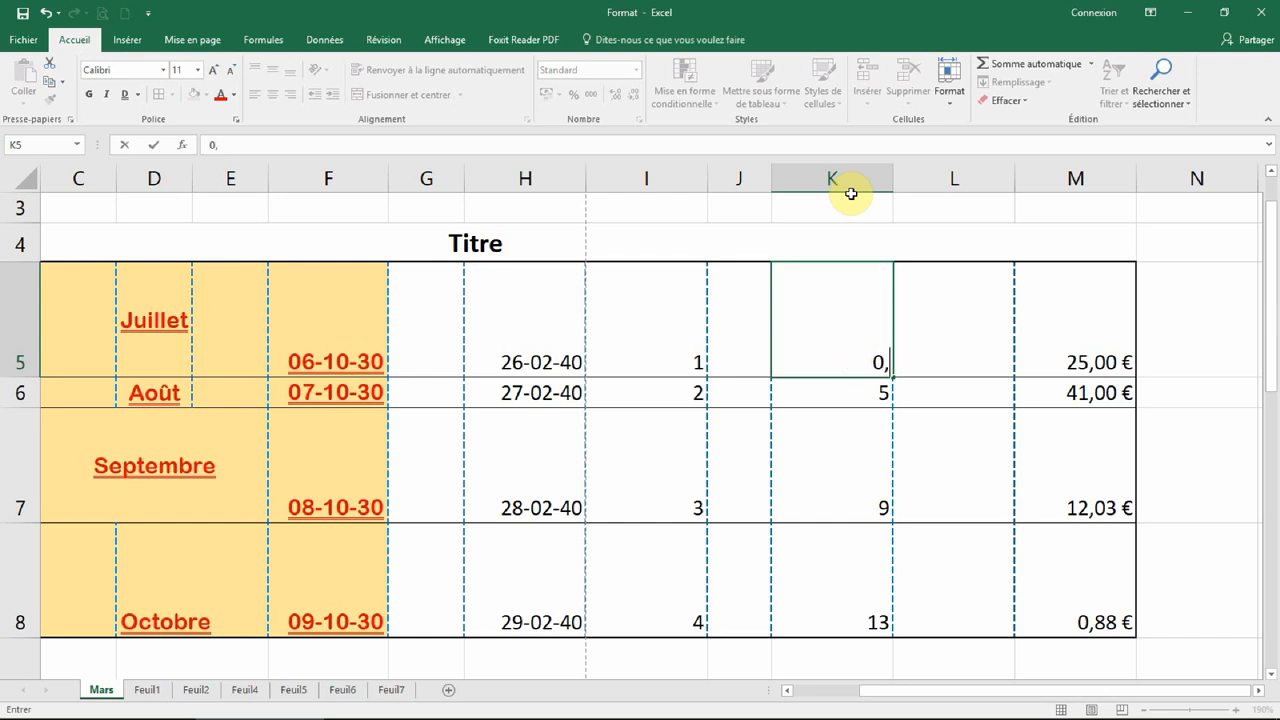
{"action": "type", "text": ",59"}
{"action": "key", "text": "Return"}
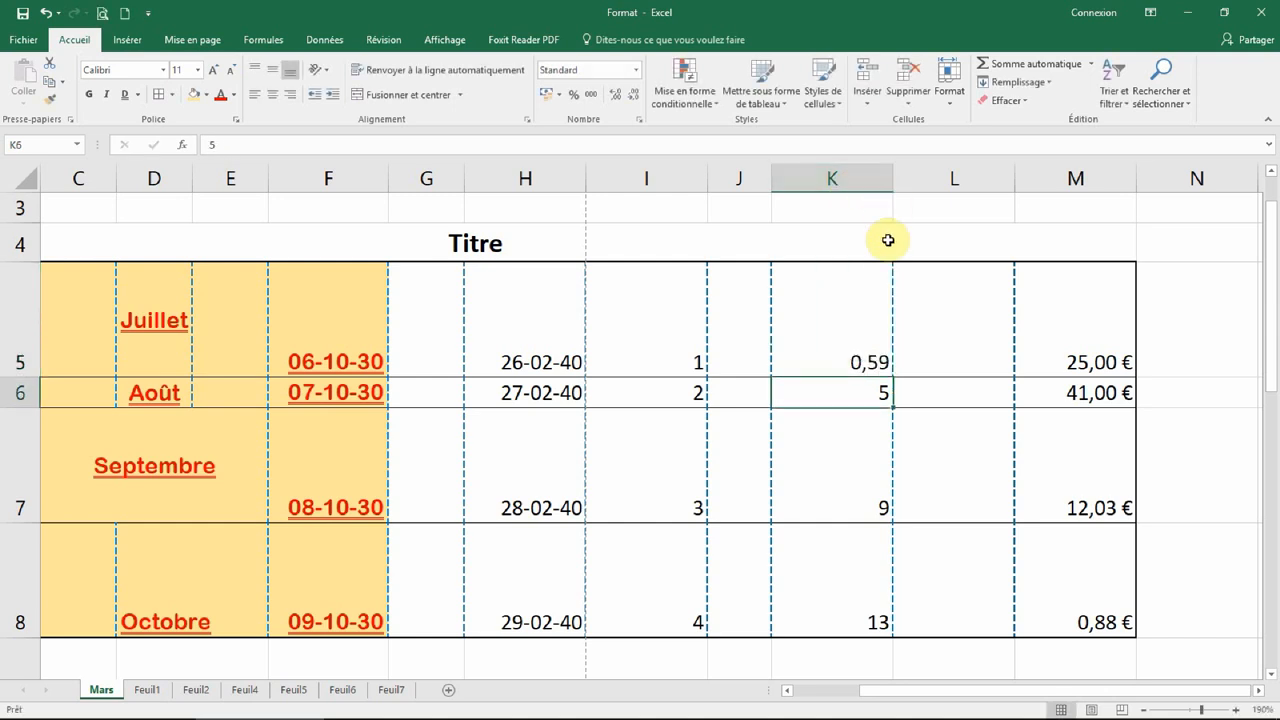
Step: Display K5 as 59% using Percent Style
{"action": "left_click", "coordinate": [848, 316]}
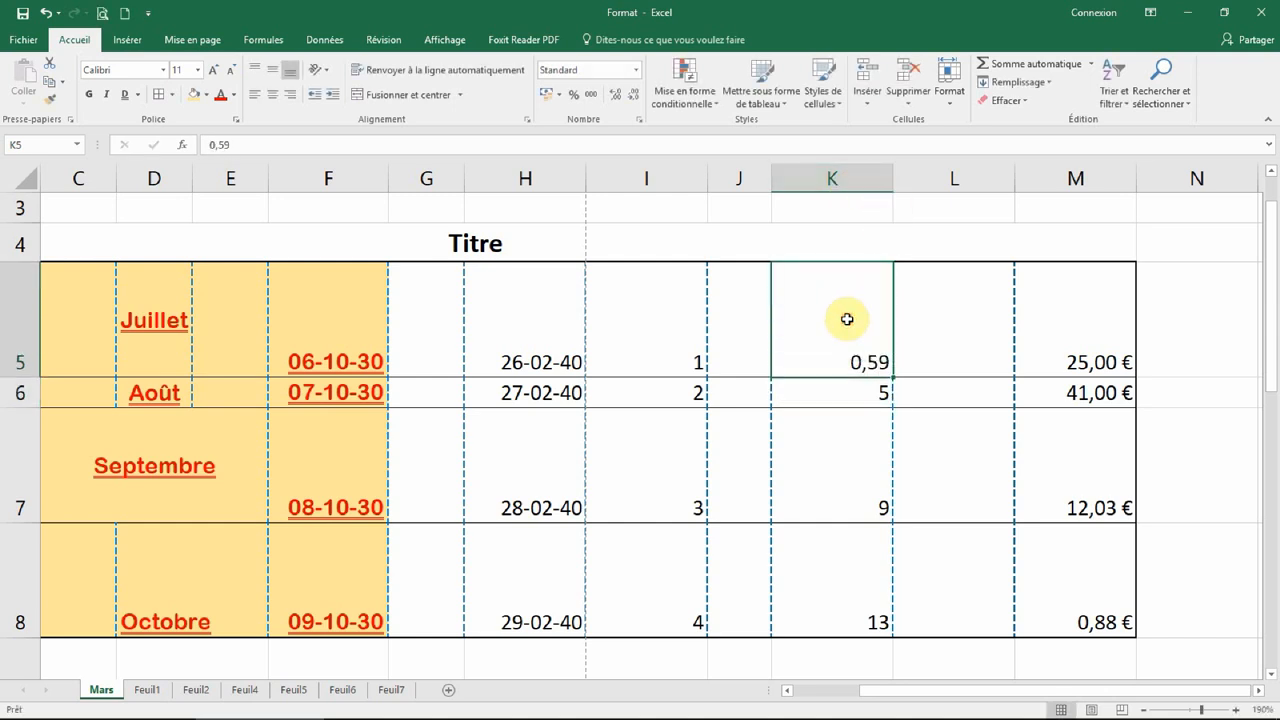
{"action": "left_click", "coordinate": [575, 96]}
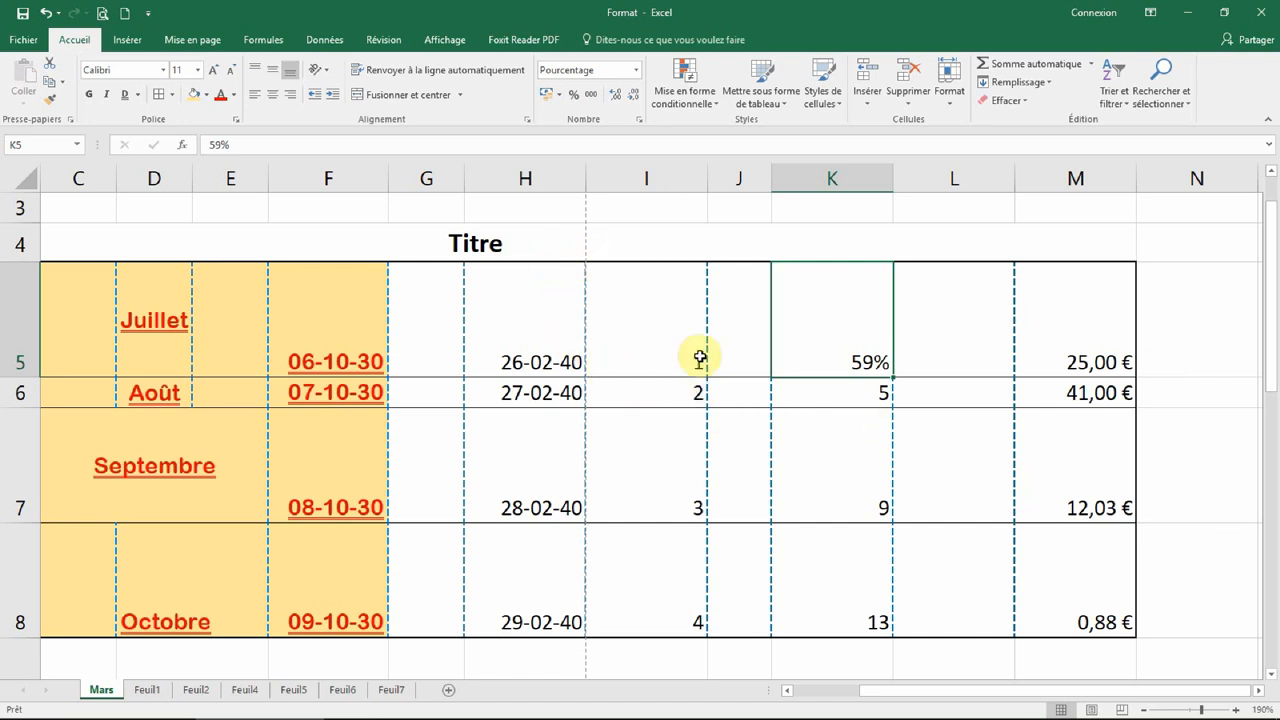
{"action": "left_click_drag", "start_coordinate": [975, 291], "coordinate": [954, 581]}
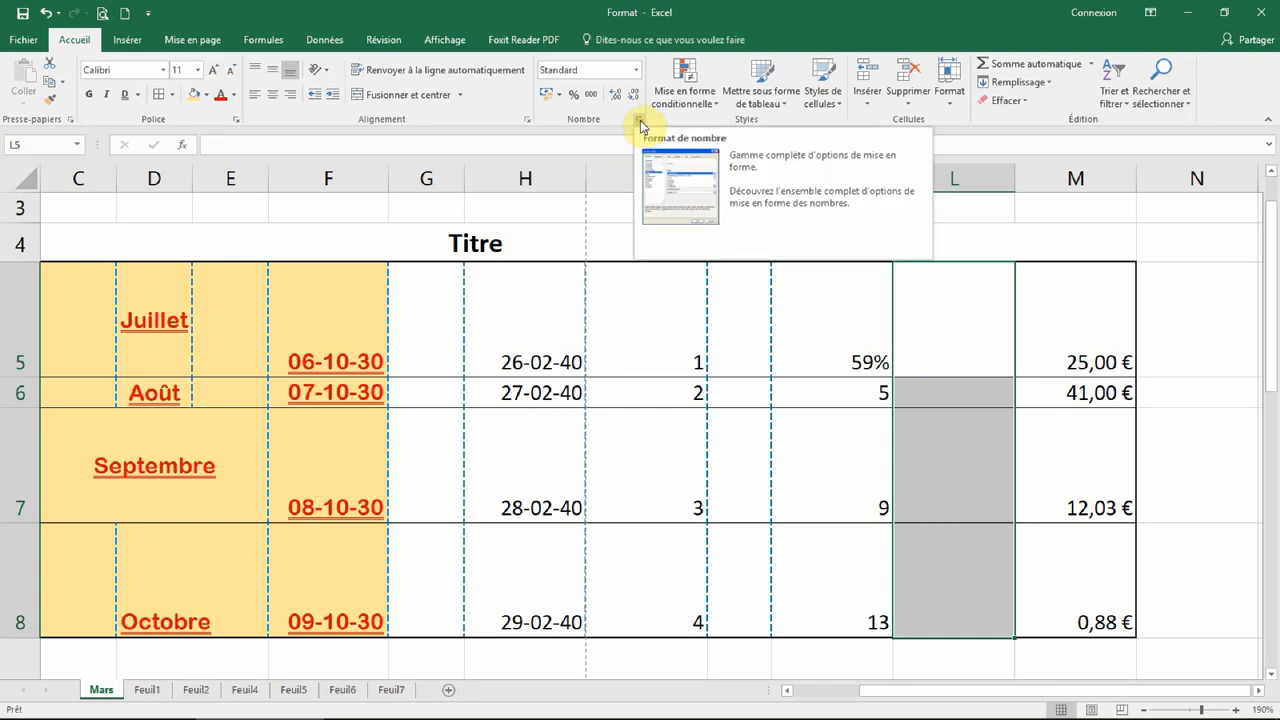
Step: Open Format de cellule for L5:L8 and browse the Nombre and Monétaire (€) categories
{"action": "right_click", "coordinate": [951, 455]}
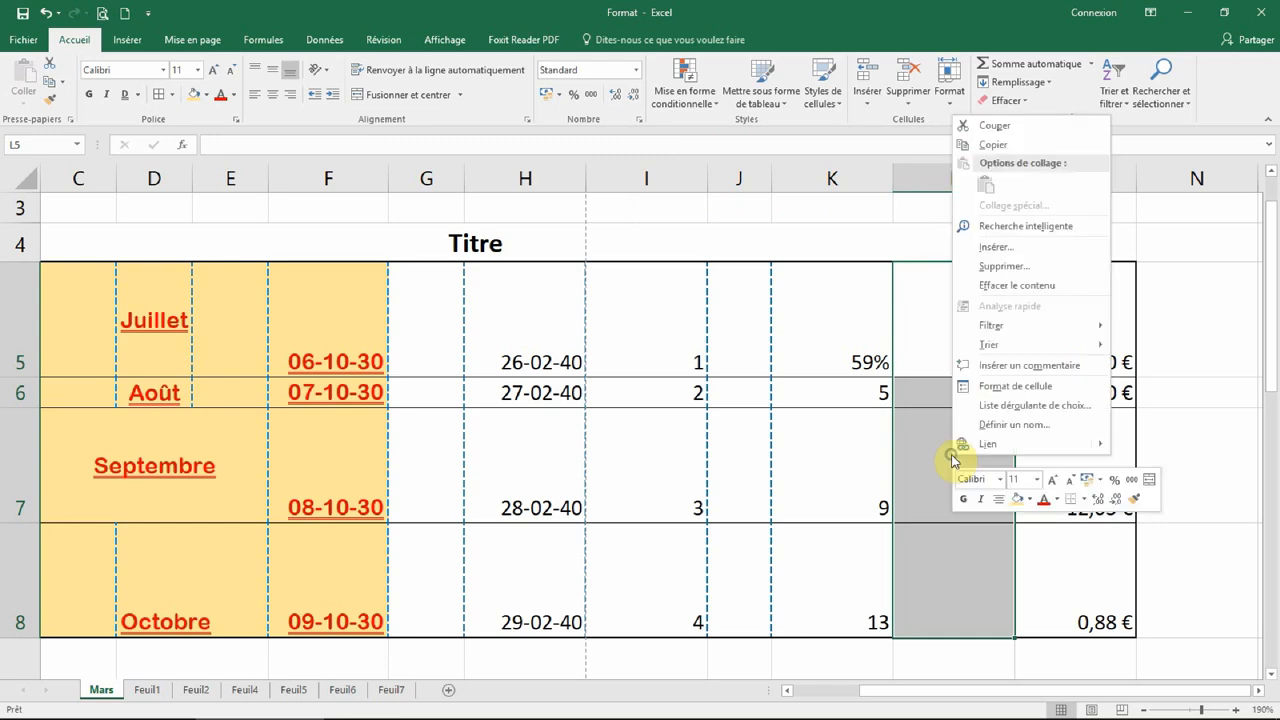
{"action": "left_click", "coordinate": [1014, 388]}
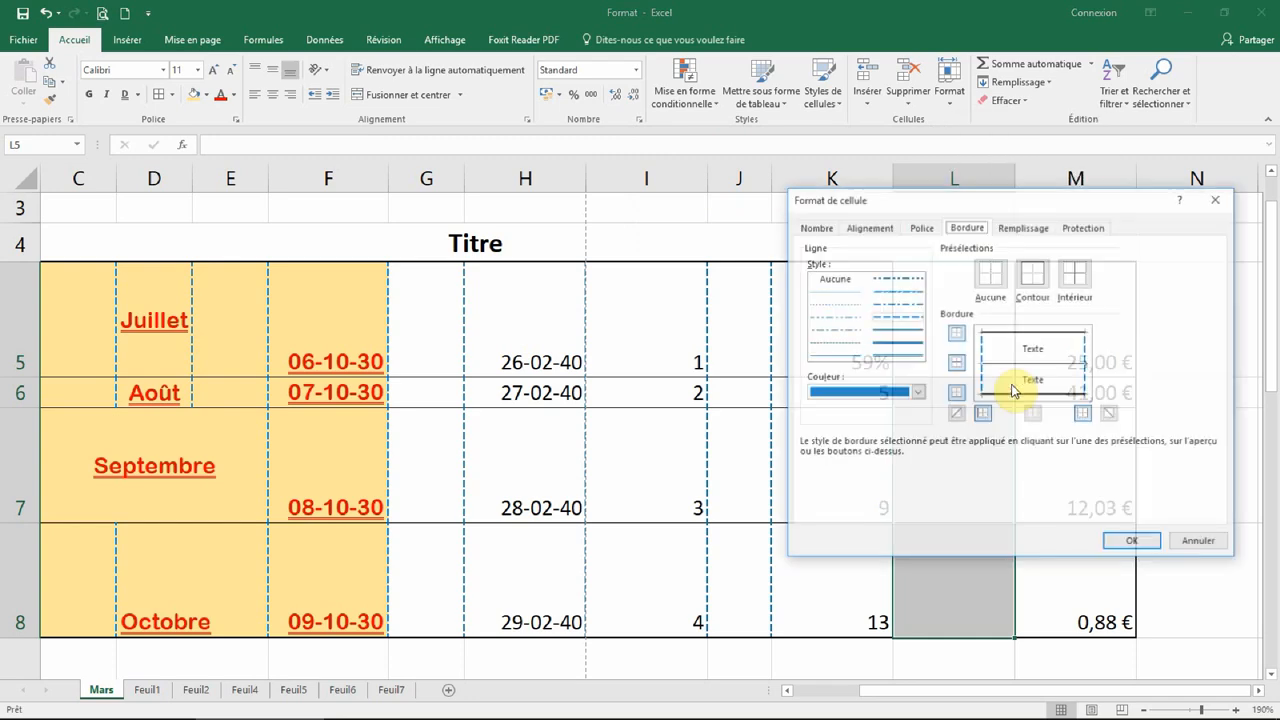
{"action": "left_click_drag", "start_coordinate": [951, 194], "coordinate": [446, 160]}
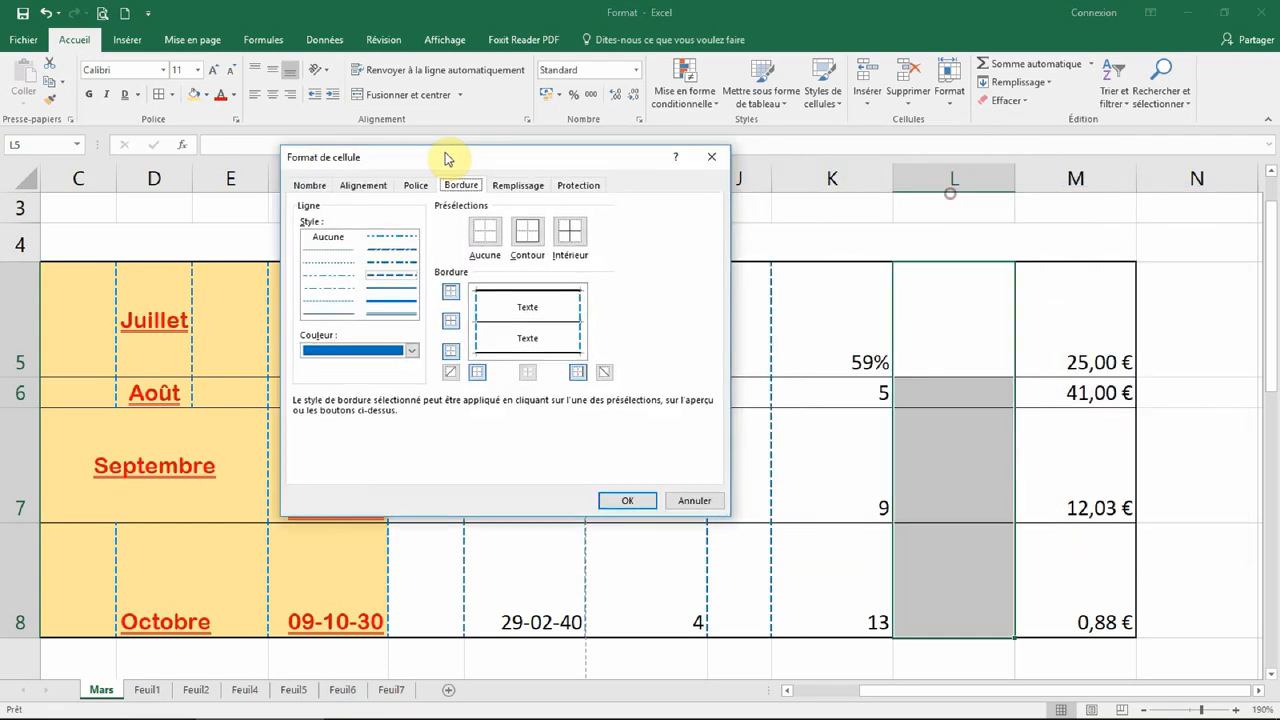
{"action": "left_click", "coordinate": [324, 187]}
{"action": "left_click_drag", "start_coordinate": [394, 149], "coordinate": [245, 103]}
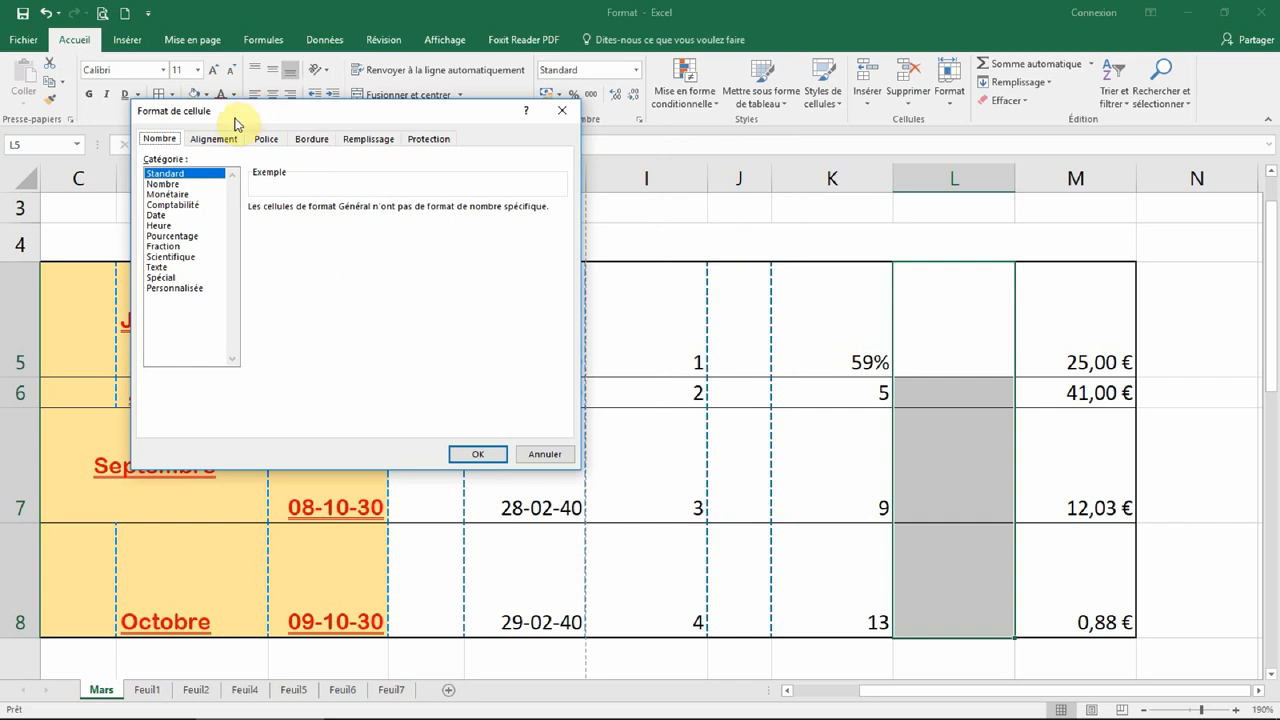
{"action": "left_click", "coordinate": [175, 185]}
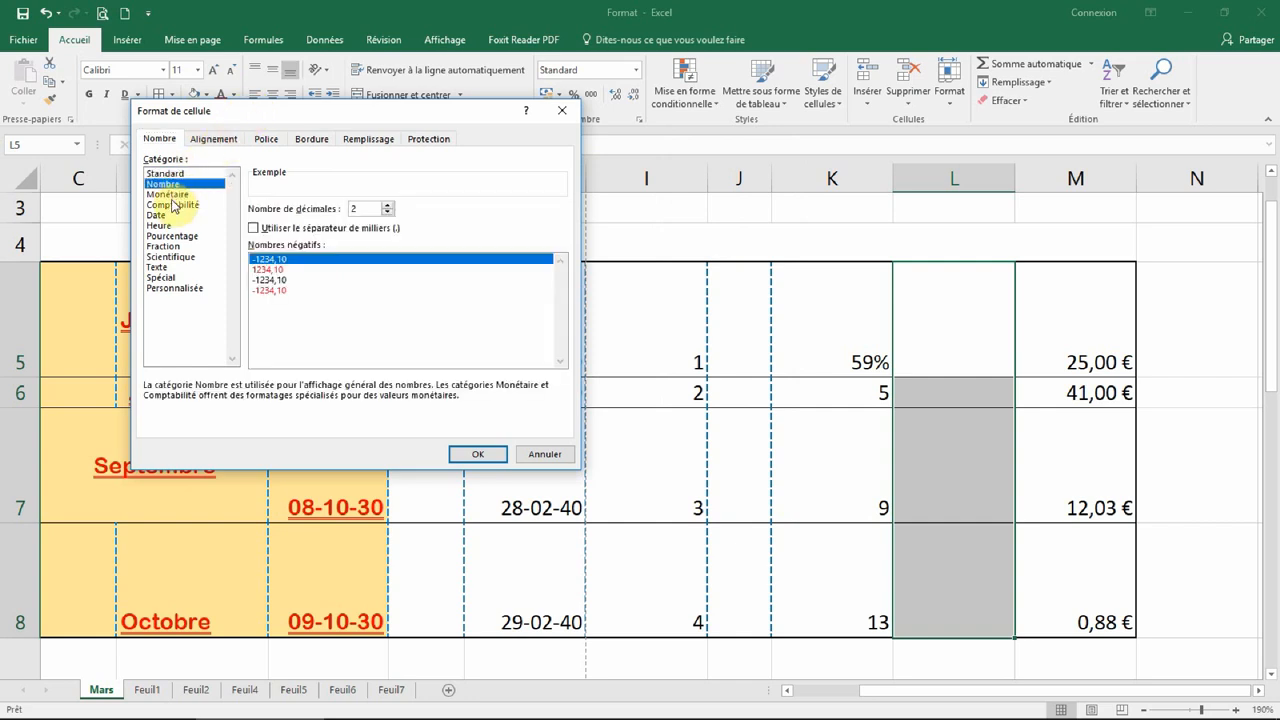
{"action": "left_click", "coordinate": [171, 195]}
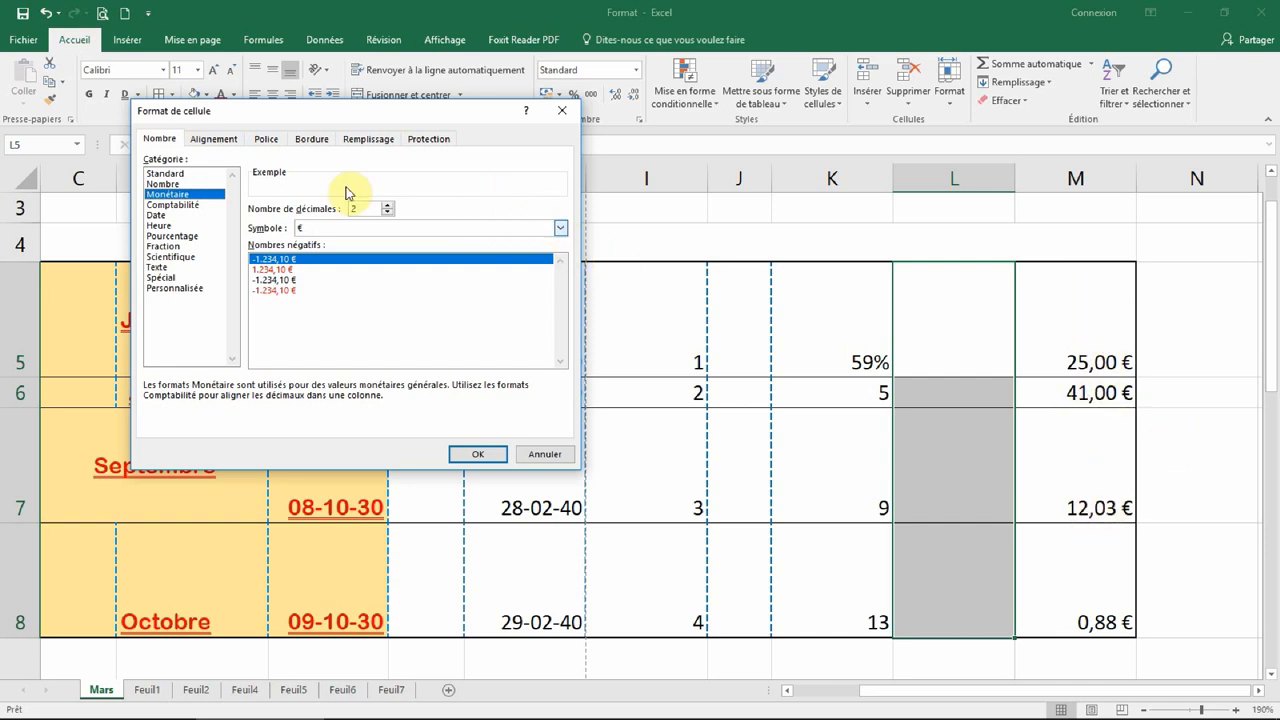
{"action": "left_click", "coordinate": [340, 228]}
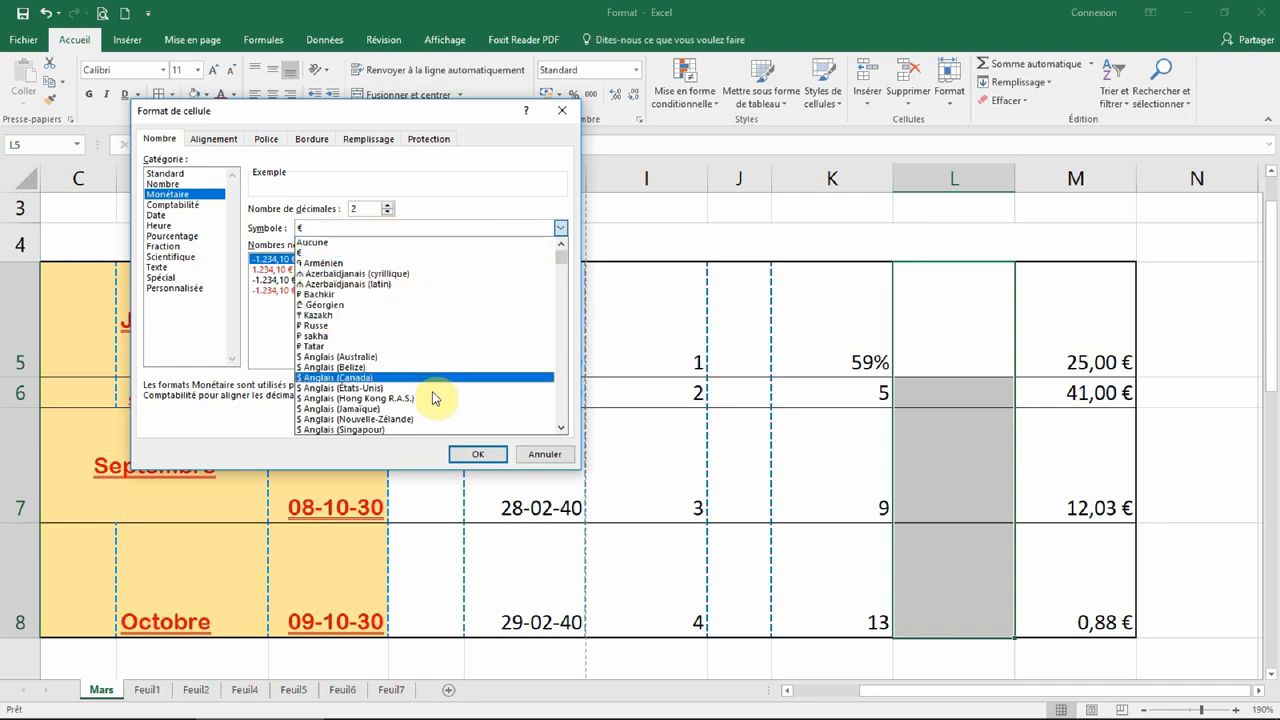
{"action": "left_click", "coordinate": [498, 185]}
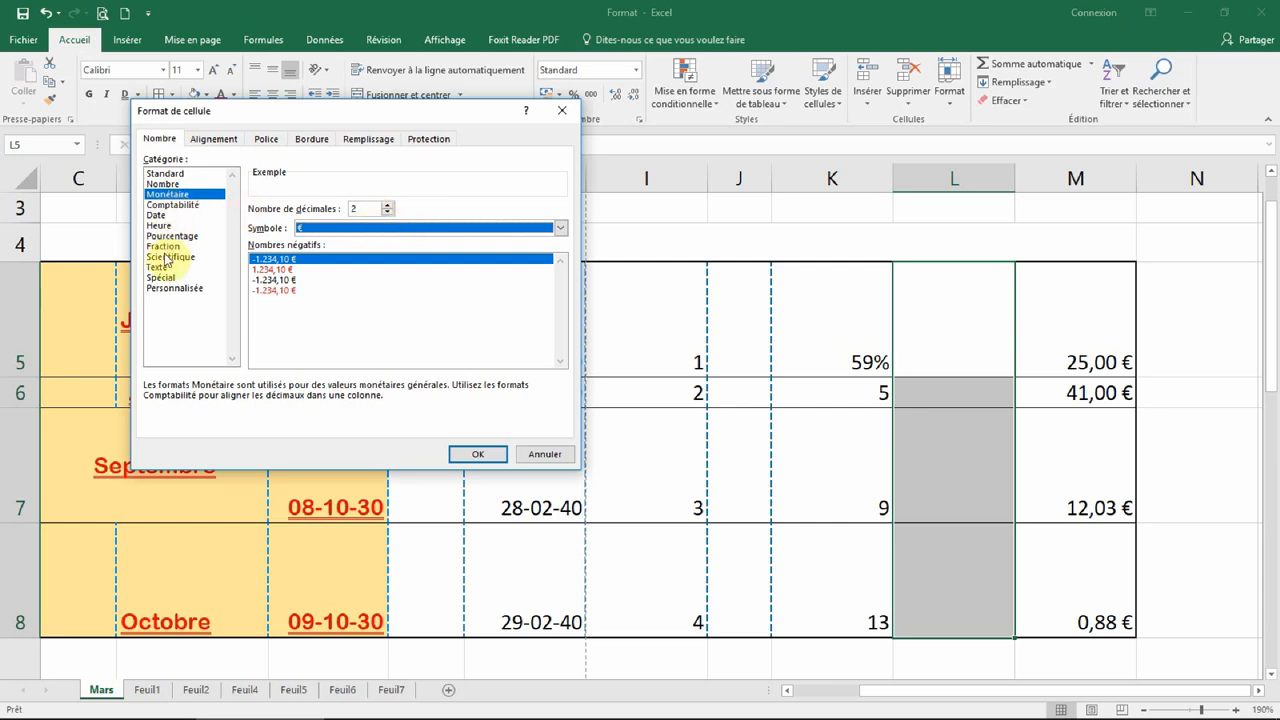
Step: Apply the long Date format *mercredi 14 mars 2012 to L5:L8
{"action": "left_click", "coordinate": [157, 215]}
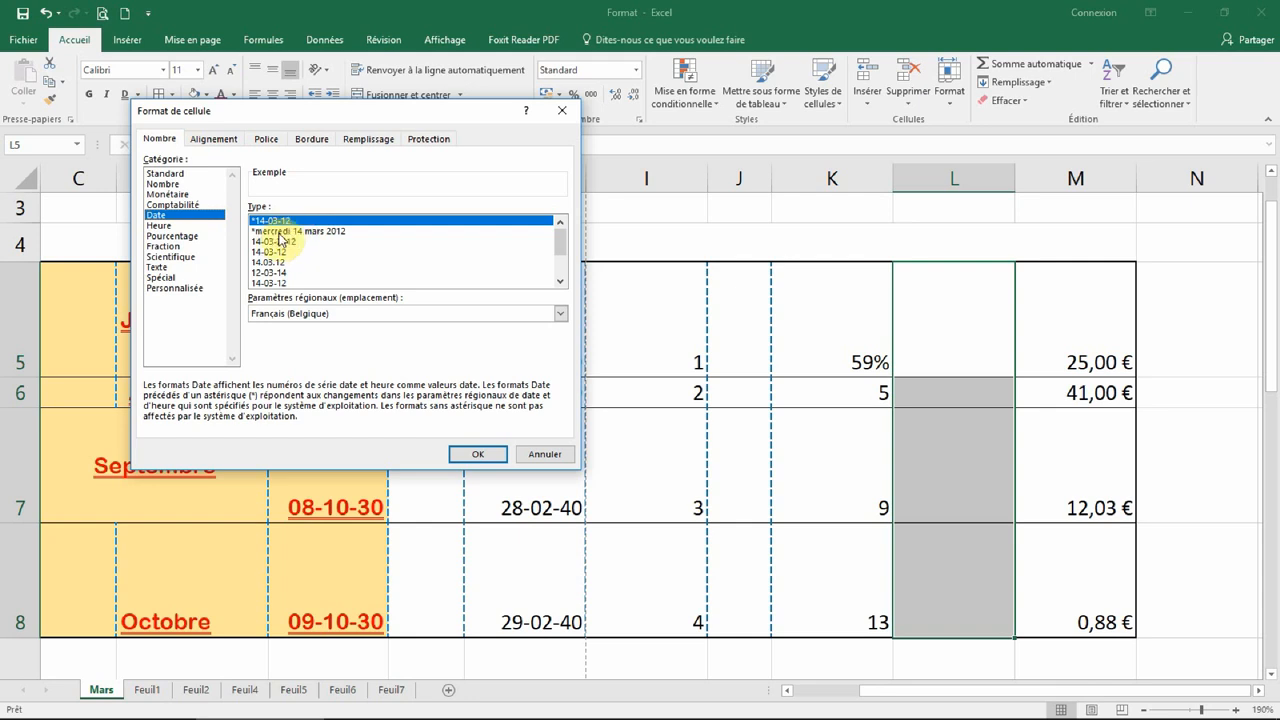
{"action": "left_click", "coordinate": [321, 232]}
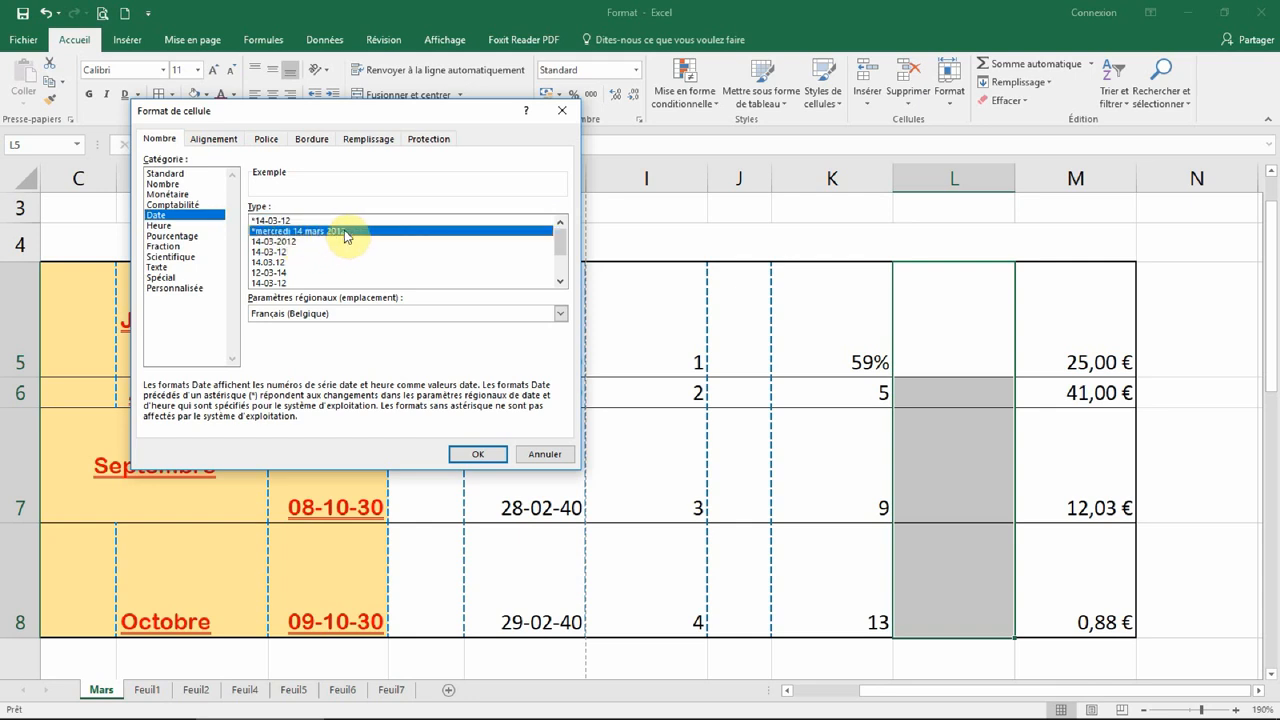
{"action": "left_click", "coordinate": [482, 455]}
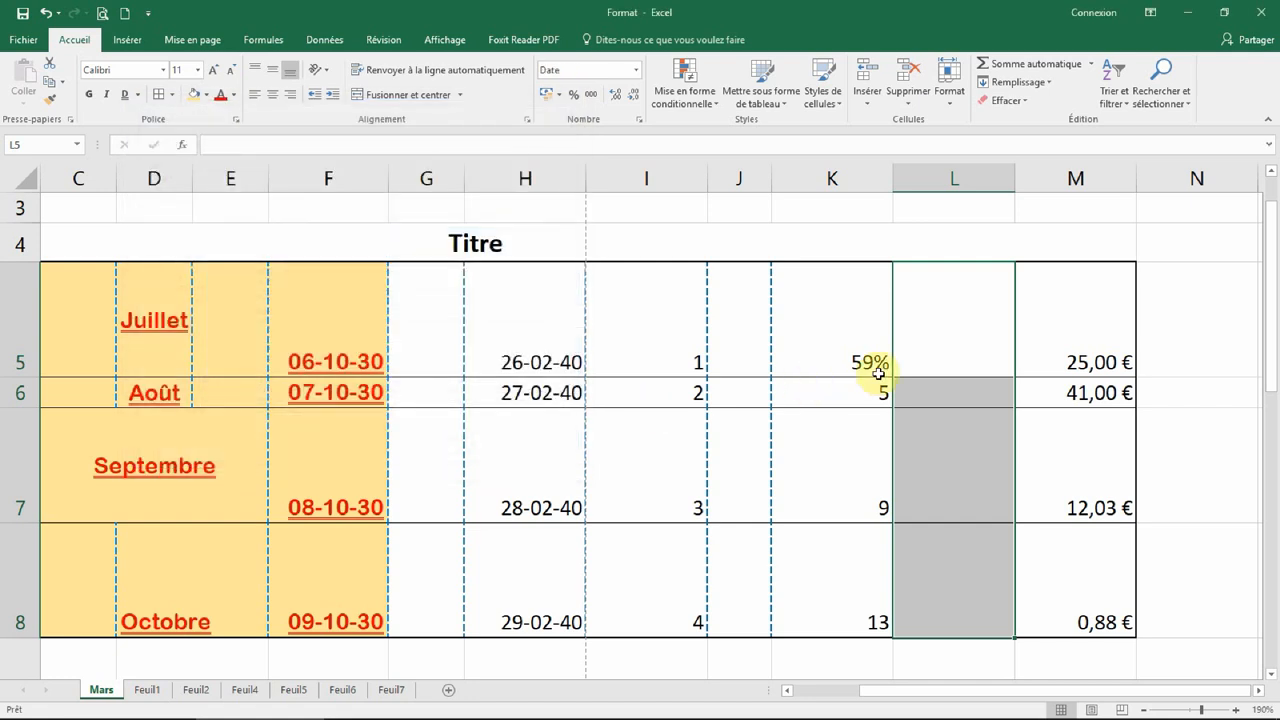
Step: Enter the date in L5 so it displays as lundi 14 janvier 2019
{"action": "left_click", "coordinate": [940, 340]}
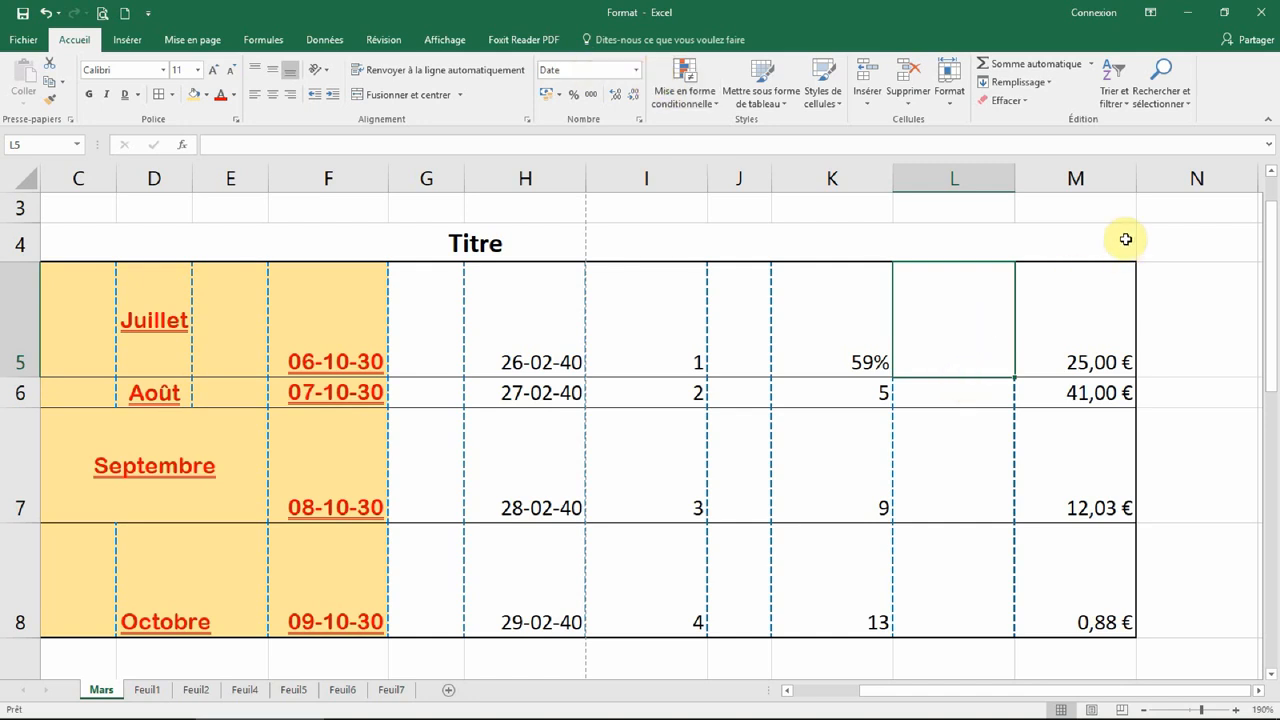
{"action": "type", "text": "14/01/2019"}
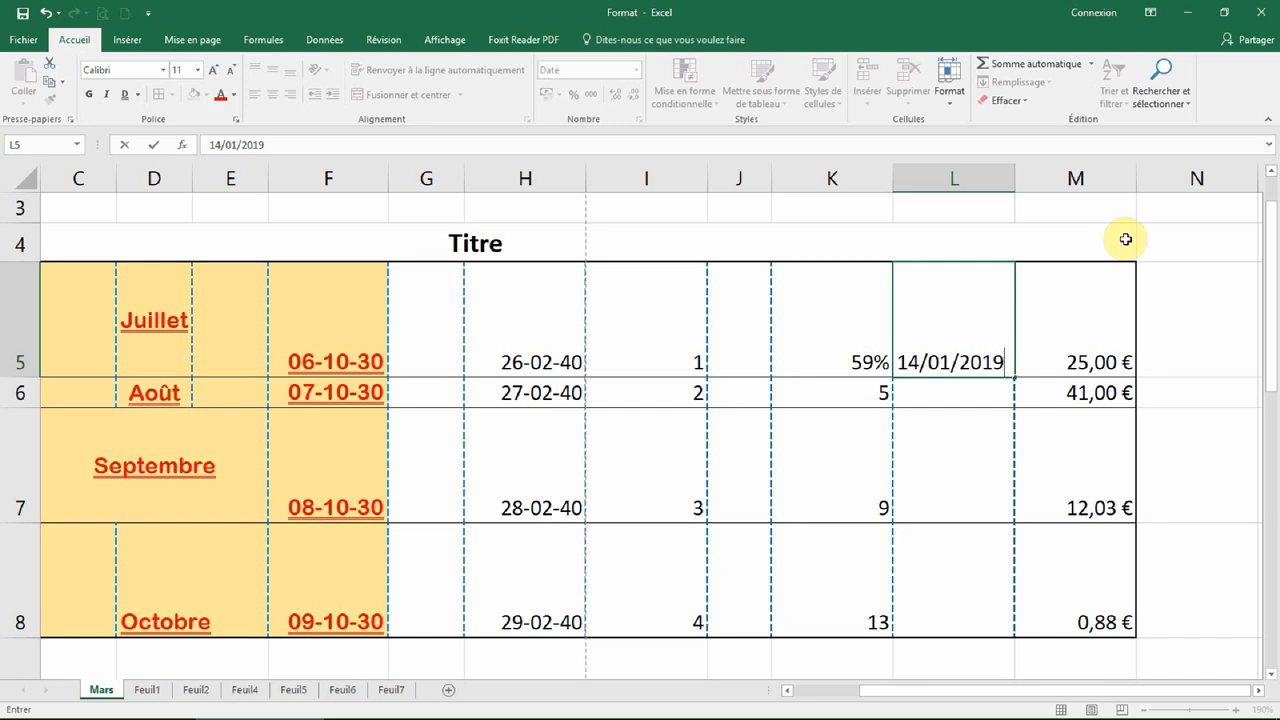
{"action": "key", "text": "Return"}
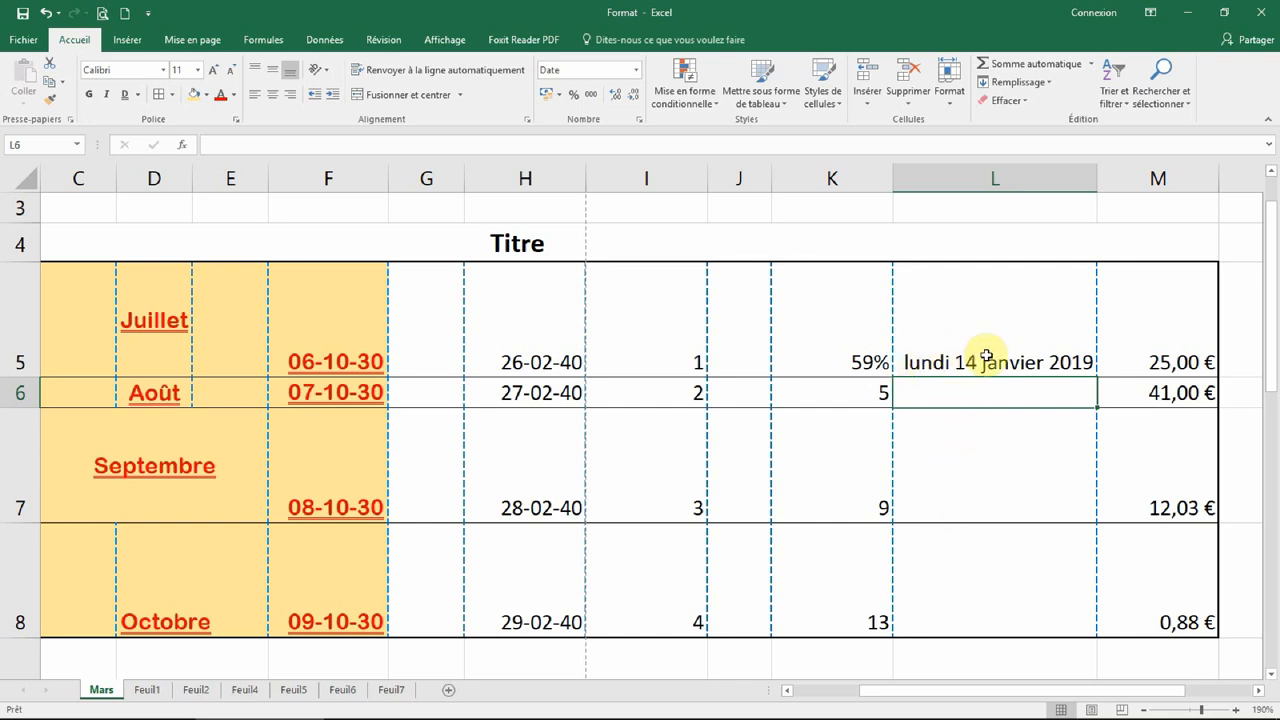
{"action": "left_click", "coordinate": [1037, 508]}
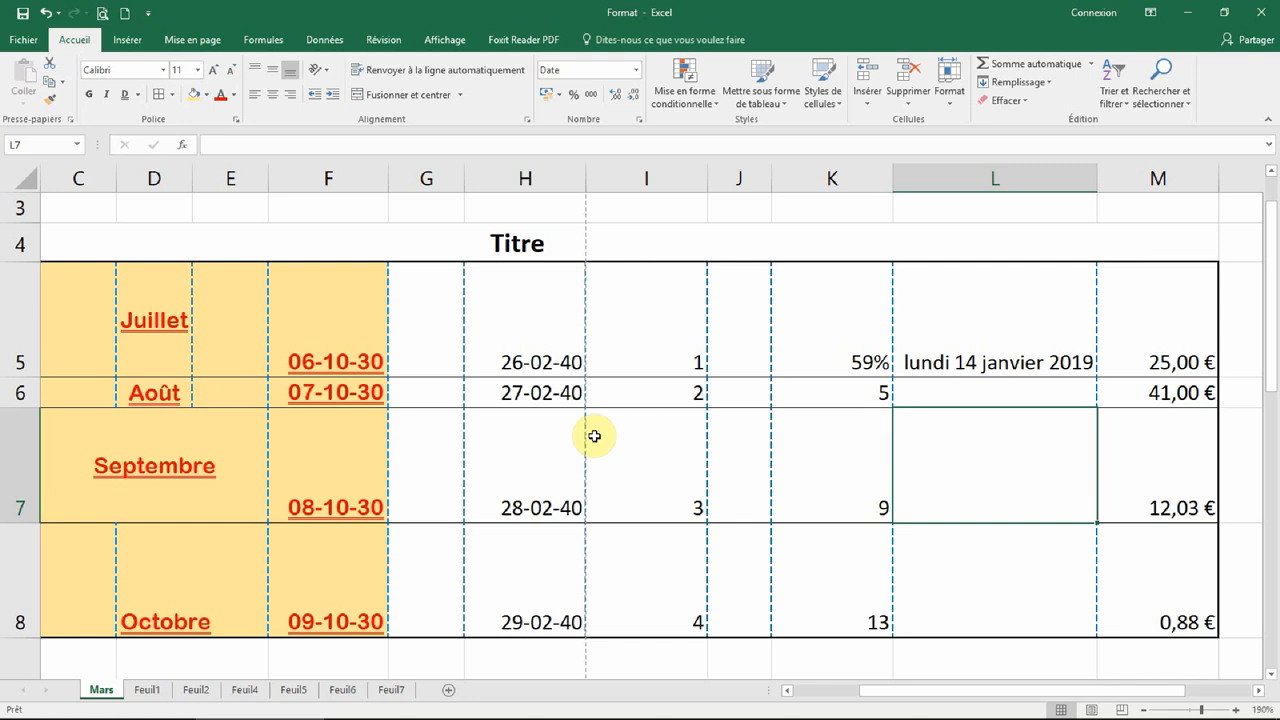
Step: Fill L5's date down to L8 (15–17 janvier 2019) and auto-fit column L
{"action": "left_click", "coordinate": [975, 342]}
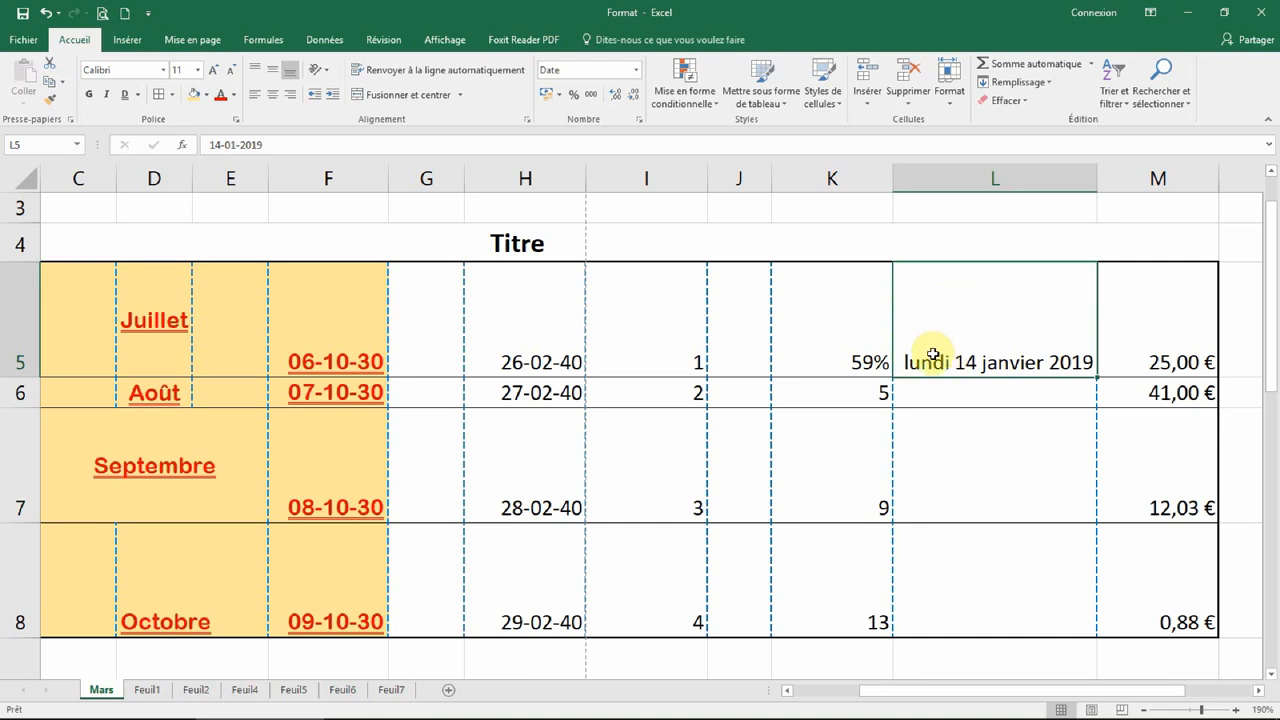
{"action": "left_click_drag", "start_coordinate": [1097, 377], "coordinate": [1100, 625]}
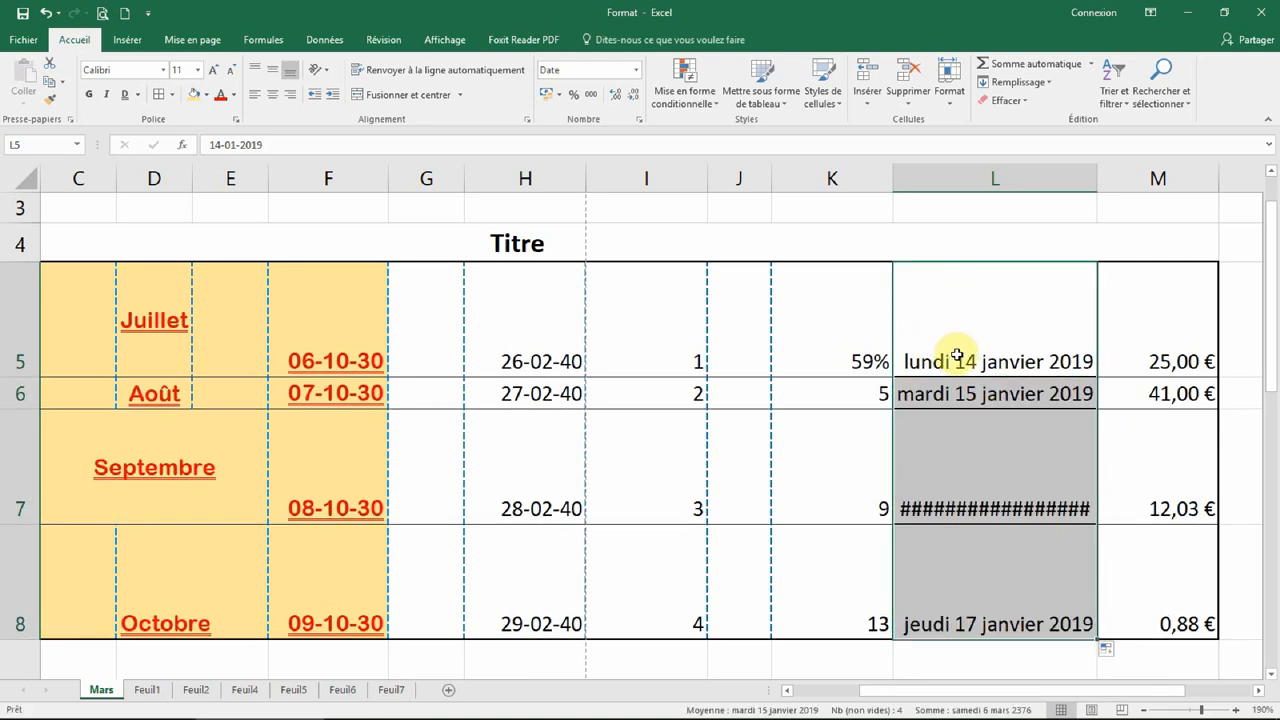
{"action": "double_click", "coordinate": [1103, 178]}
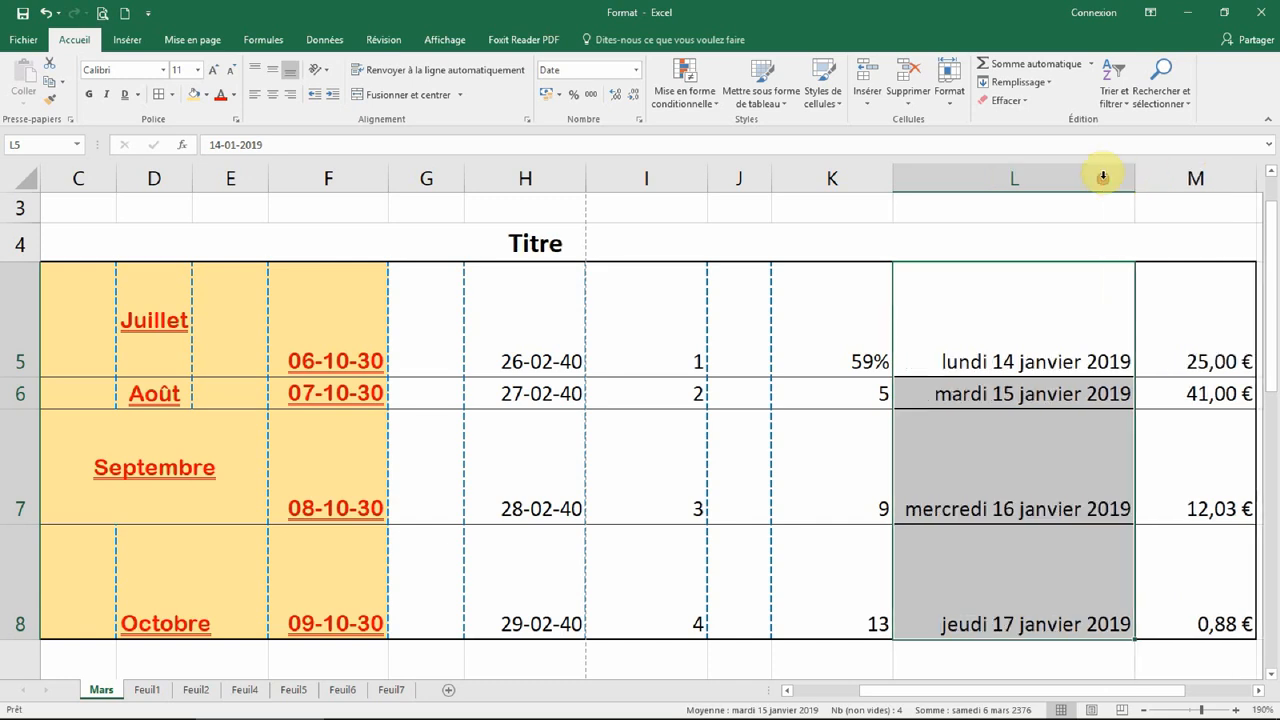
{"action": "left_click", "coordinate": [1050, 360]}
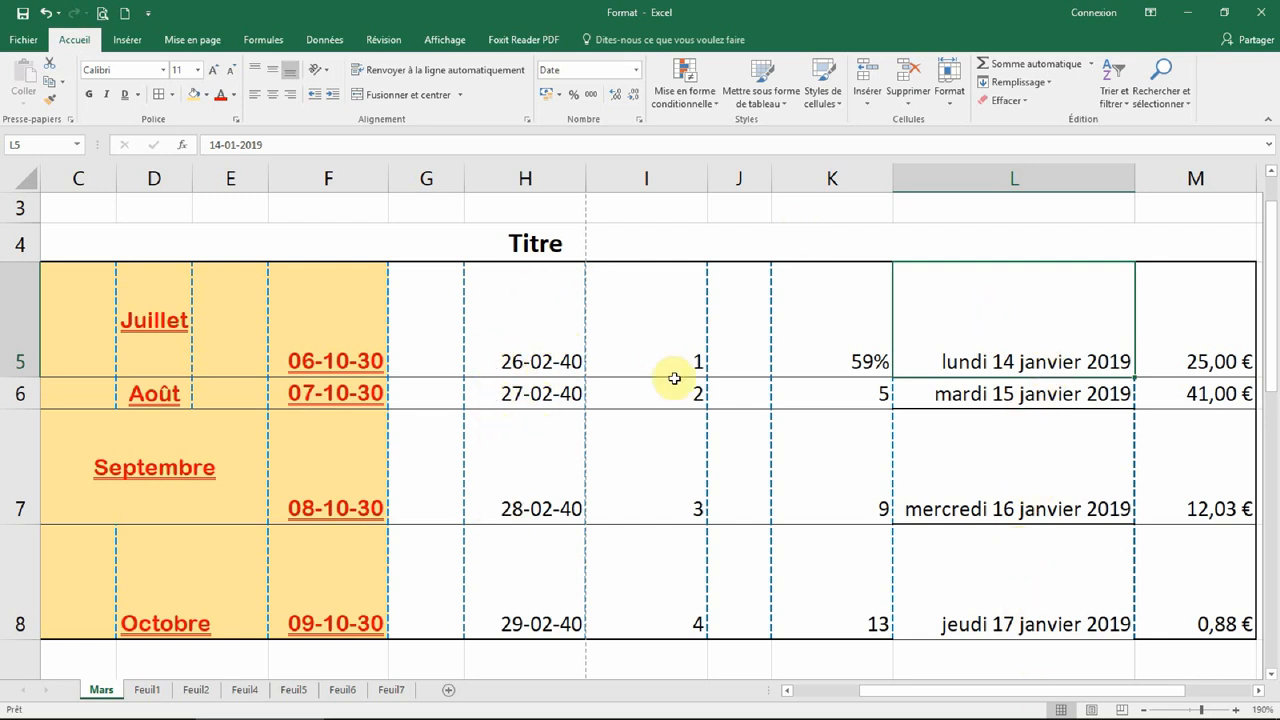
{"action": "left_click", "coordinate": [826, 447]}
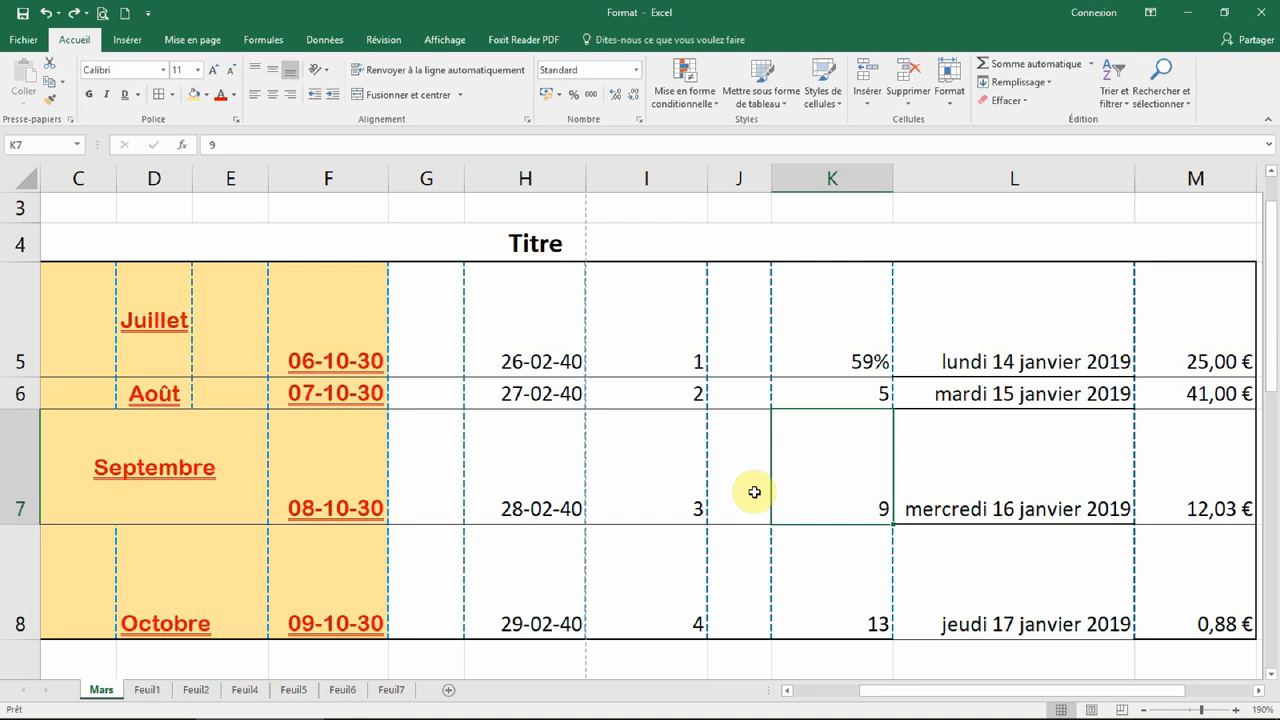
{"action": "left_click", "coordinate": [646, 349]}
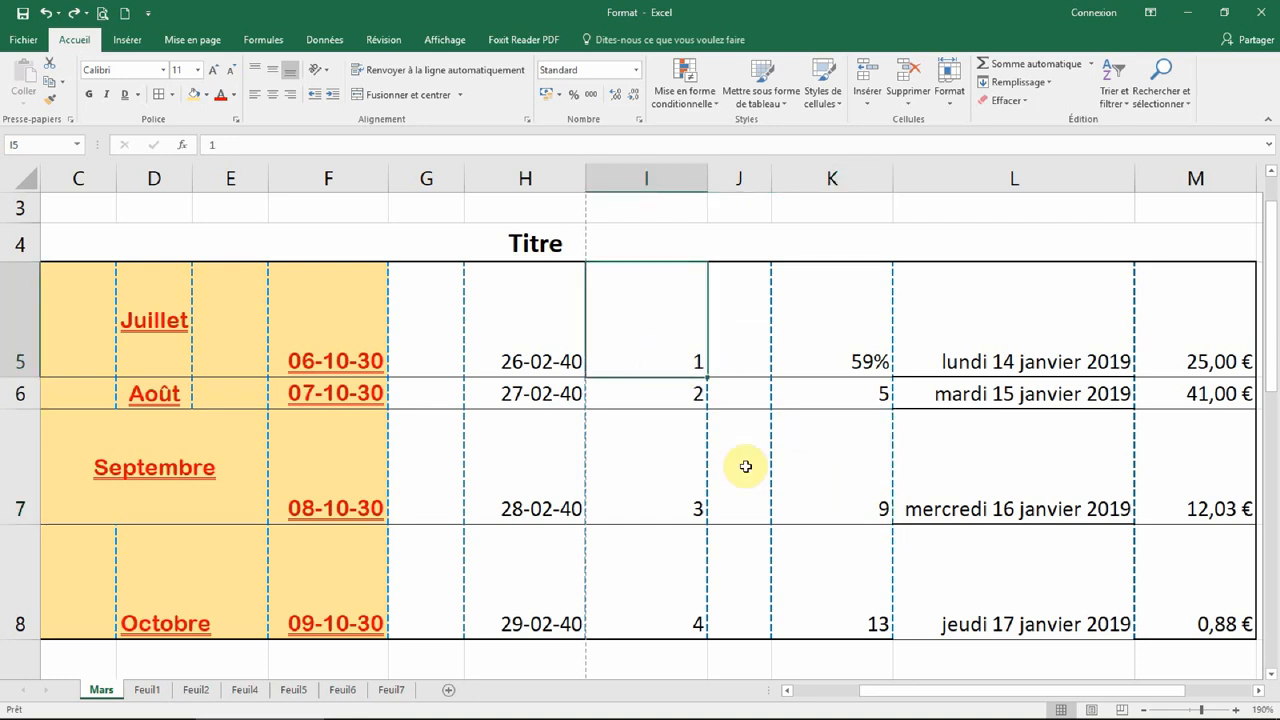
{"action": "key", "text": "Return"}
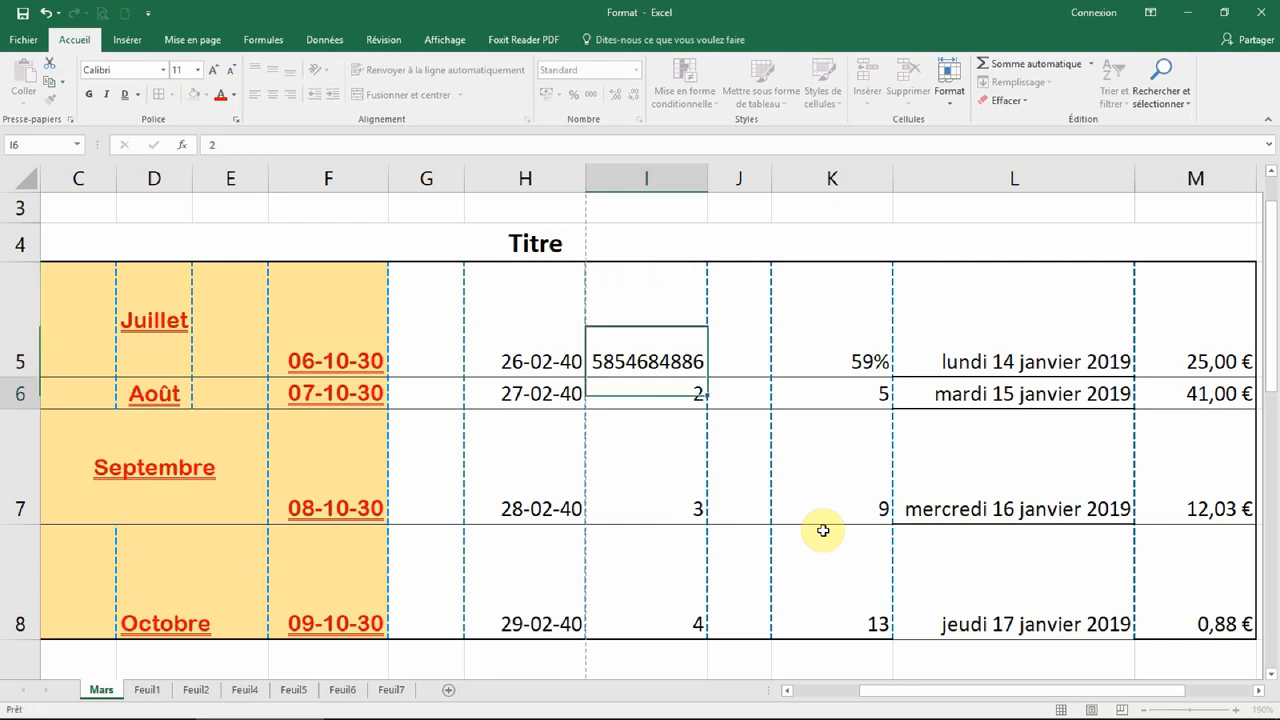
{"action": "left_click_drag", "start_coordinate": [707, 180], "coordinate": [746, 185]}
{"action": "left_click", "coordinate": [662, 334]}
{"action": "left_click_drag", "start_coordinate": [746, 376], "coordinate": [737, 631]}
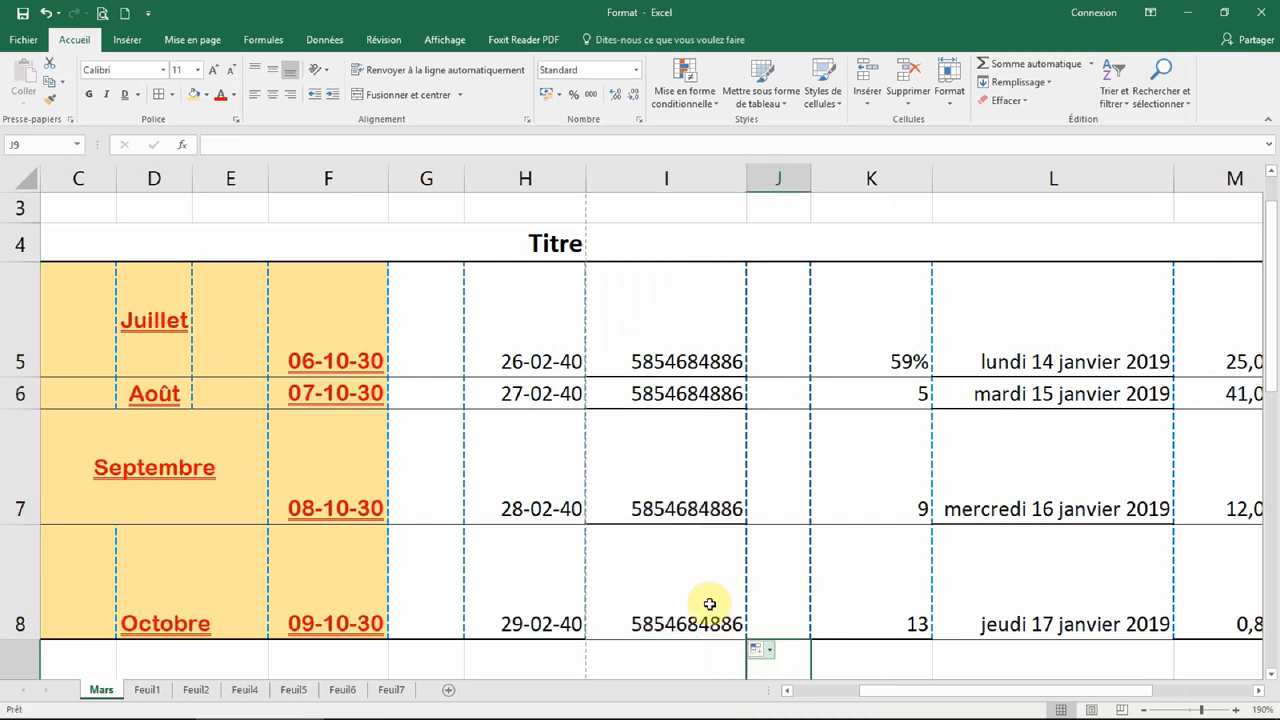
{"action": "left_click", "coordinate": [757, 650]}
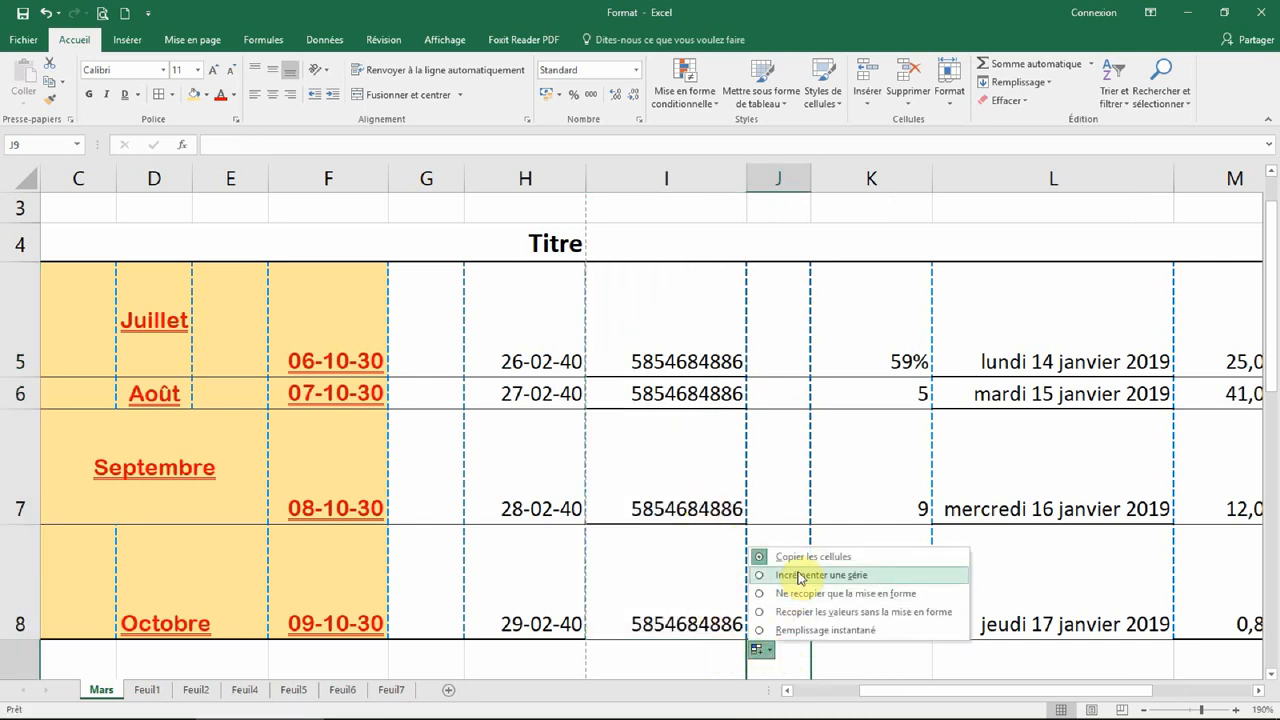
{"action": "left_click", "coordinate": [800, 576]}
{"action": "left_click", "coordinate": [828, 468]}
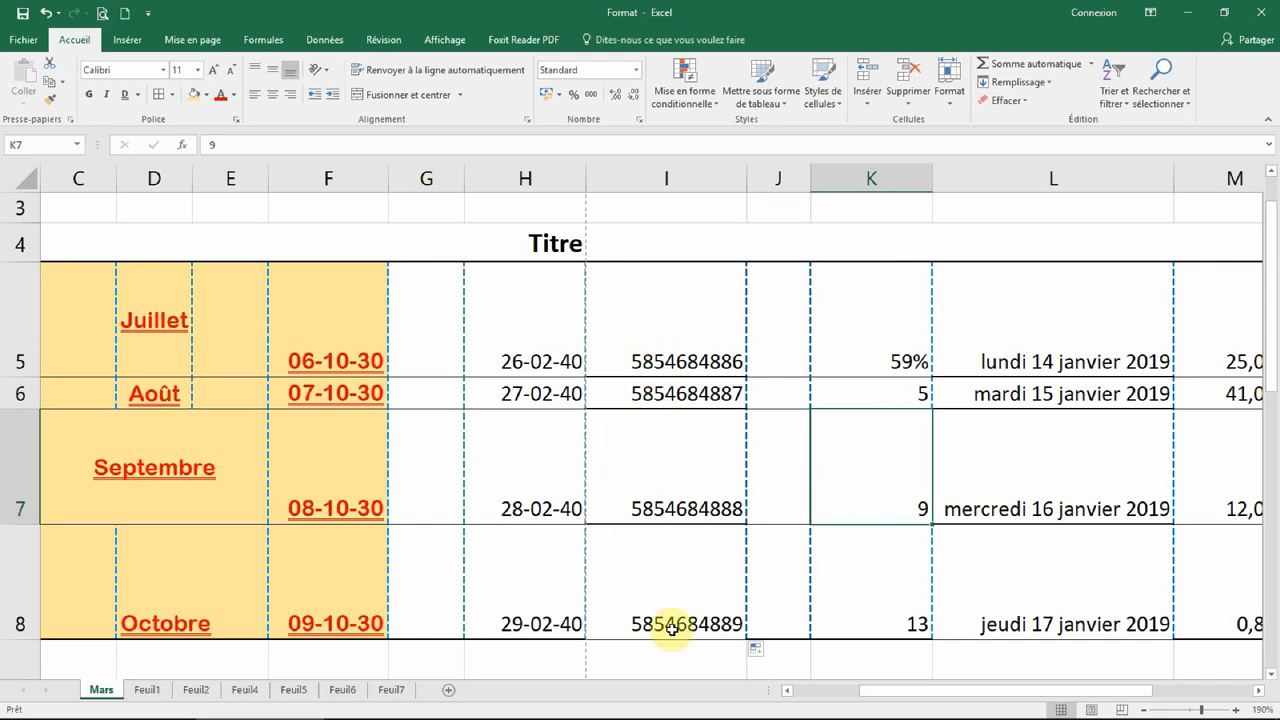
{"action": "left_click_drag", "start_coordinate": [663, 303], "coordinate": [690, 584]}
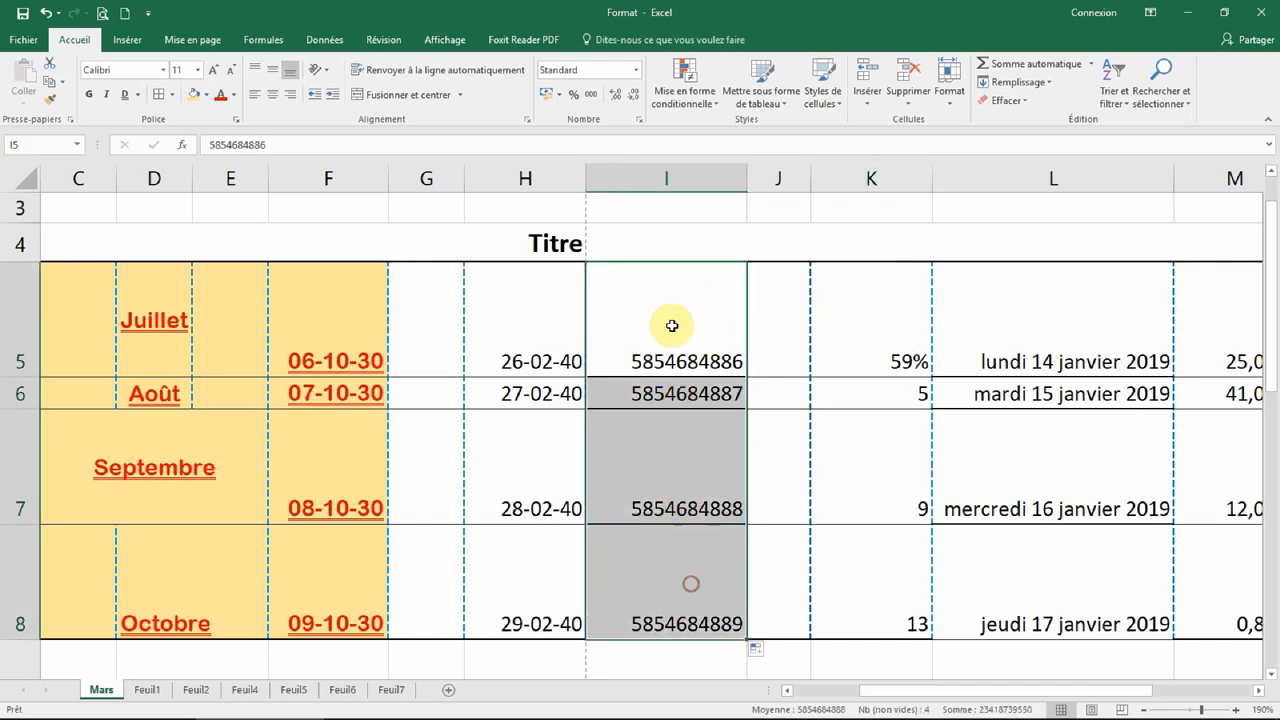
Step: Format I5:I8 as Nombre with thousands separator and auto-fit column I
{"action": "left_click", "coordinate": [634, 122]}
{"action": "left_click", "coordinate": [155, 103]}
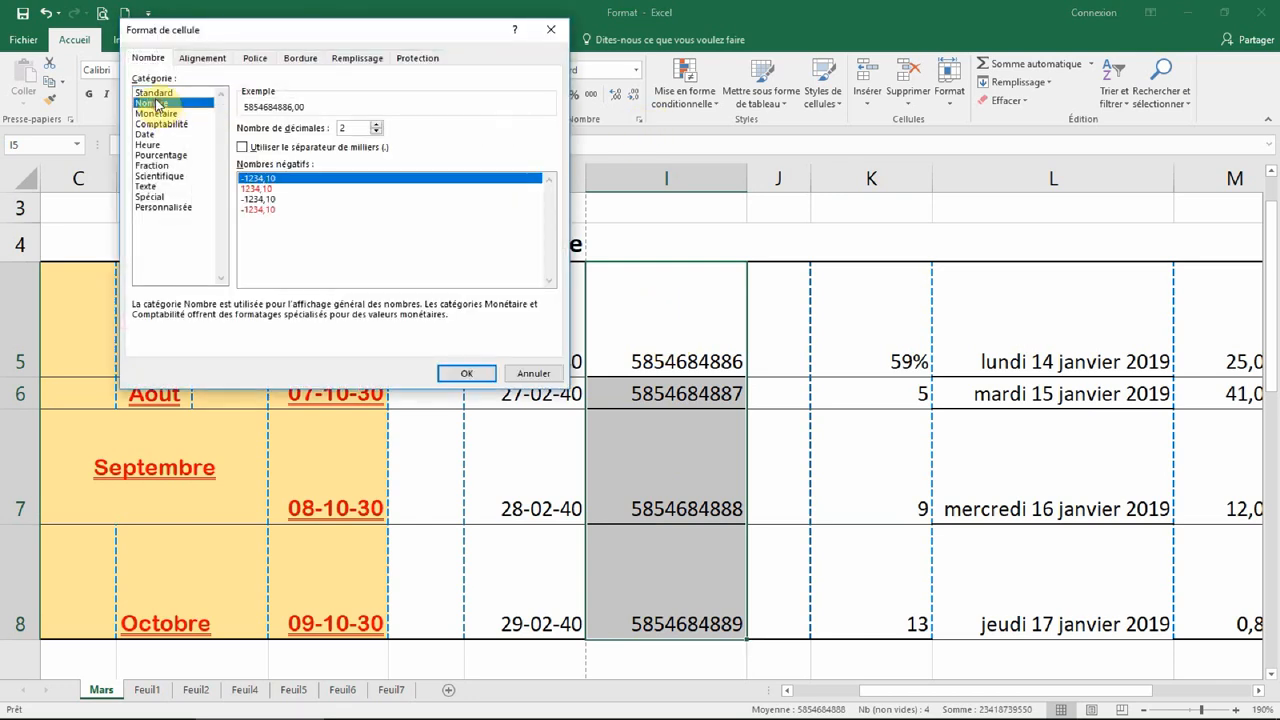
{"action": "left_click", "coordinate": [243, 147]}
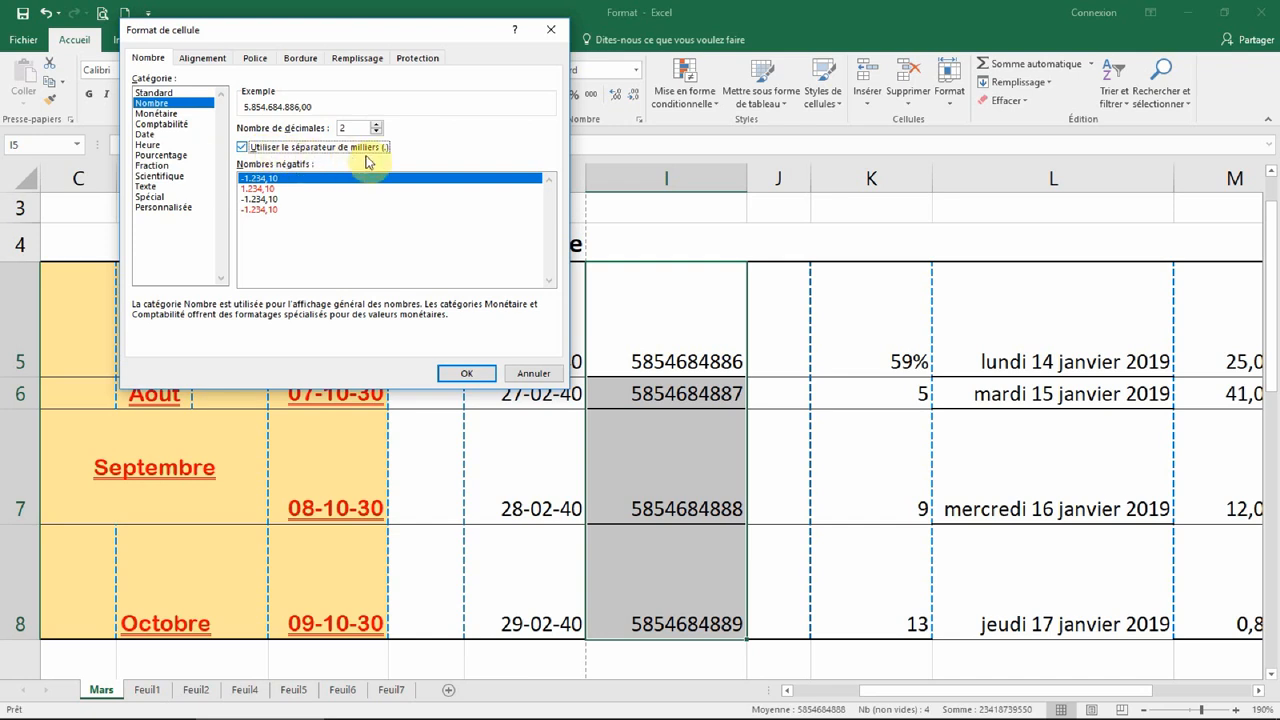
{"action": "left_click", "coordinate": [467, 372]}
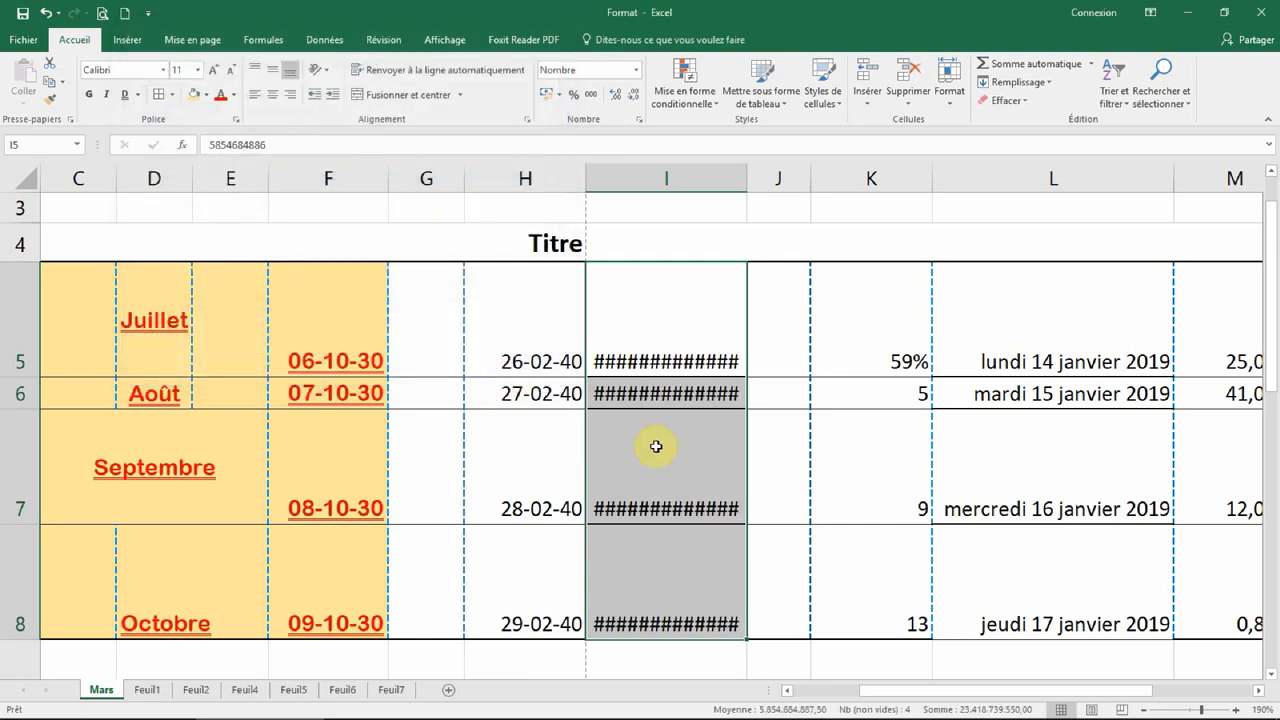
{"action": "double_click", "coordinate": [747, 178]}
{"action": "left_click", "coordinate": [808, 417]}
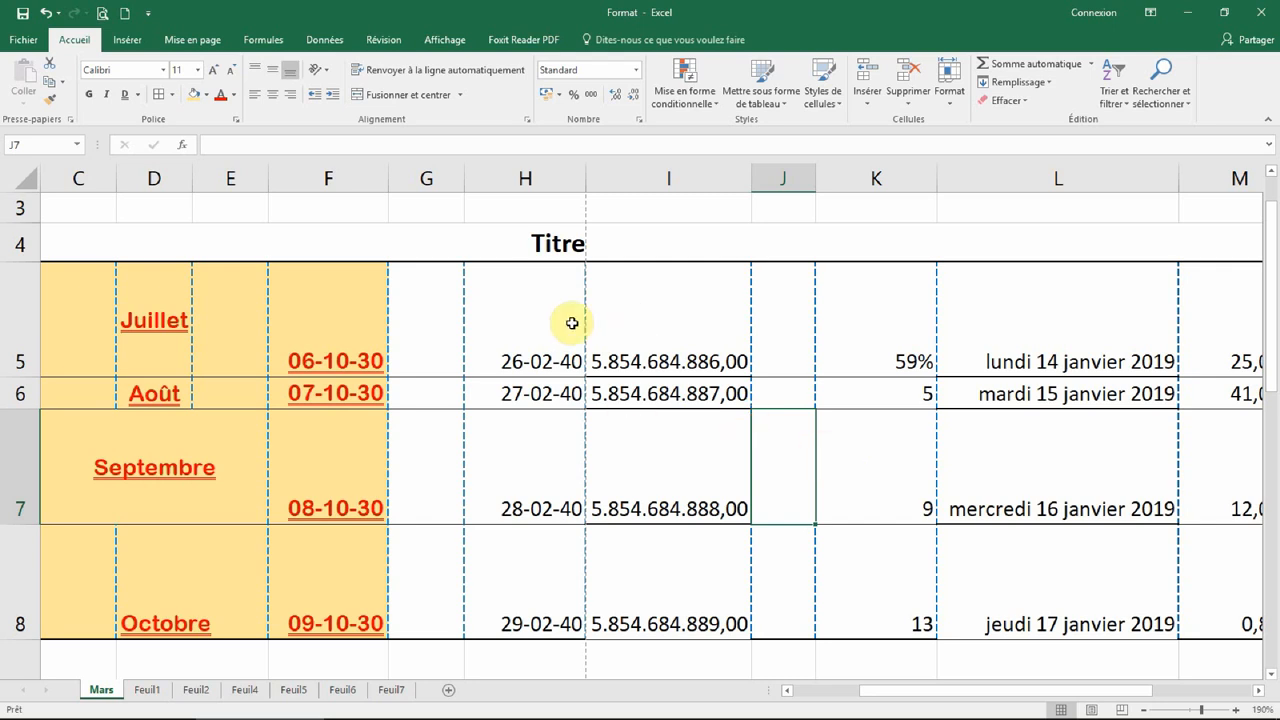
{"action": "left_click_drag", "start_coordinate": [880, 297], "coordinate": [869, 566]}
{"action": "left_click", "coordinate": [640, 121]}
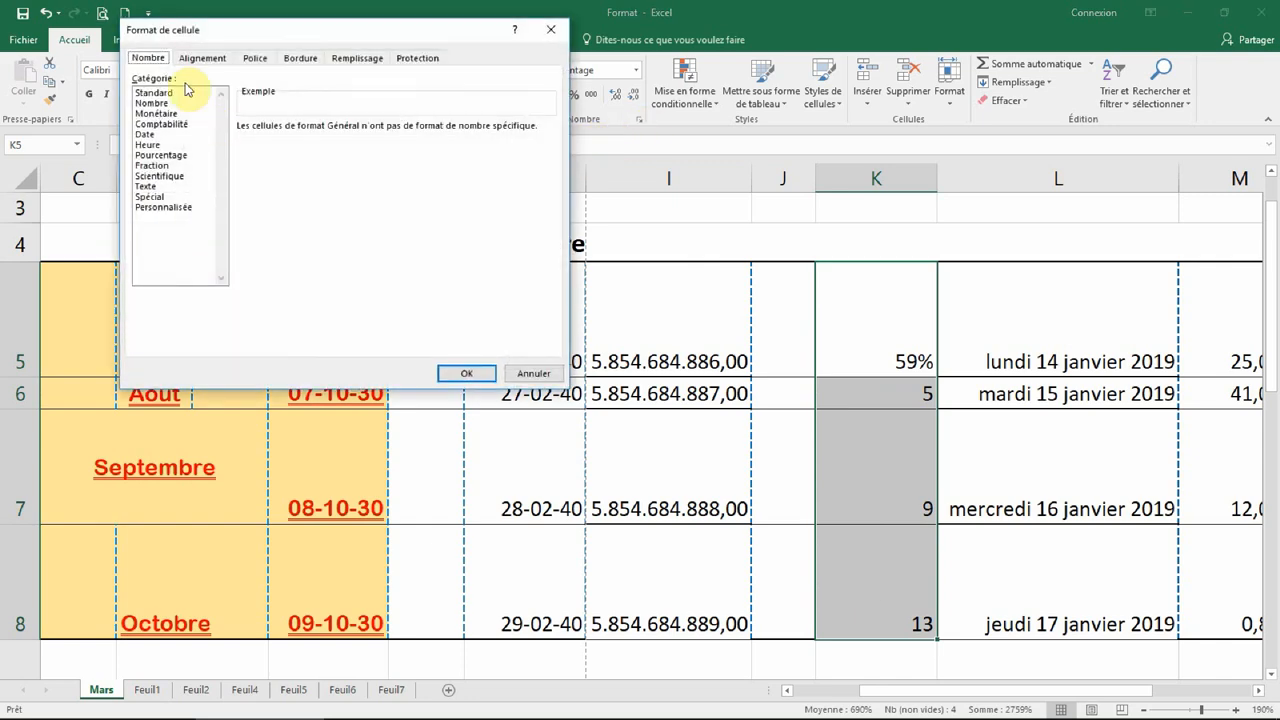
{"action": "left_click_drag", "start_coordinate": [249, 31], "coordinate": [310, 256]}
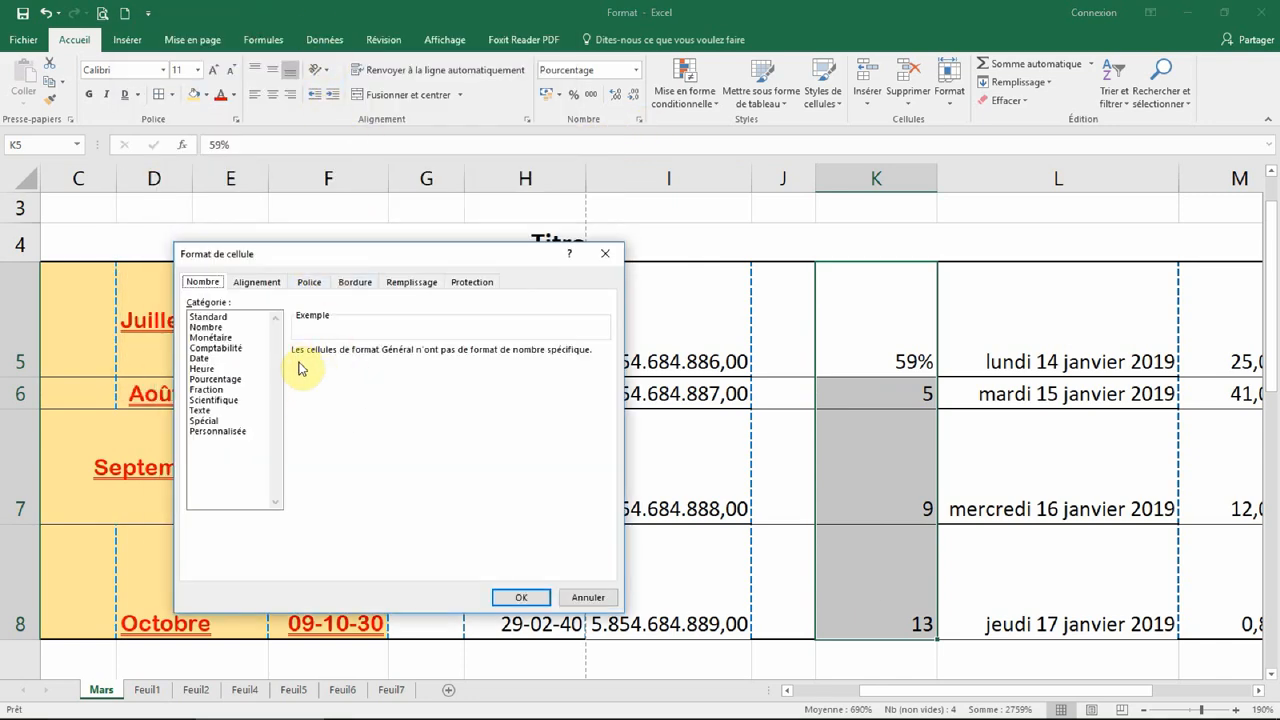
{"action": "left_click", "coordinate": [256, 282]}
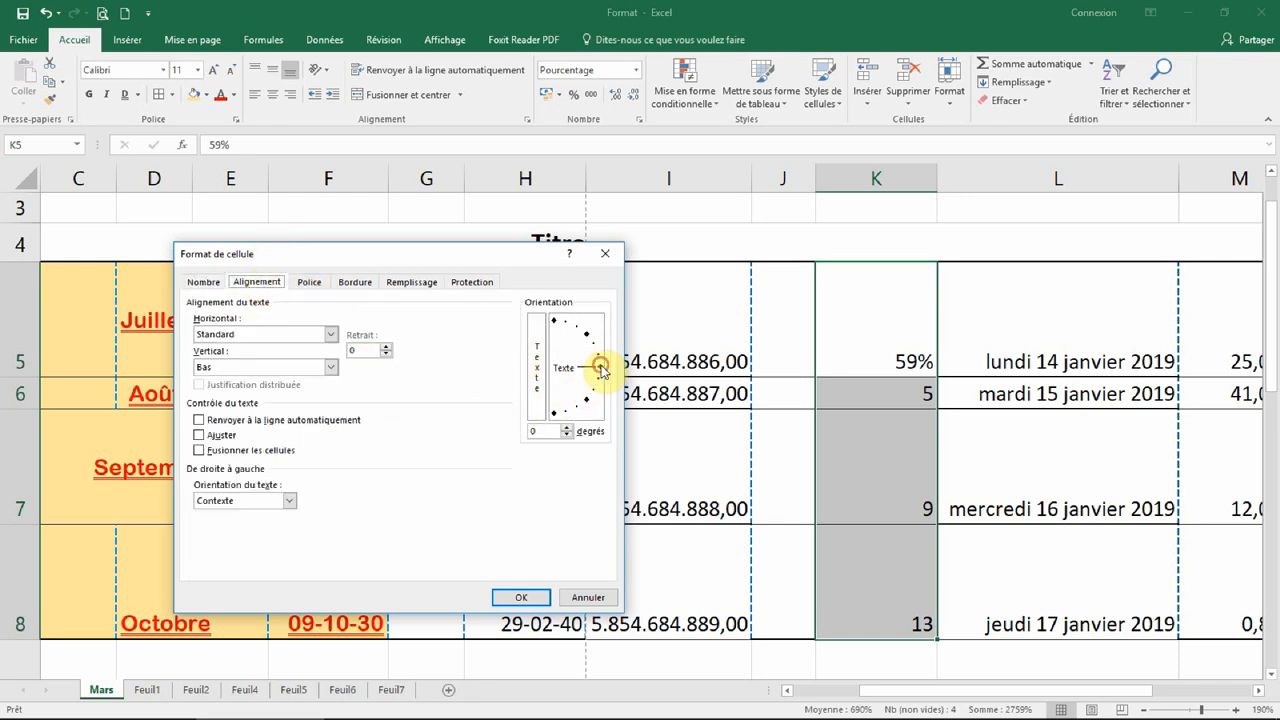
{"action": "left_click_drag", "start_coordinate": [594, 350], "coordinate": [579, 333]}
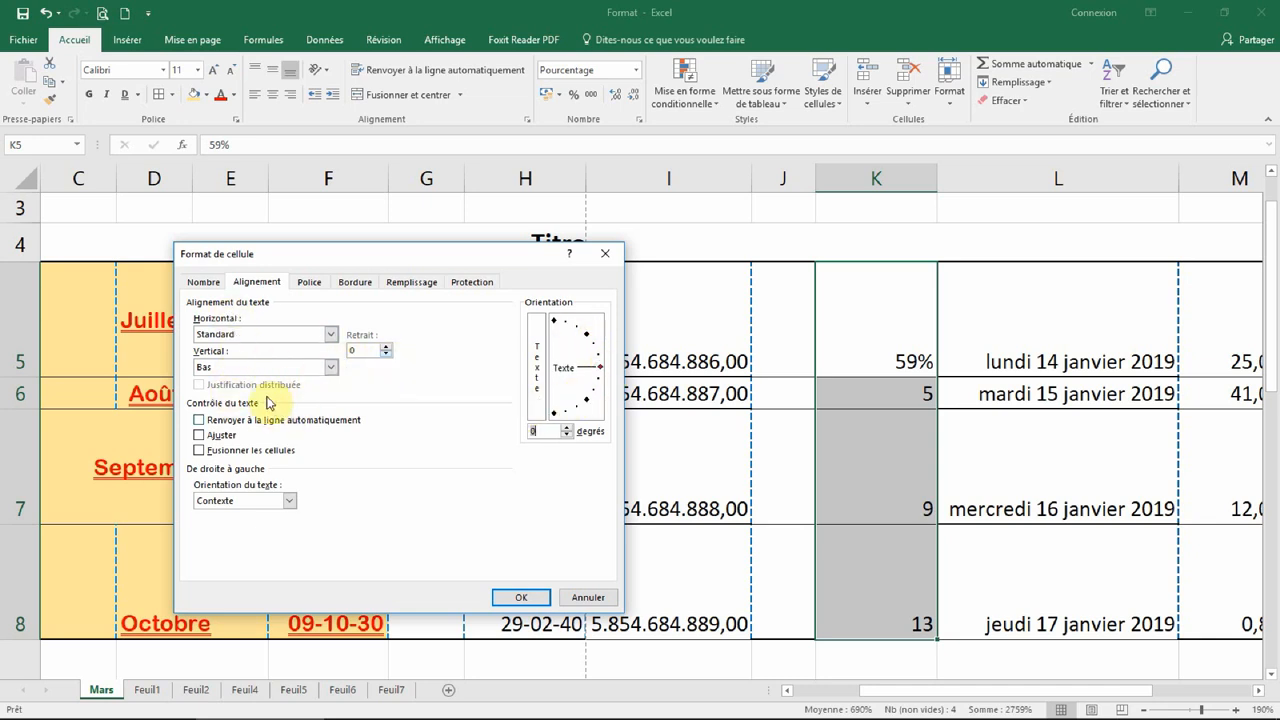
{"action": "left_click", "coordinate": [308, 282]}
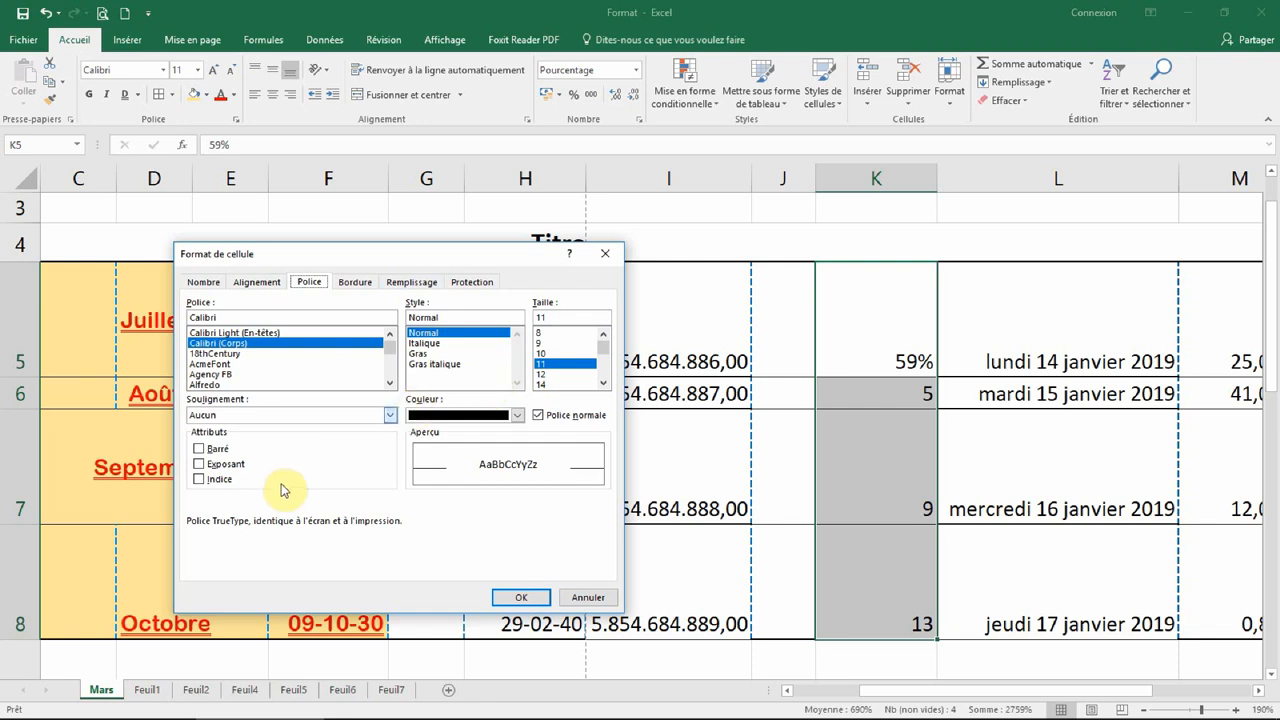
{"action": "left_click", "coordinate": [355, 282]}
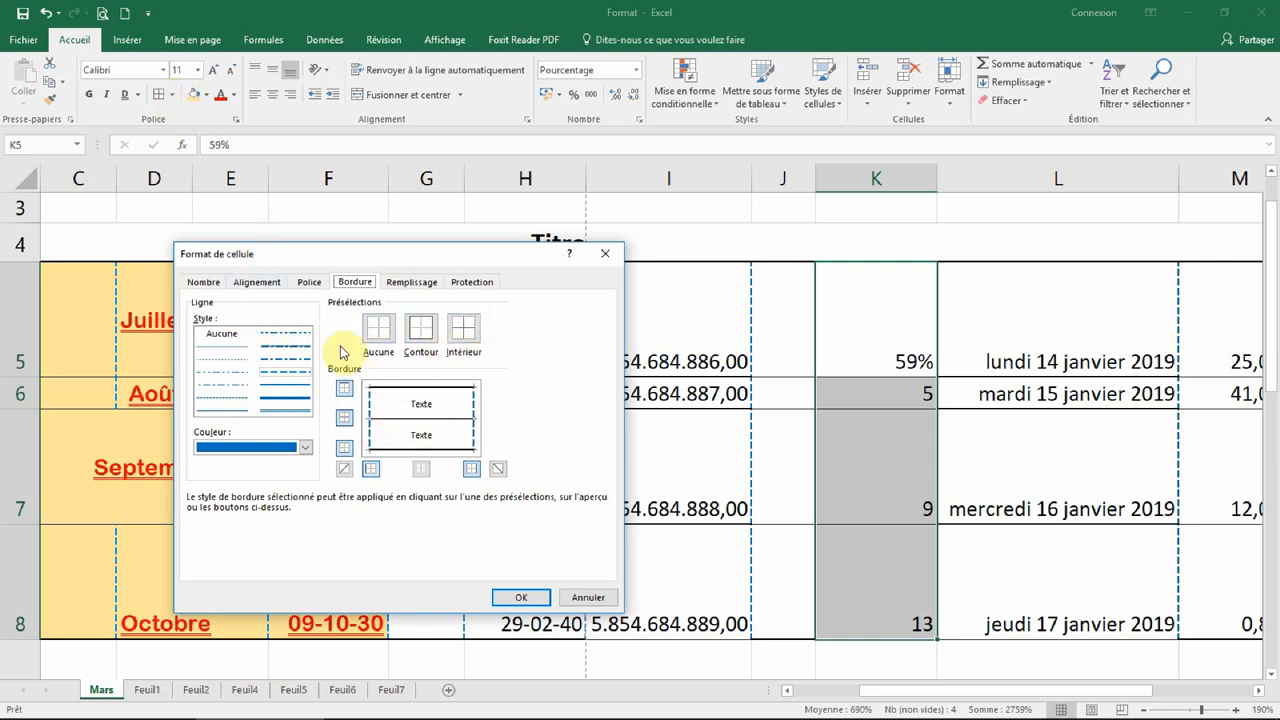
{"action": "left_click", "coordinate": [411, 282]}
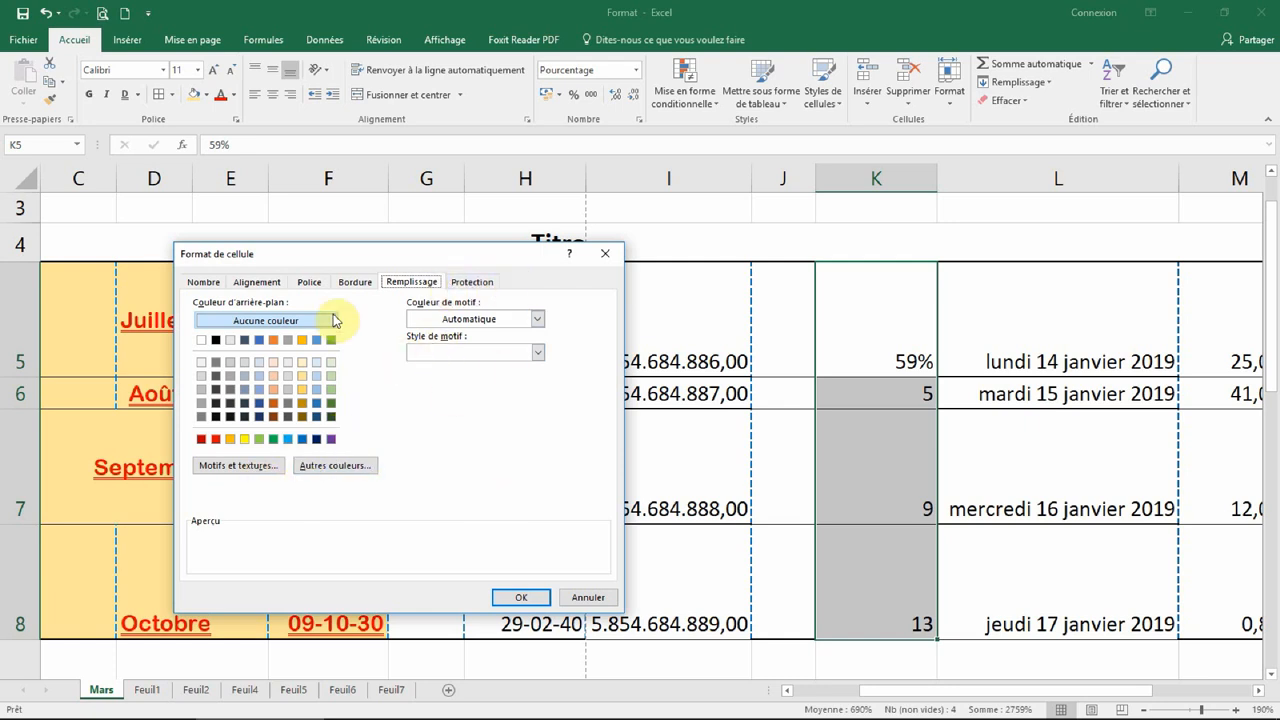
{"action": "left_click", "coordinate": [518, 599]}
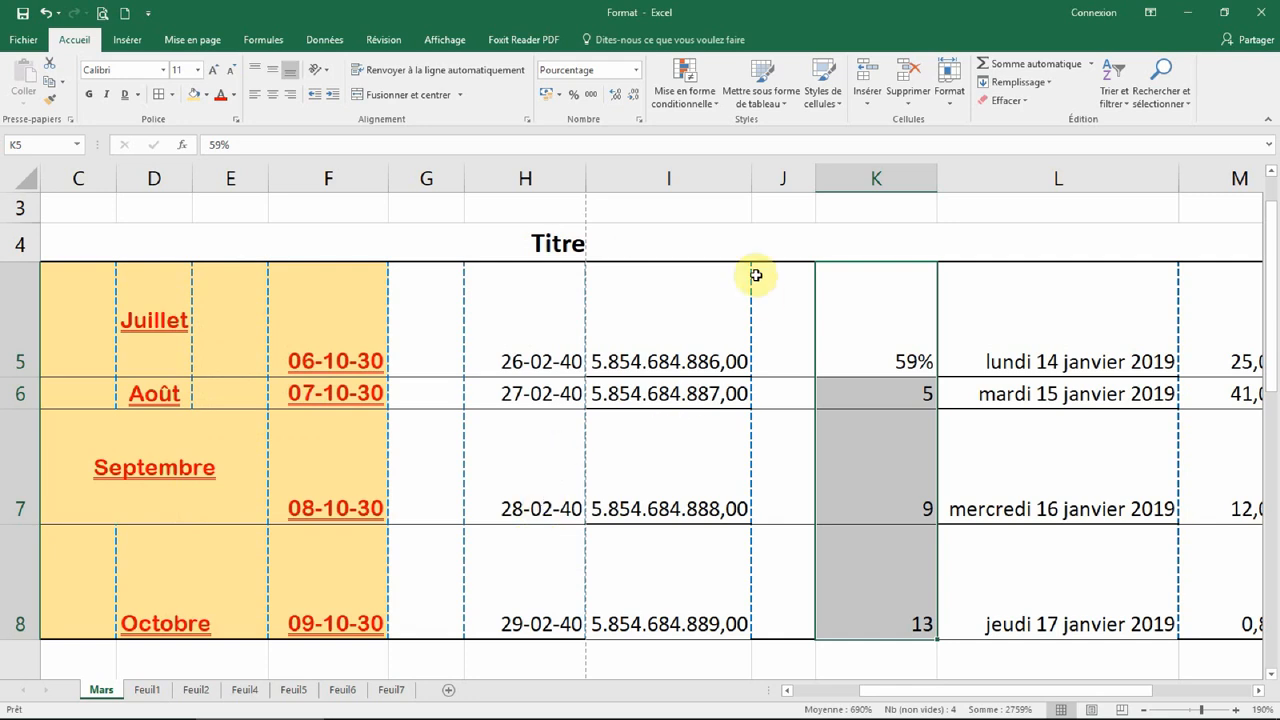
{"action": "left_click", "coordinate": [695, 246]}
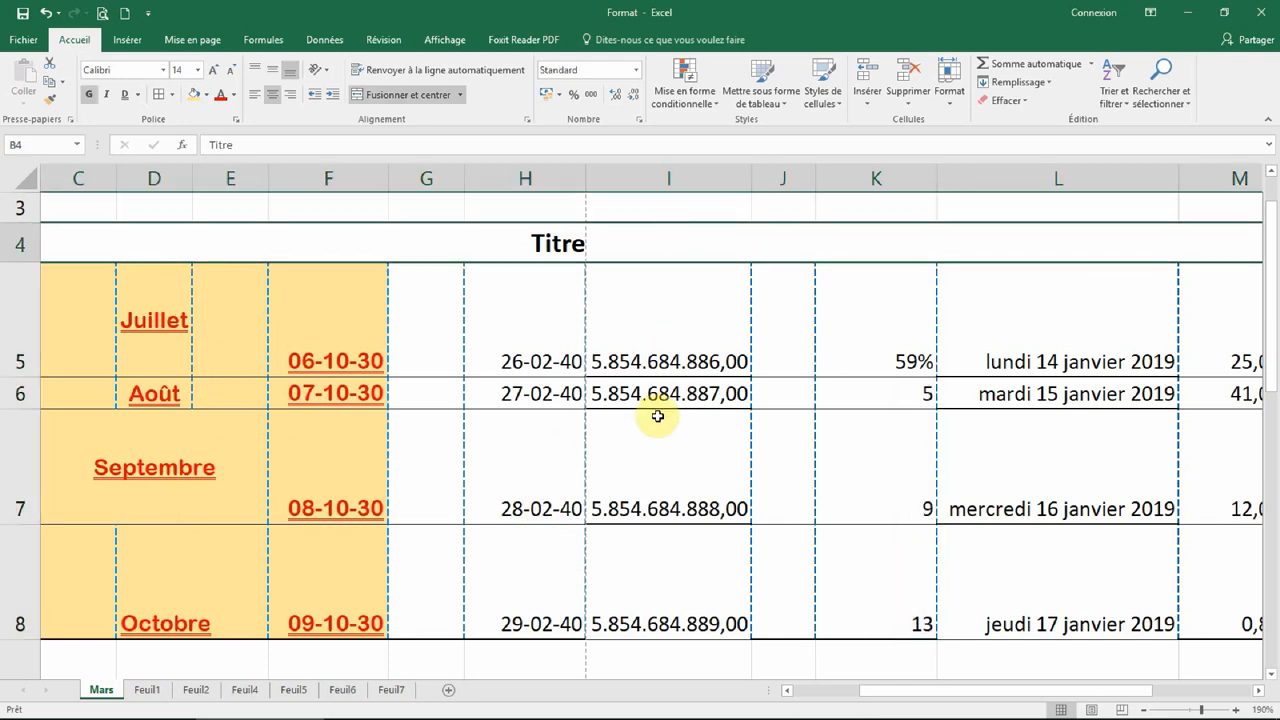